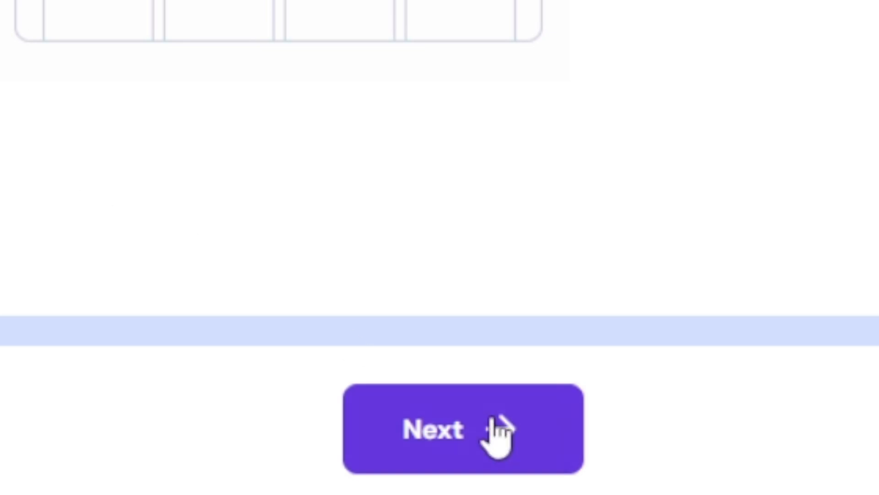
Choose Hostinger Website Builder as the platform and continue with a temporary domain.
click(463, 455)
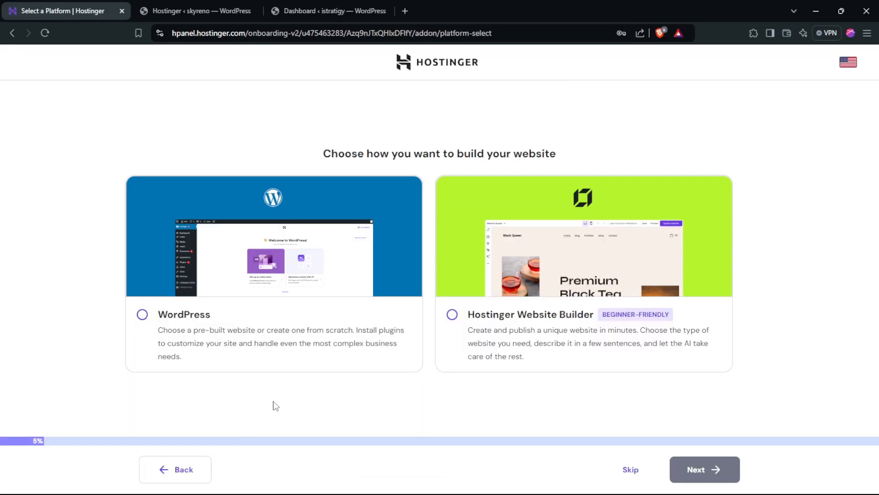
click(142, 314)
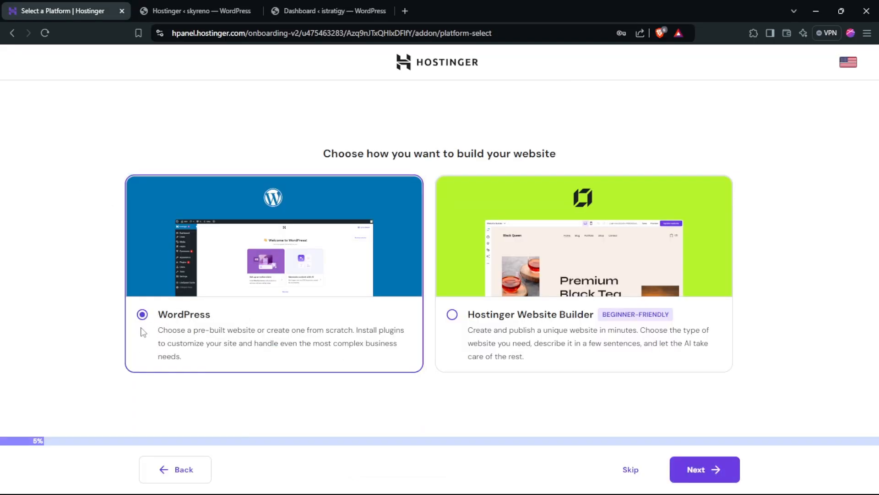
click(453, 316)
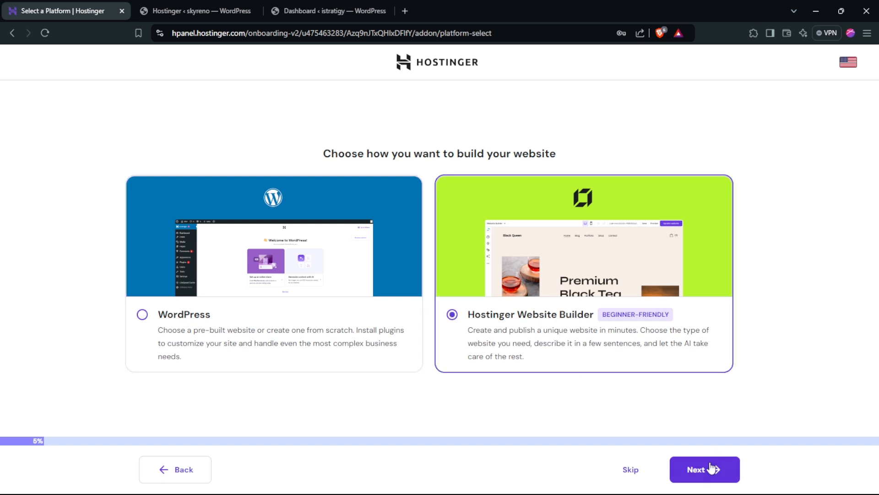
click(701, 471)
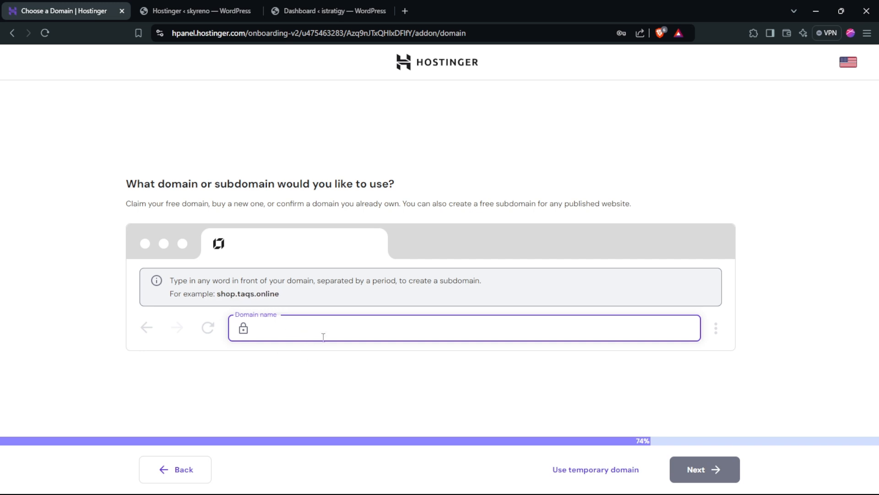
click(578, 471)
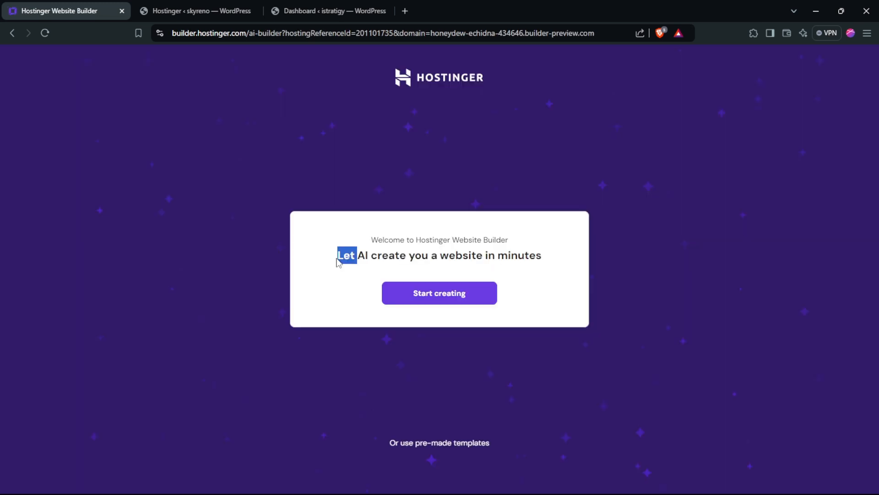
Start creating a website with AI and set the website type to Blog.
triple_click(344, 255)
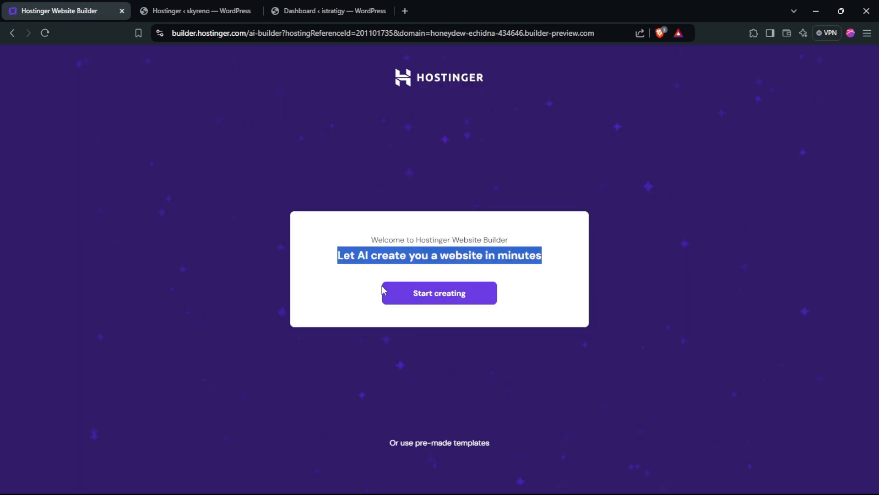
click(421, 452)
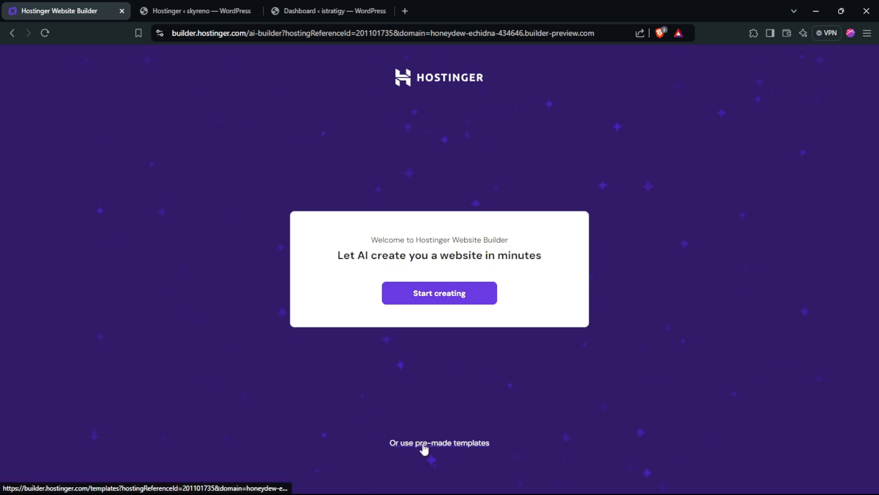
click(411, 300)
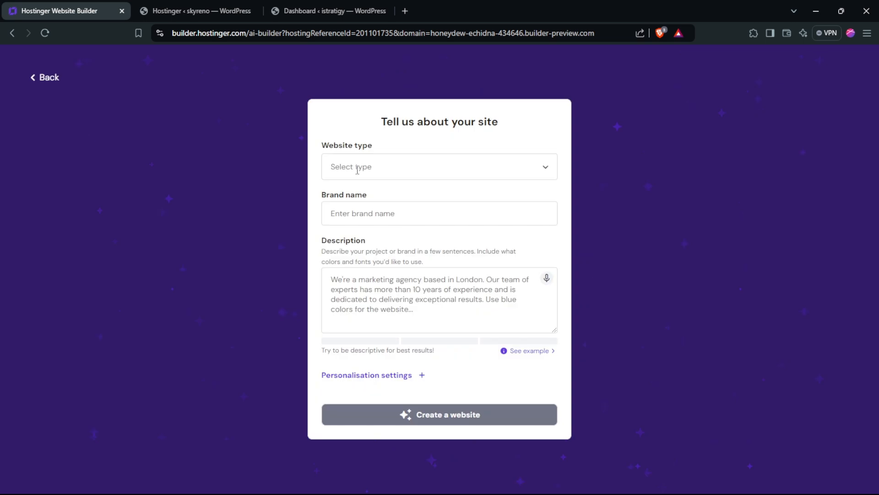
triple_click(338, 147)
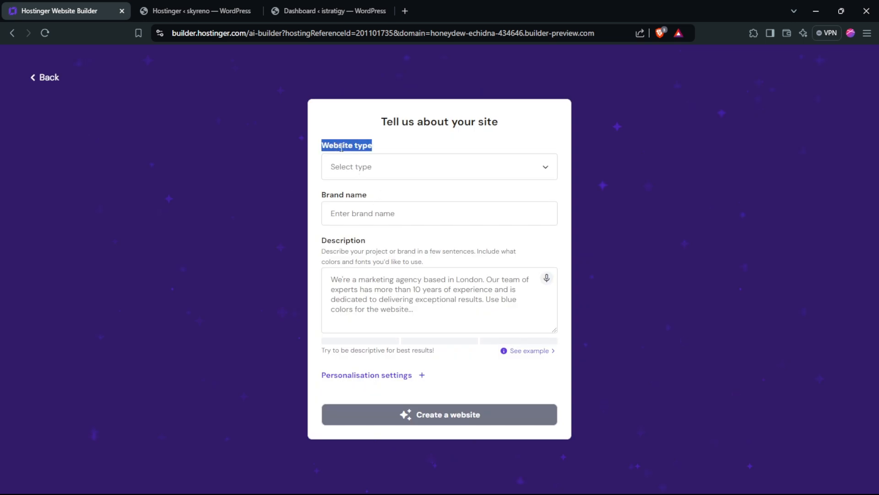
click(371, 146)
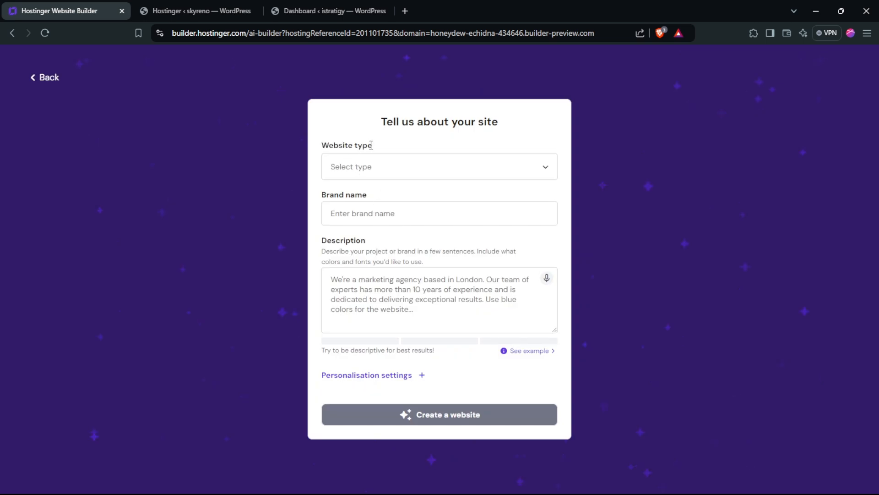
click(546, 169)
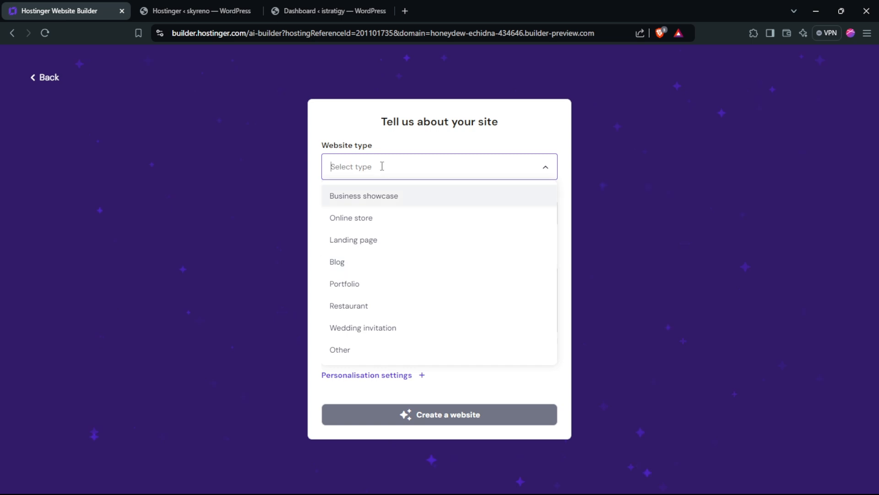
click(339, 265)
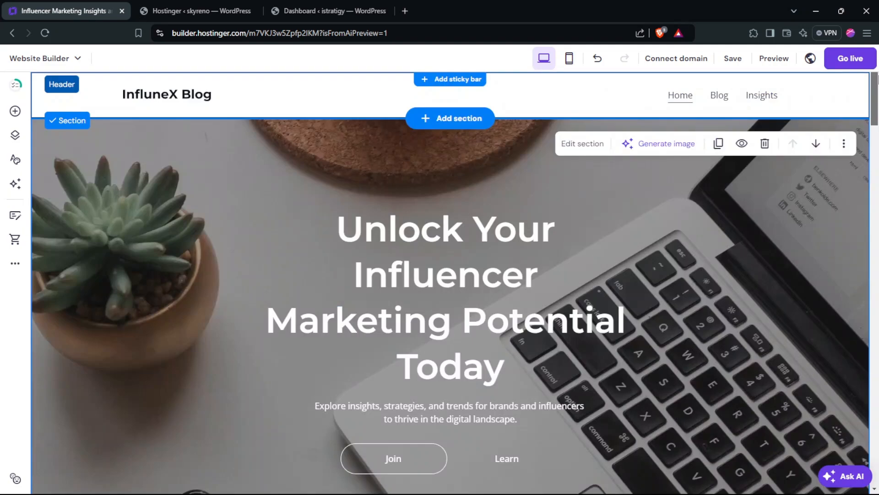
Examine the text editing and AI Writer options for the "Influencer marketing insights" text above the footer.
scroll(876, 81, down, 5)
scroll(876, 81, up, 5)
drag(877, 82, 876, 110)
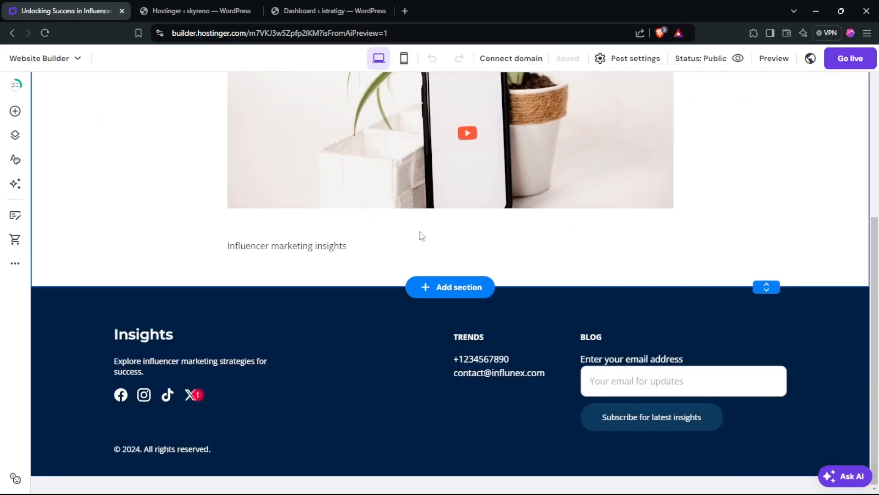
click(316, 241)
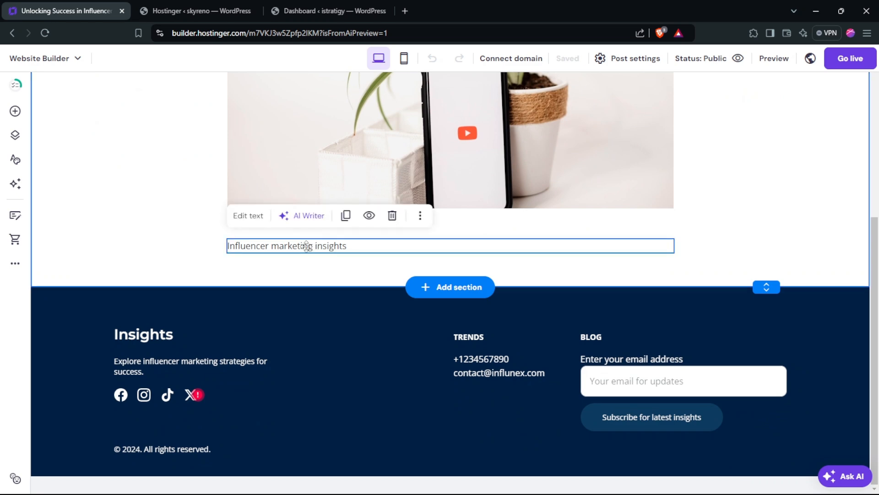
click(306, 246)
triple_click(308, 247)
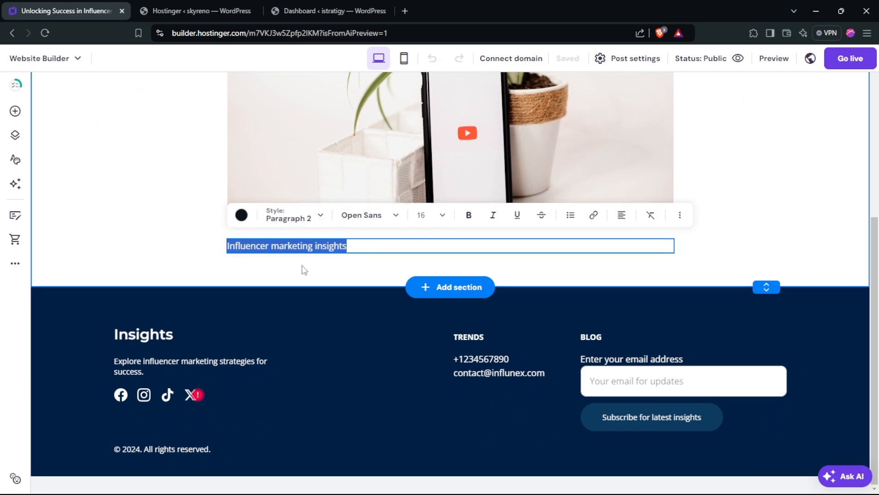
key(Escape)
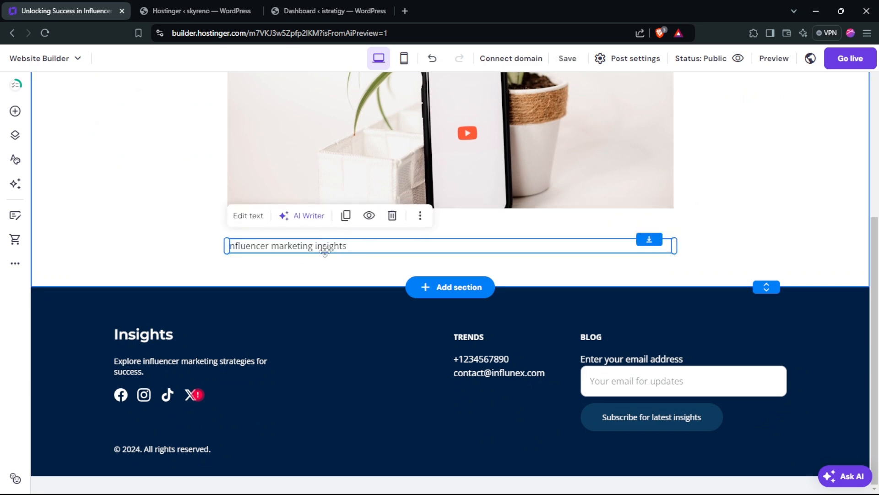
click(305, 216)
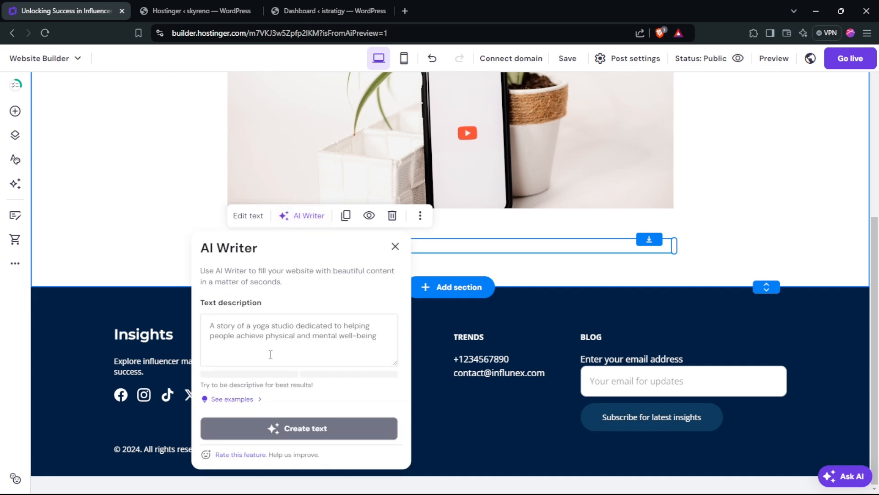
click(395, 247)
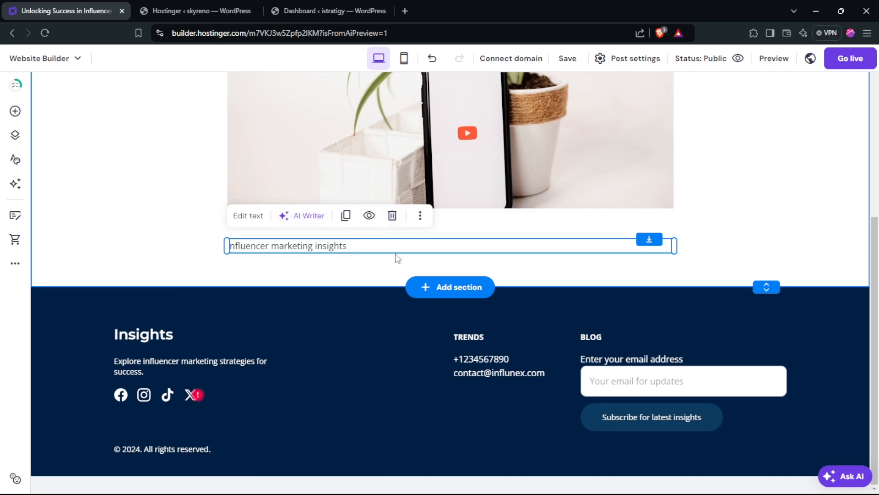
click(521, 238)
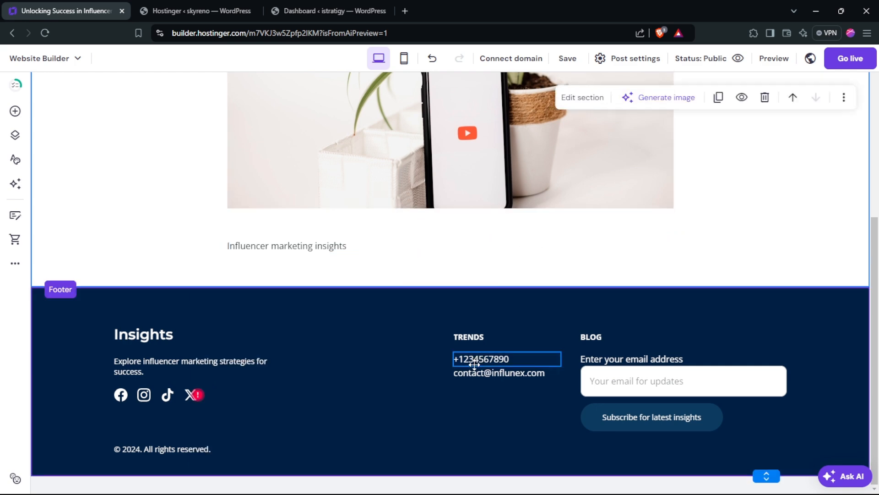
Examine the editing options of the footer's contact texts and social icons.
click(472, 361)
click(460, 387)
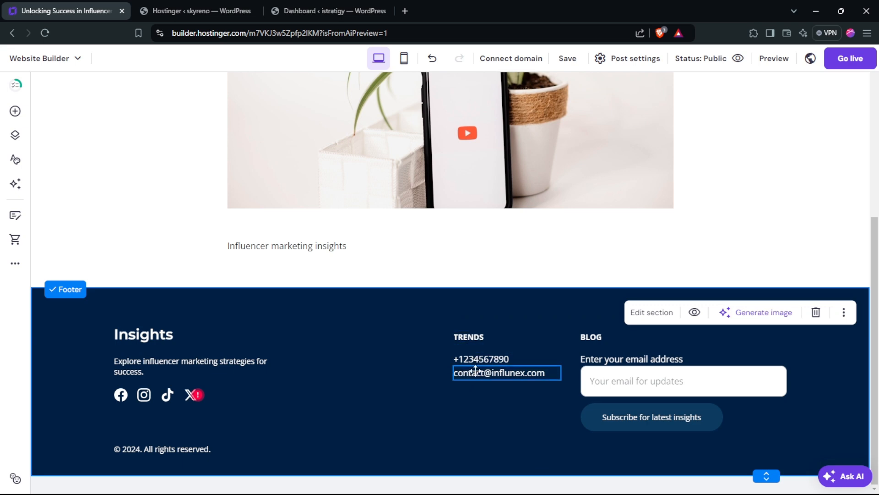
click(475, 372)
click(406, 375)
click(189, 395)
click(274, 366)
click(274, 370)
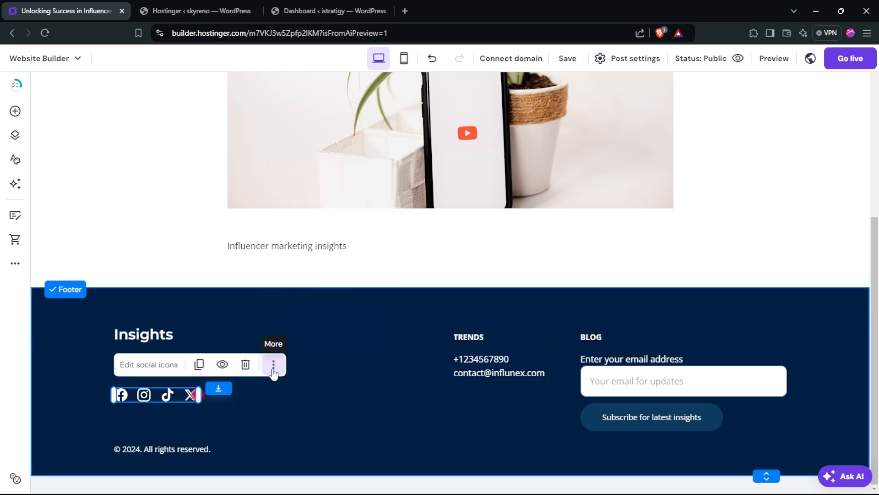
click(256, 409)
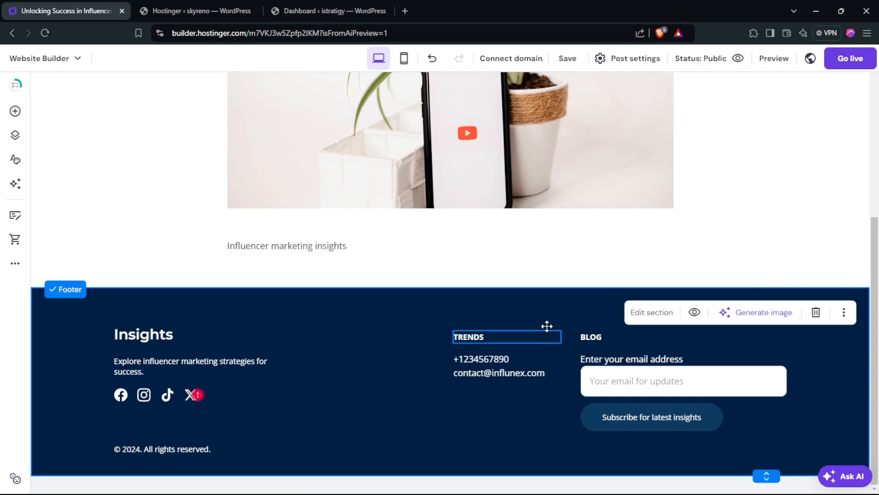
Give the footer section a gradient background with #343b6b as its first color.
click(651, 315)
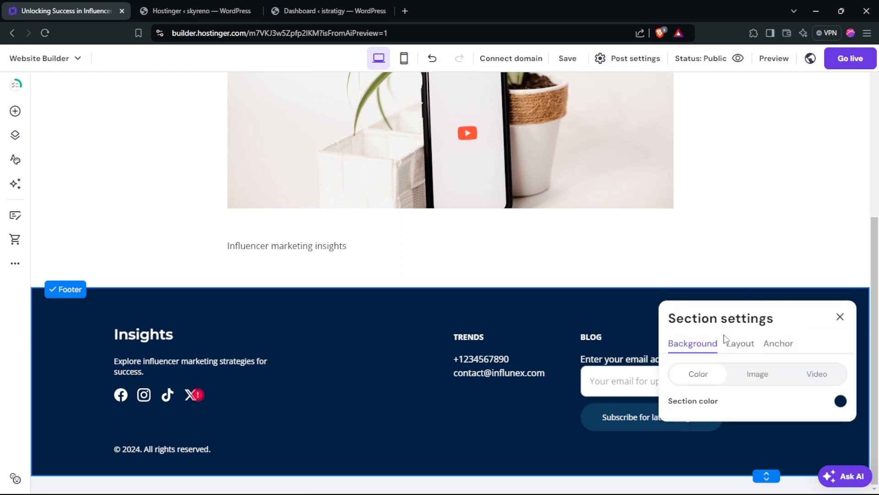
click(840, 401)
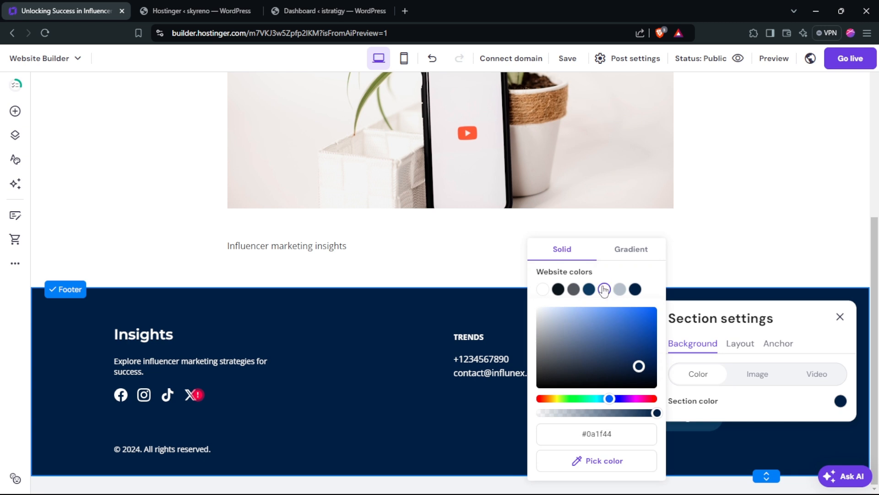
click(636, 289)
click(635, 251)
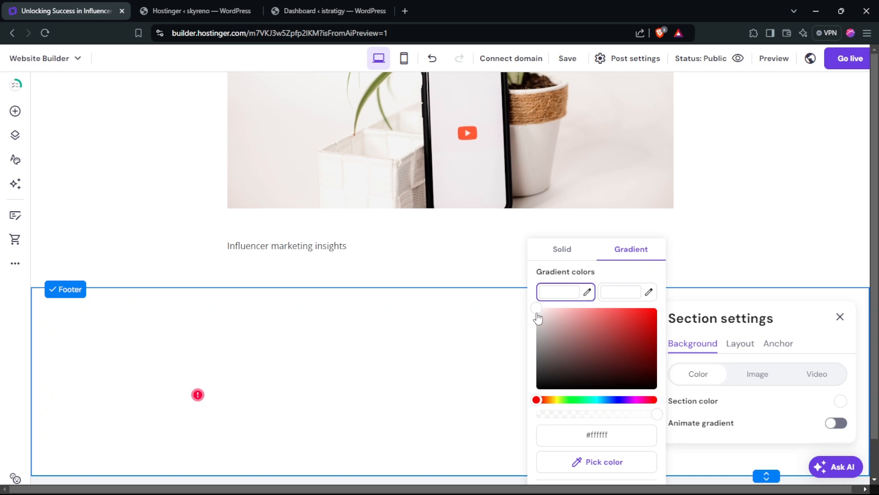
click(553, 326)
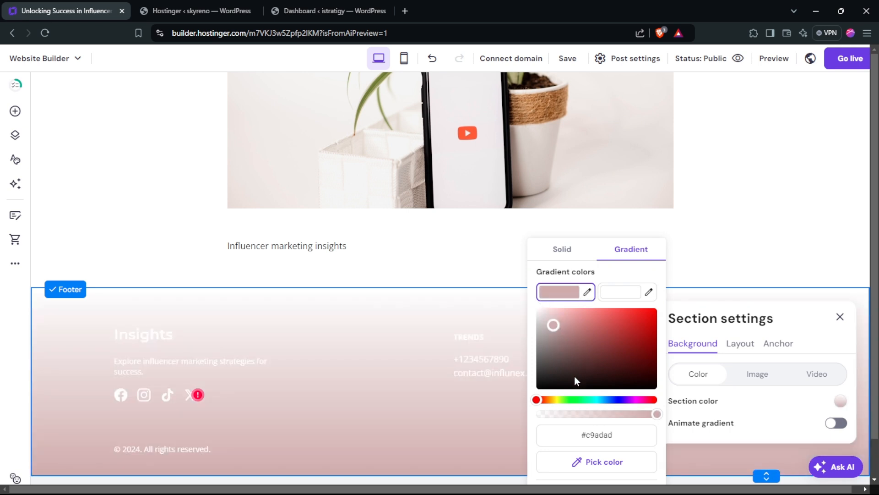
click(575, 377)
click(614, 399)
click(598, 356)
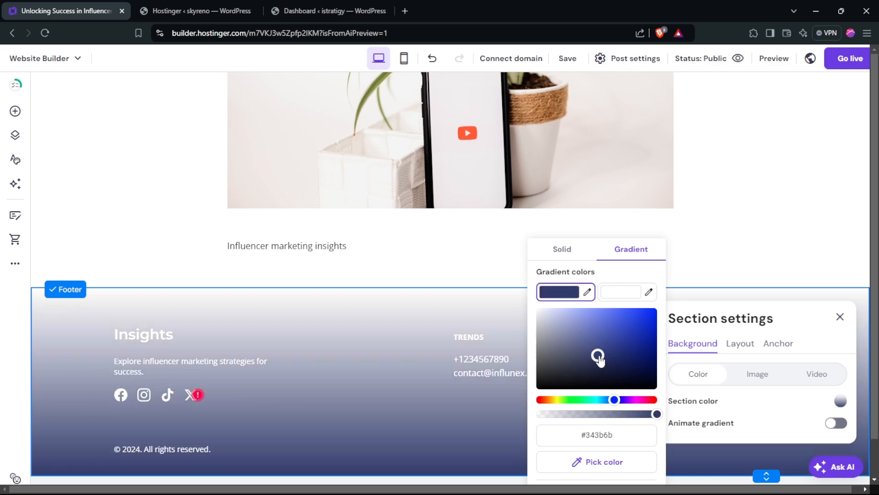
Set the second color of the footer's background gradient to #221c52.
click(621, 298)
click(619, 399)
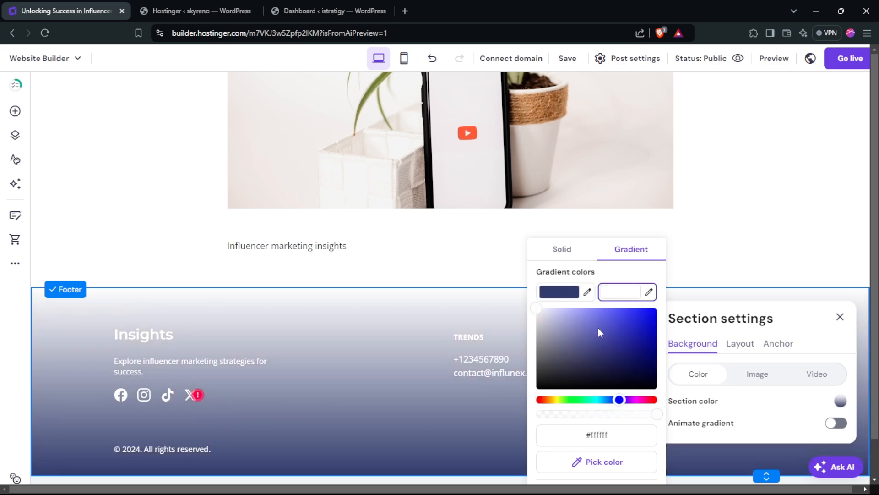
click(600, 330)
click(610, 348)
click(616, 364)
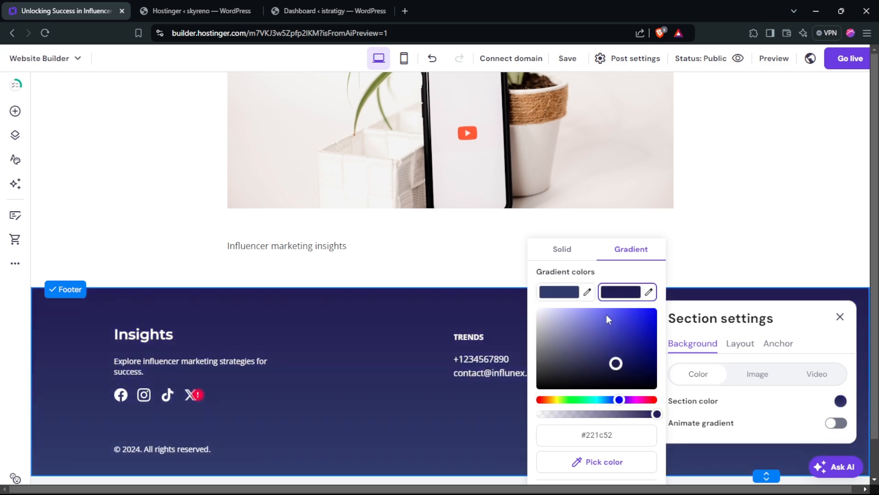
Return the footer background to the solid color #0a1f44.
click(562, 249)
click(589, 289)
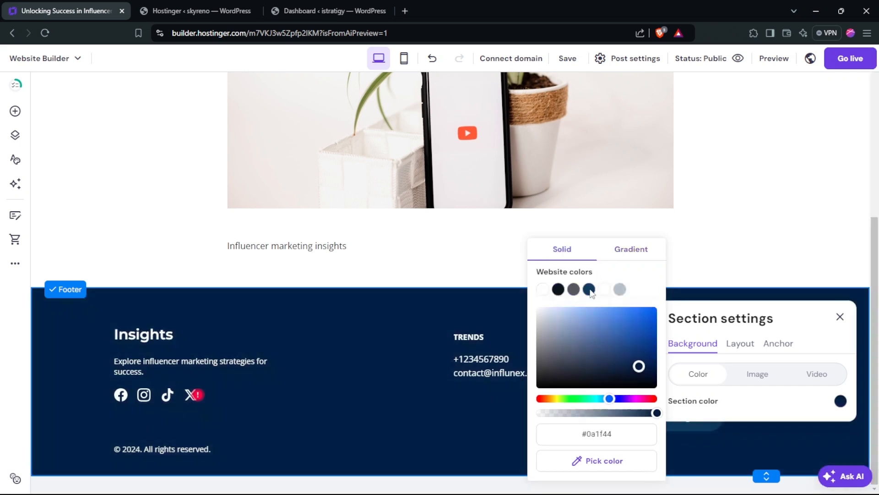
click(757, 374)
click(701, 261)
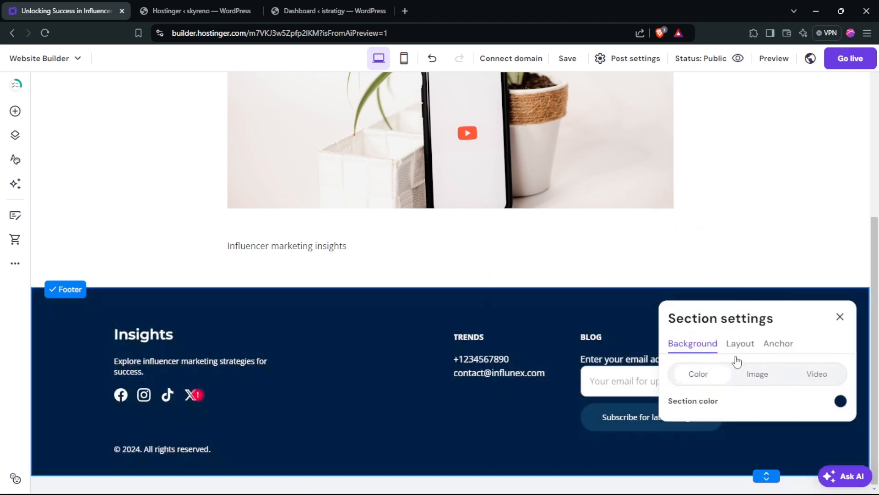
Switch the footer background to an image, look into the media library and close it without adding one.
click(756, 375)
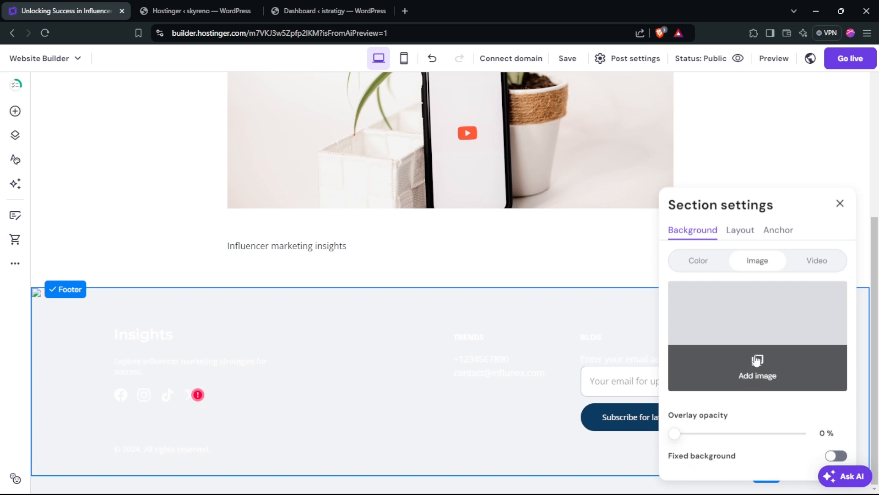
click(759, 369)
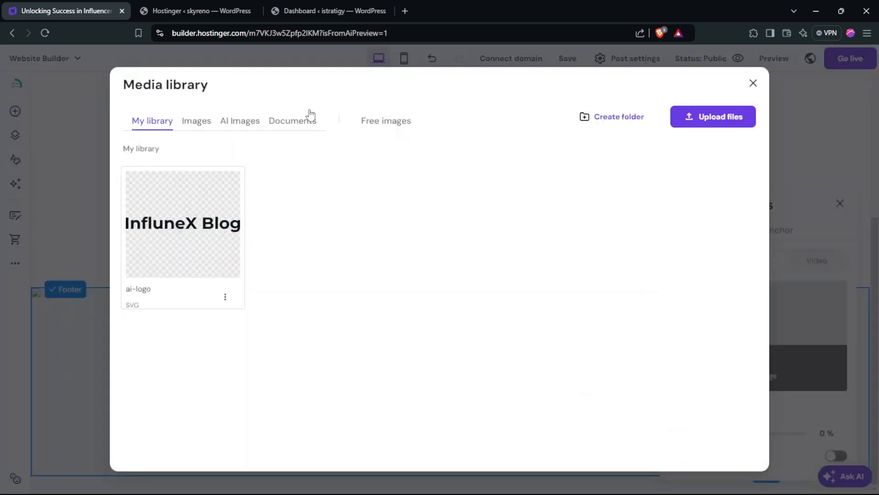
click(752, 85)
Switch the footer background to video, replace it with the turquoise waterfall clip and set the overlay opacity to 80%.
click(819, 262)
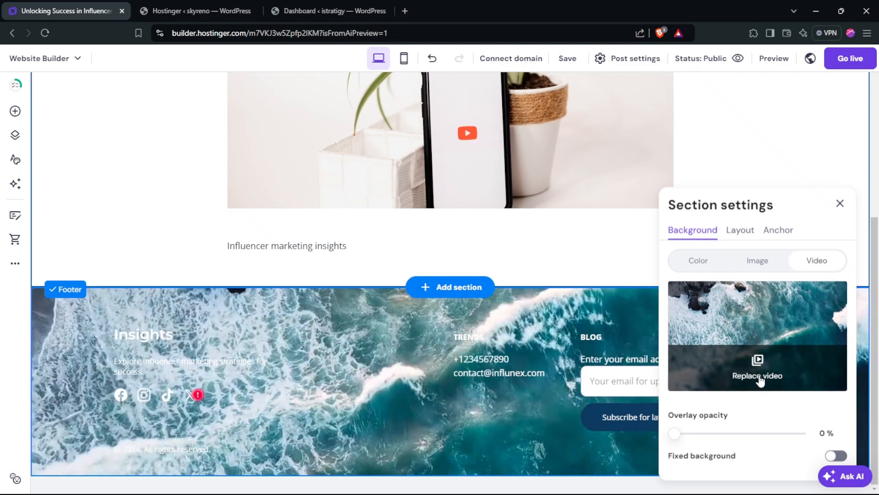
click(763, 377)
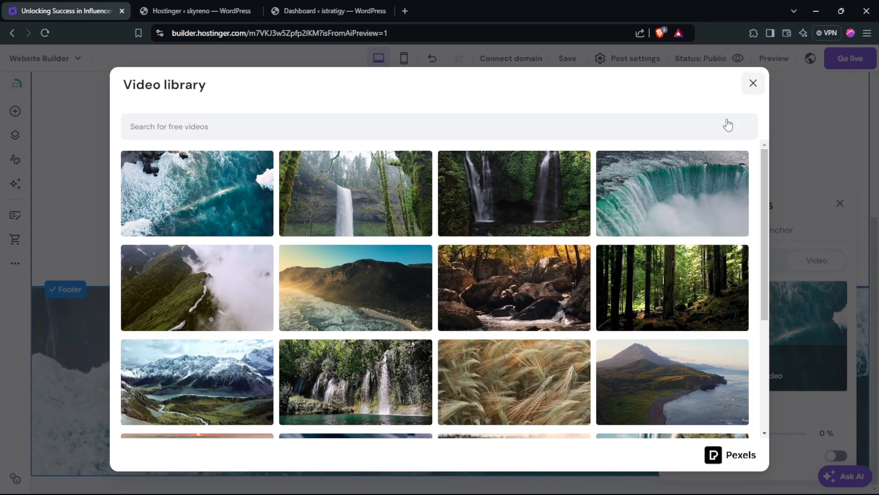
click(667, 202)
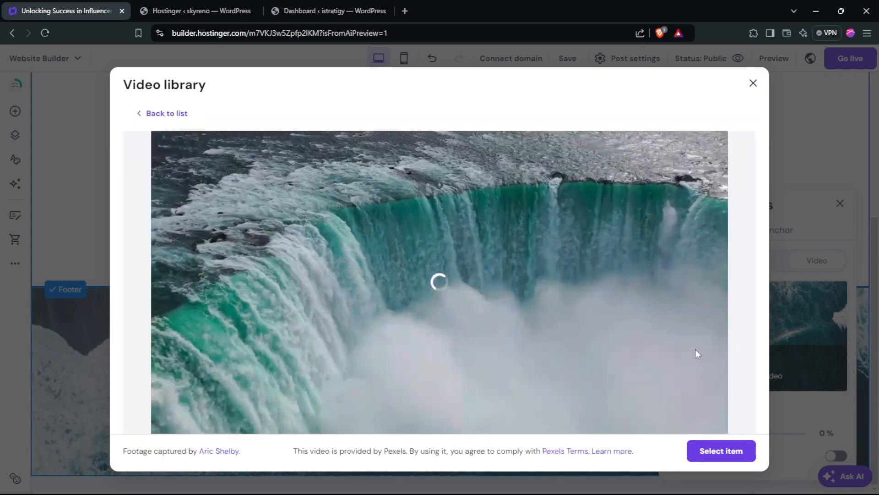
click(713, 458)
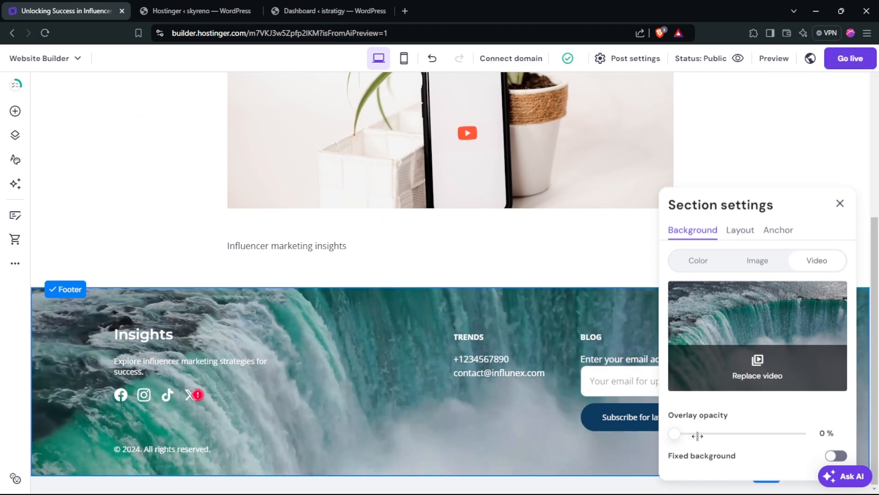
drag(697, 436, 774, 433)
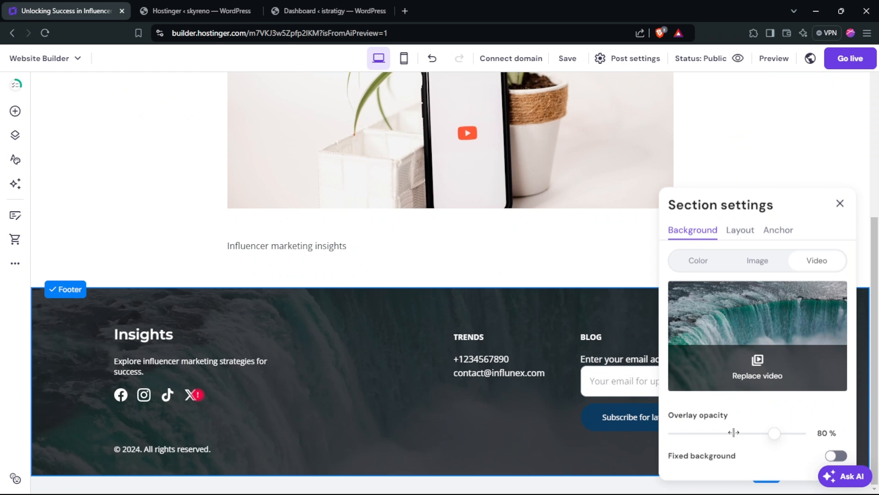
Return the footer background to its solid section color.
click(699, 264)
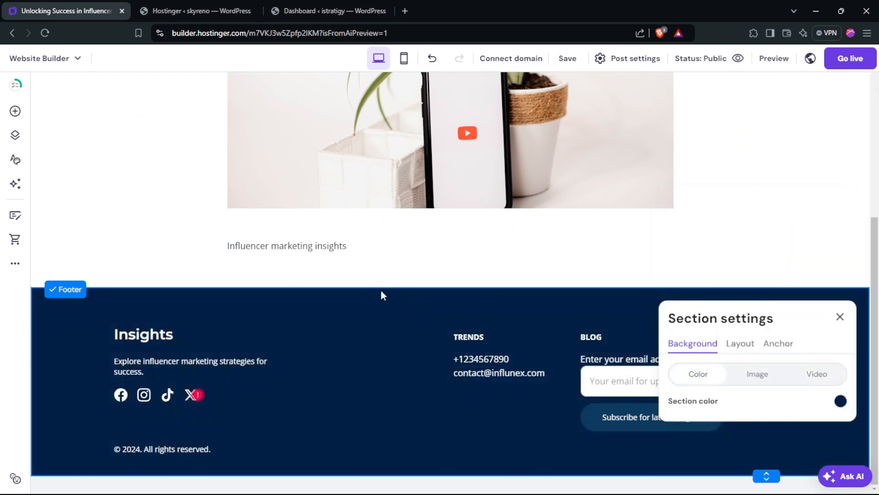
Edit the footer's subscription form so its email address is required and add a required "Phone number" field.
click(619, 380)
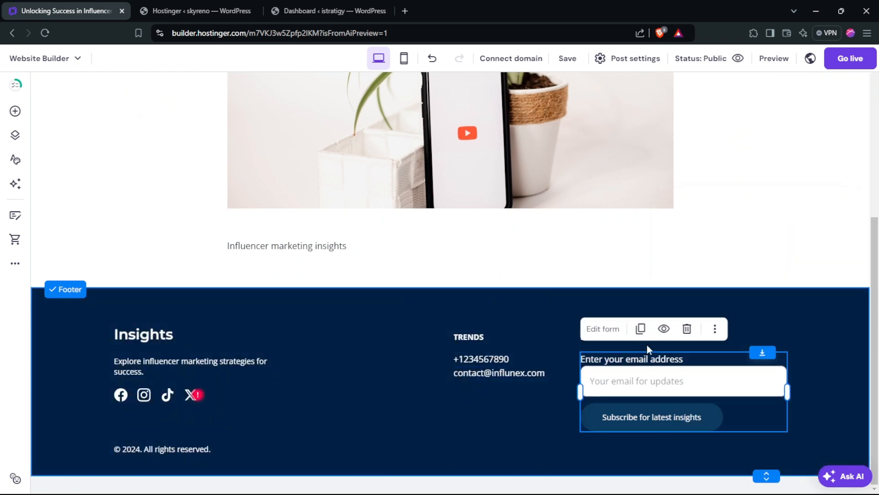
click(603, 329)
drag(658, 312, 720, 317)
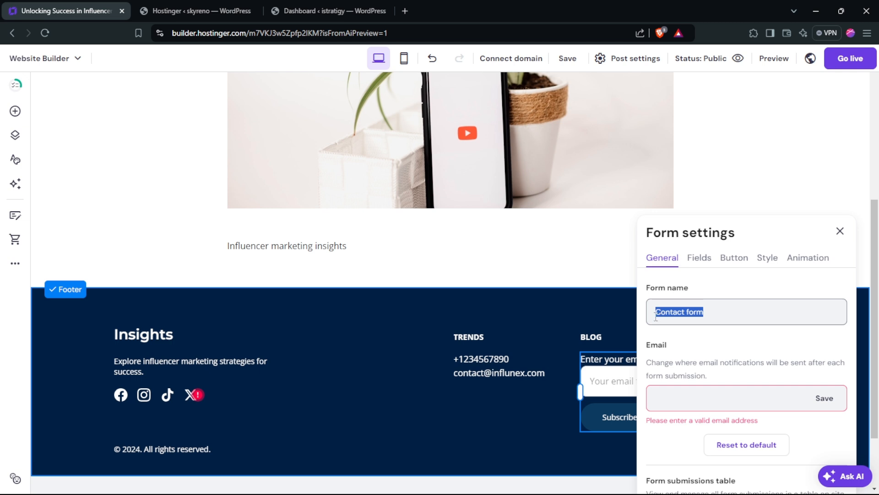
click(651, 290)
triple_click(679, 308)
click(687, 390)
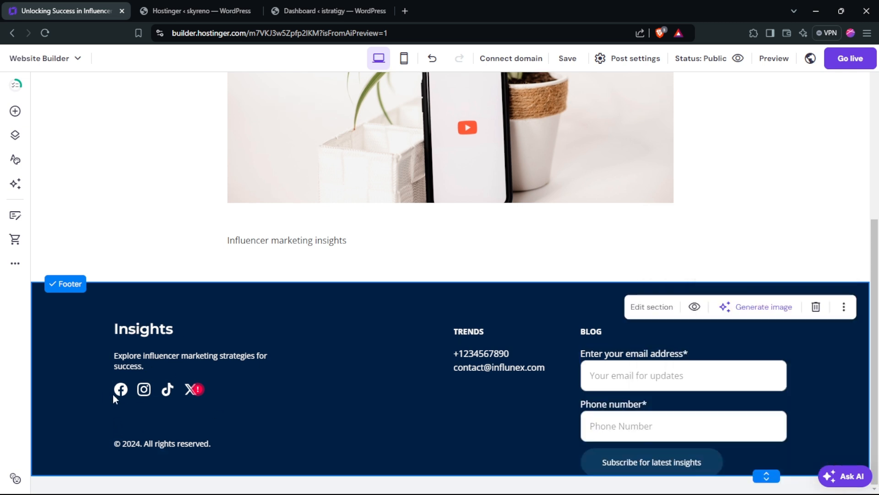
Widen the footer's row of social icons slightly and open its settings.
click(122, 389)
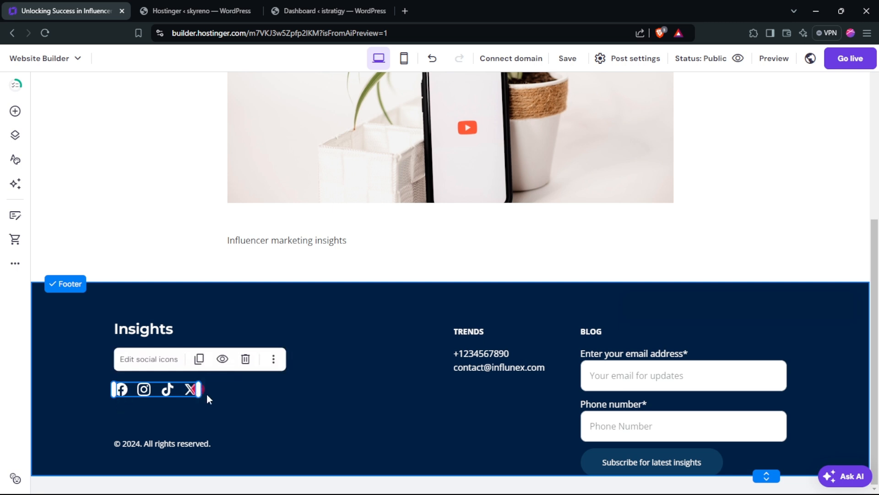
drag(202, 393, 215, 395)
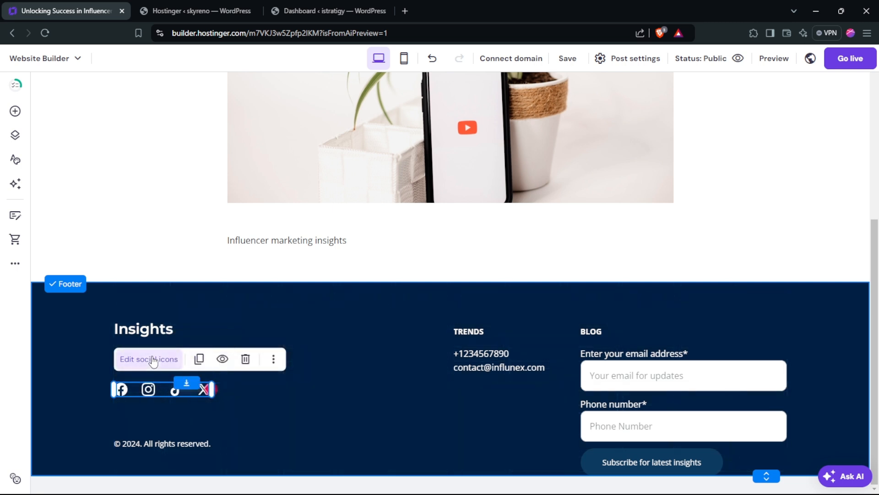
click(149, 359)
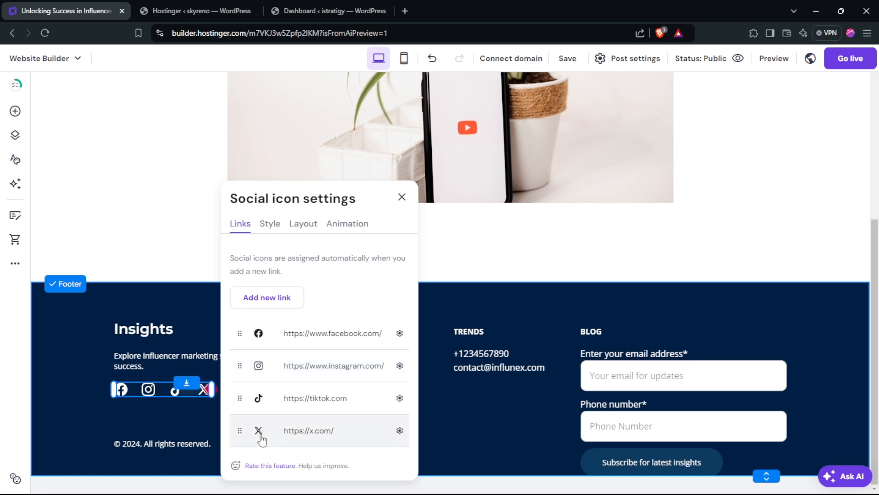
click(399, 333)
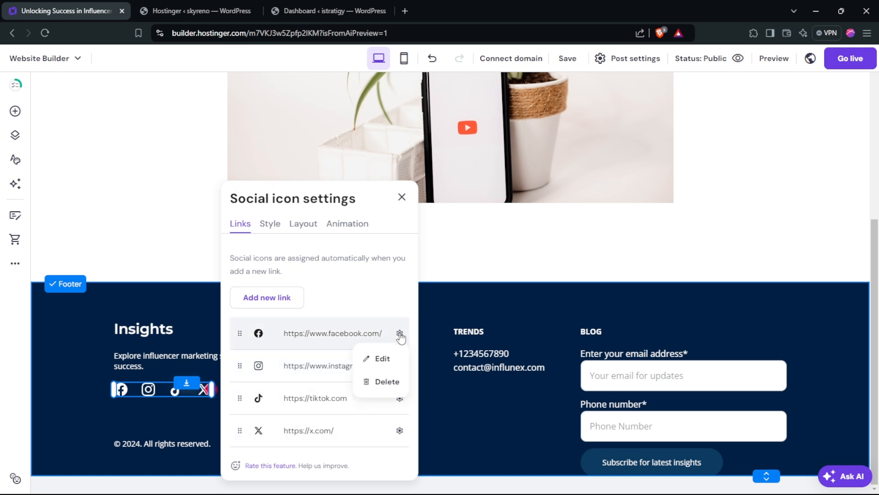
click(383, 360)
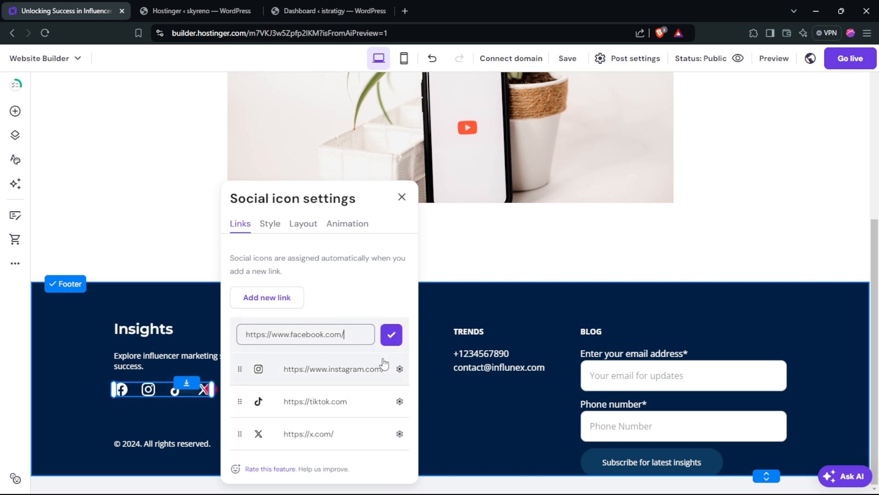
drag(247, 338, 354, 335)
drag(245, 334, 348, 335)
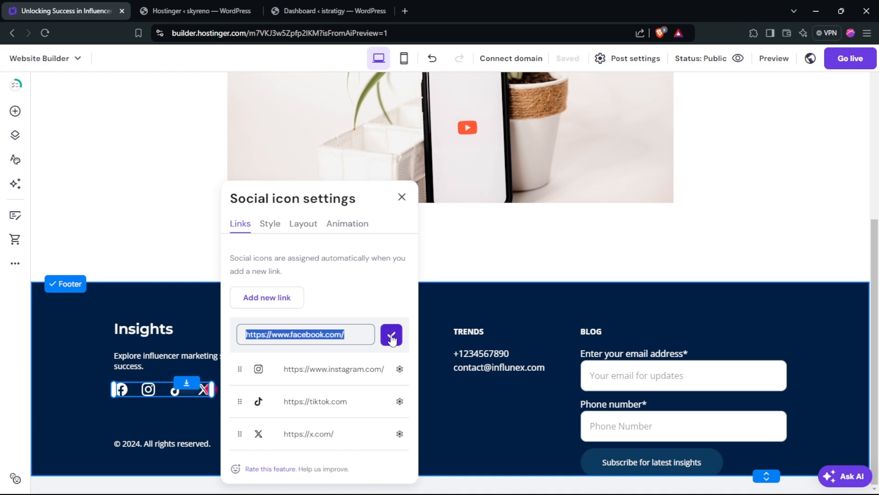
click(292, 335)
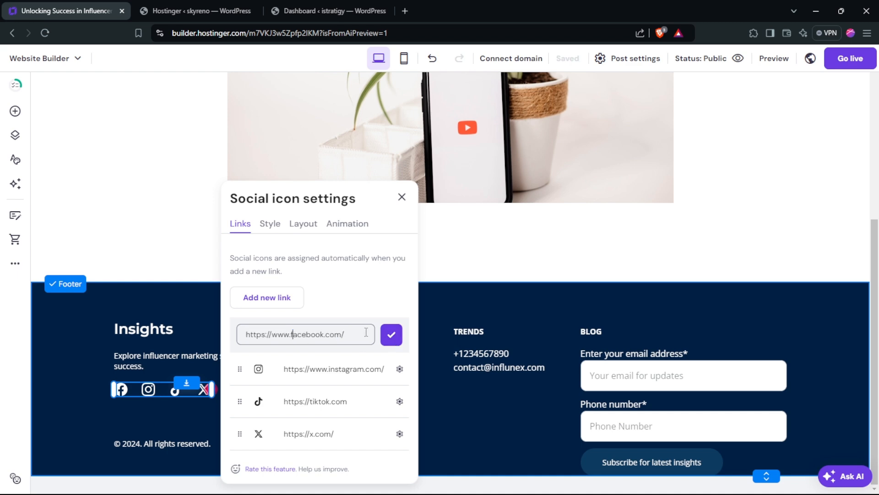
click(391, 336)
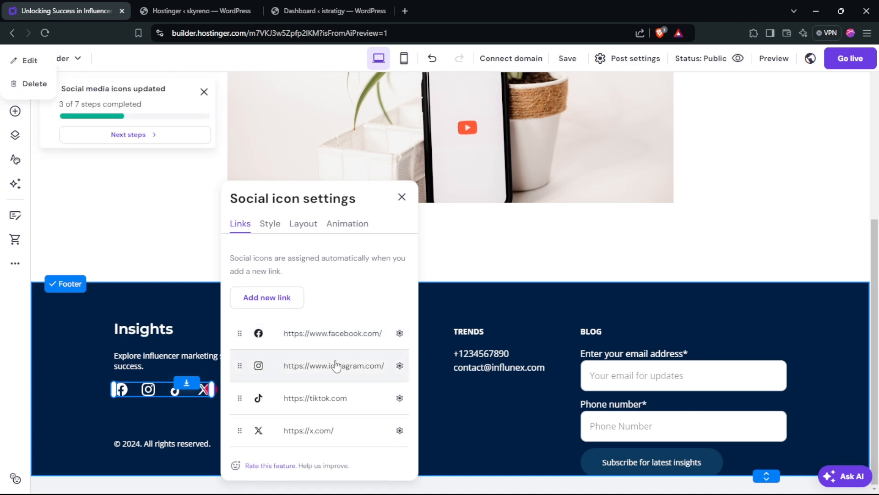
click(400, 366)
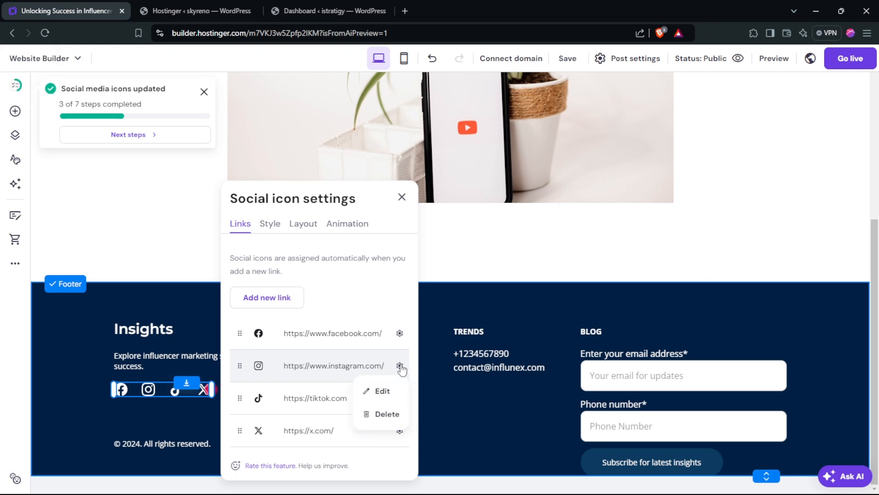
click(393, 390)
drag(247, 372, 371, 365)
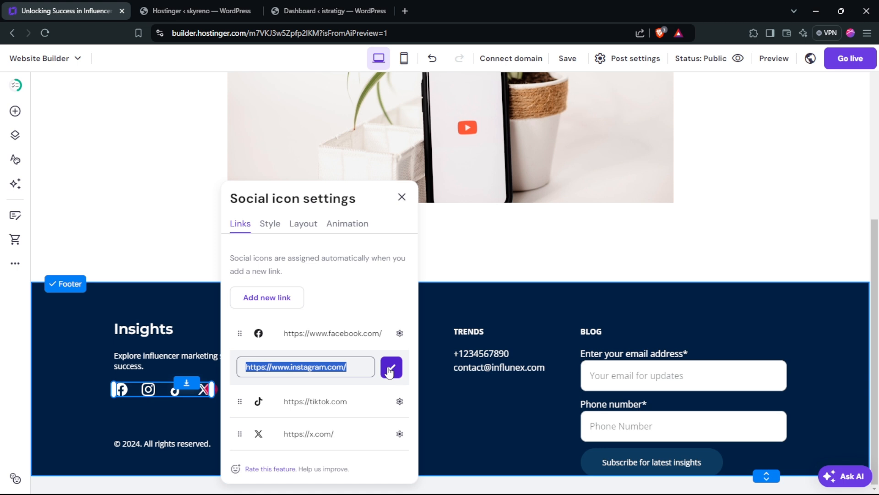
click(391, 367)
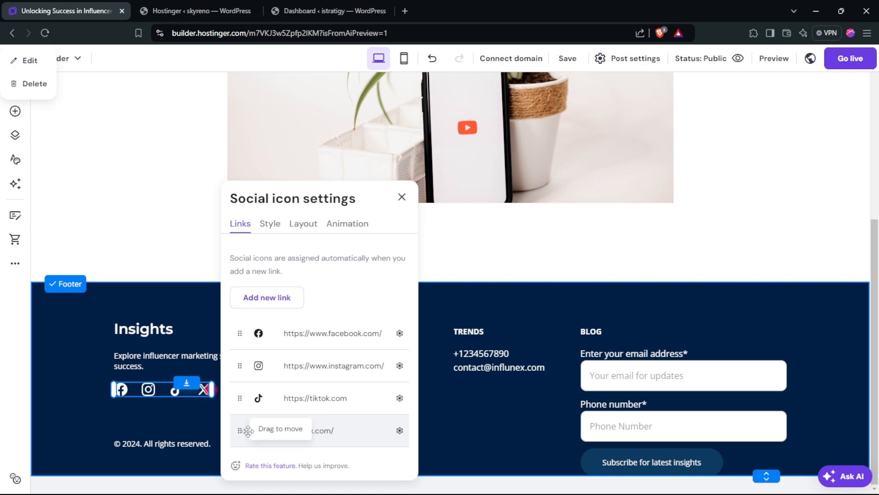
click(400, 398)
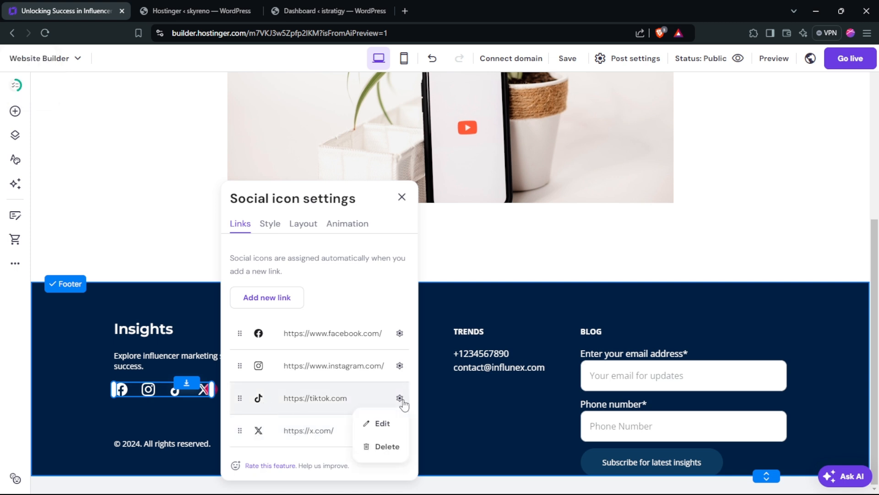
click(387, 447)
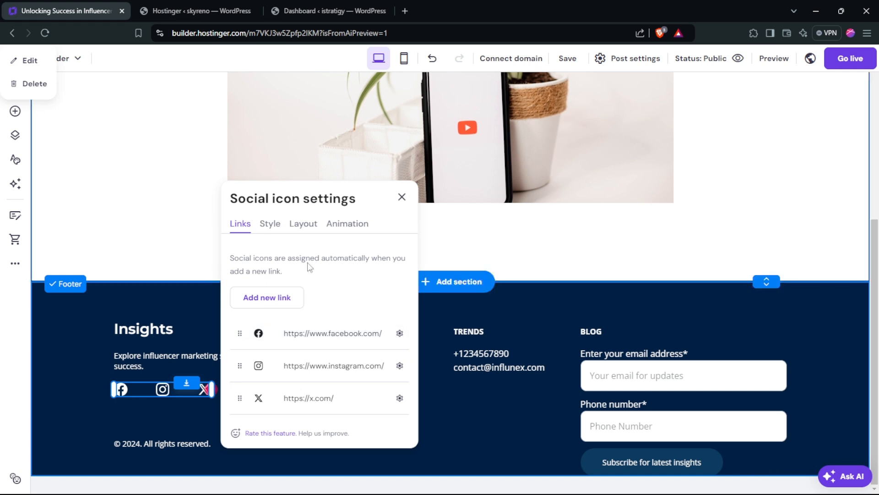
Set the hover color of the footer's social icons to the dark gray website color.
click(274, 232)
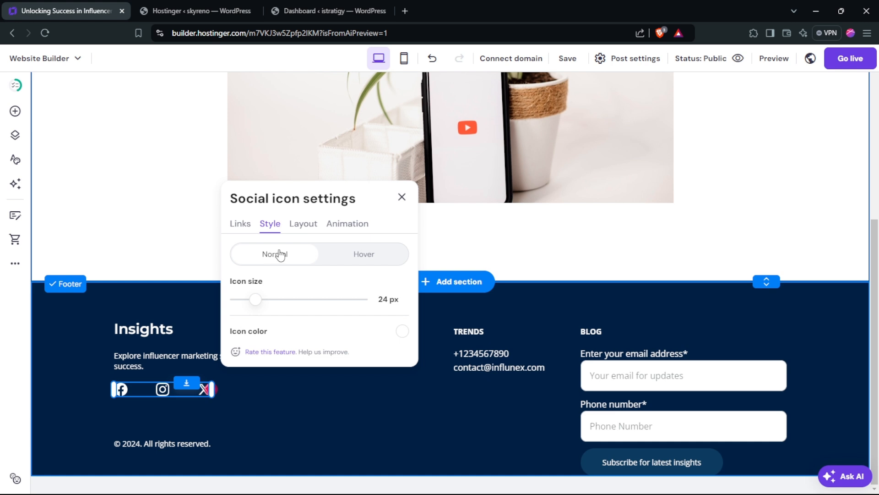
click(359, 256)
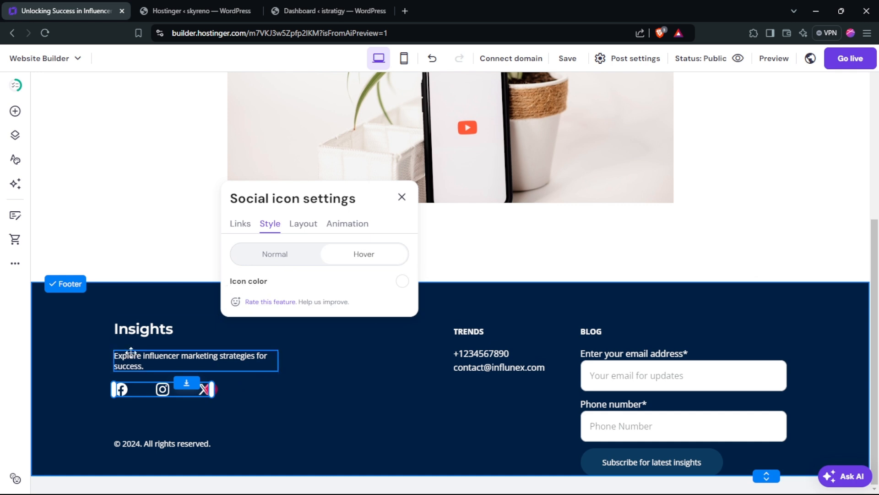
click(402, 284)
click(442, 289)
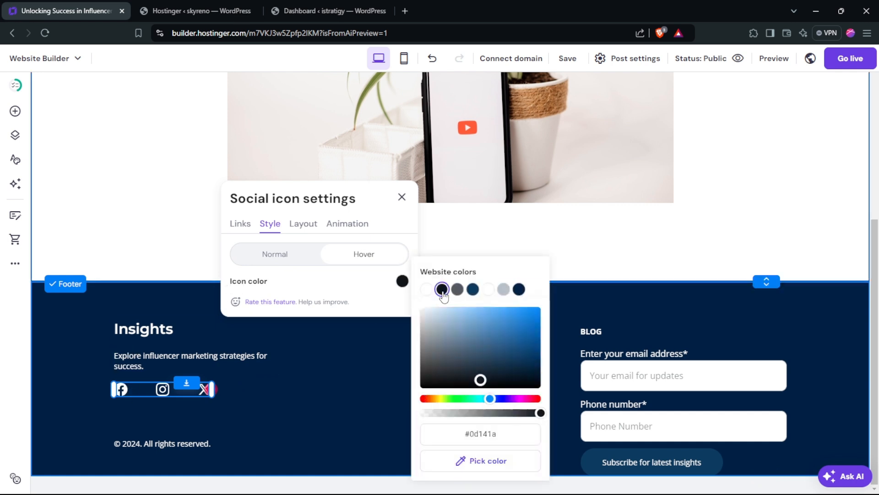
click(457, 289)
Look at the layout and animation options of the social icons, then close their settings.
click(303, 260)
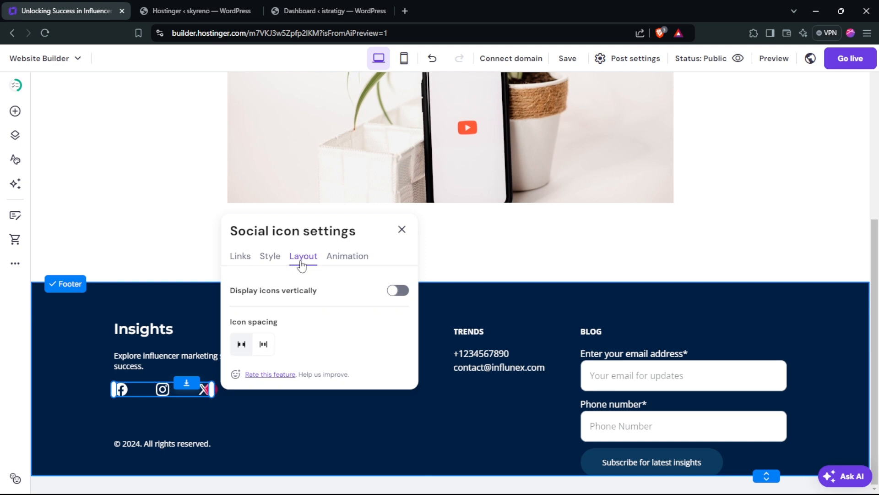
click(344, 258)
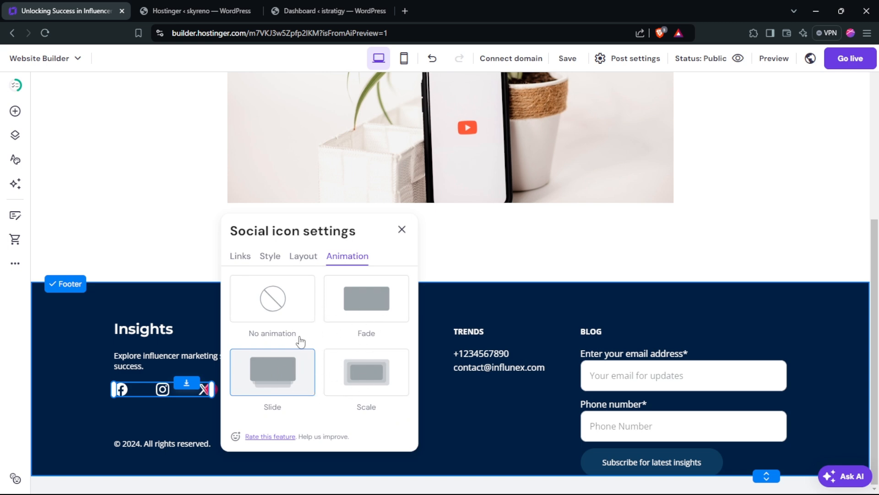
click(402, 229)
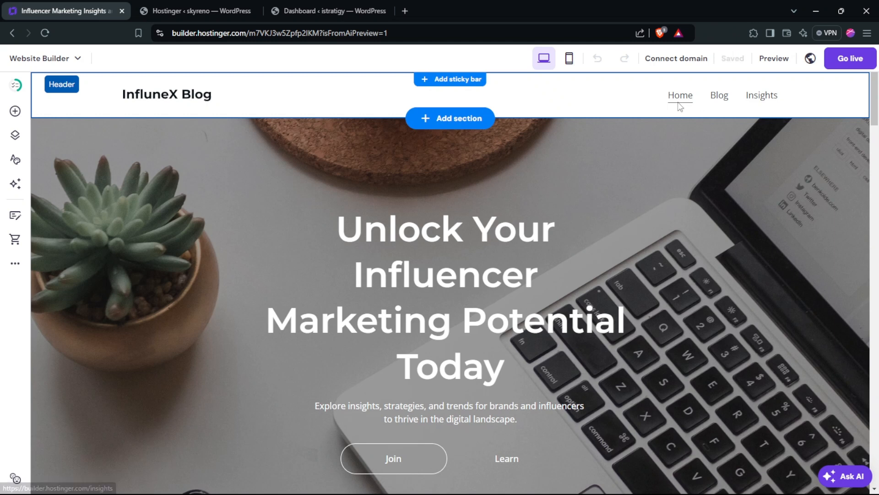
click(685, 105)
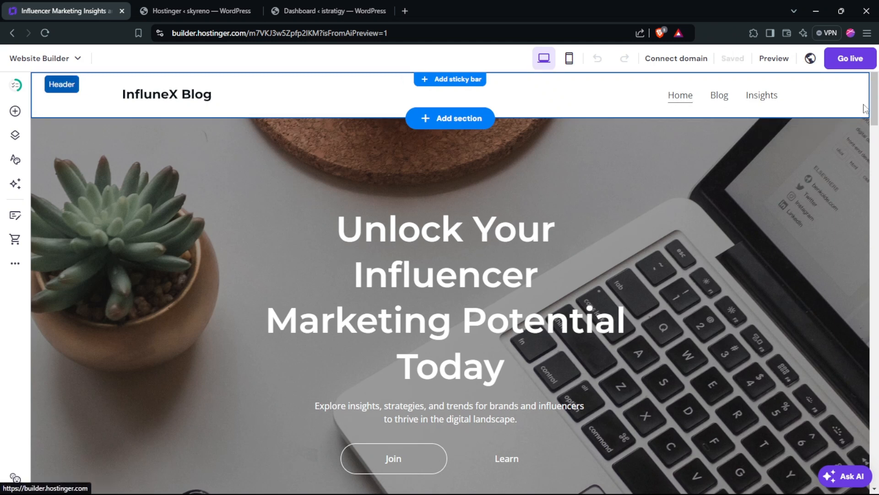
drag(875, 108, 869, 3)
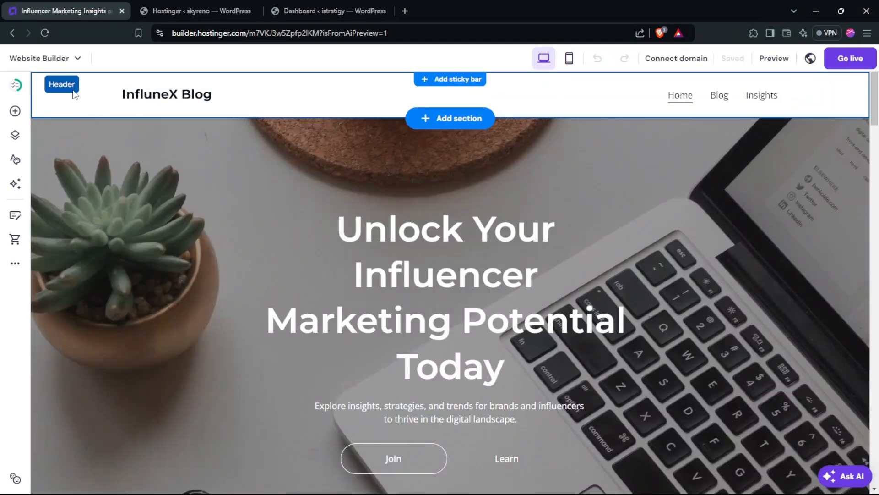
Try the header layout with the logo above the links, then choose the one with links on the left and the logo centered.
click(380, 96)
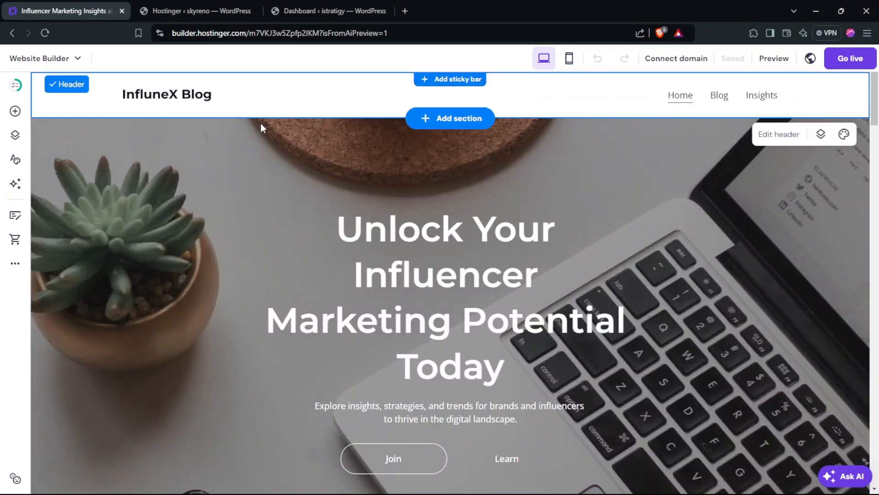
click(784, 136)
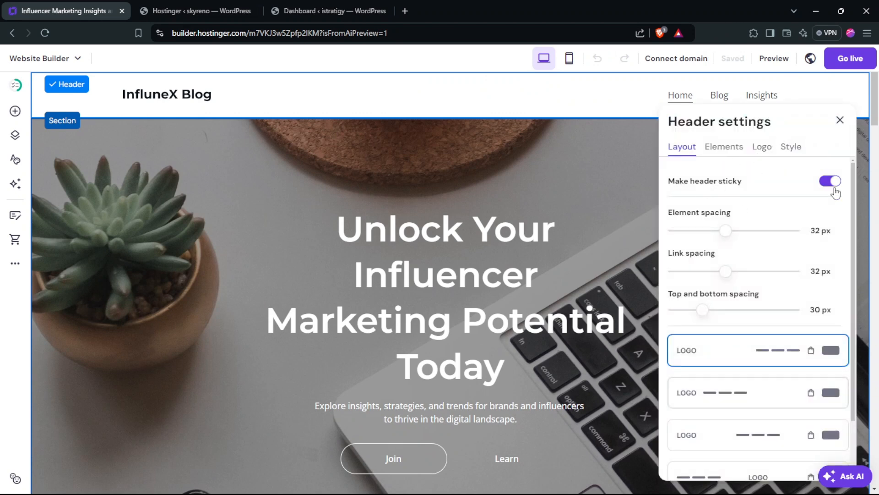
drag(853, 202, 866, 341)
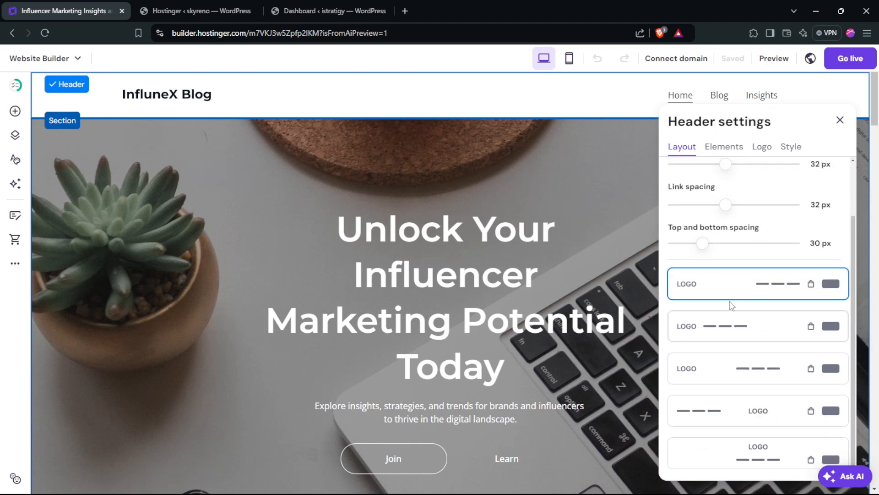
click(722, 460)
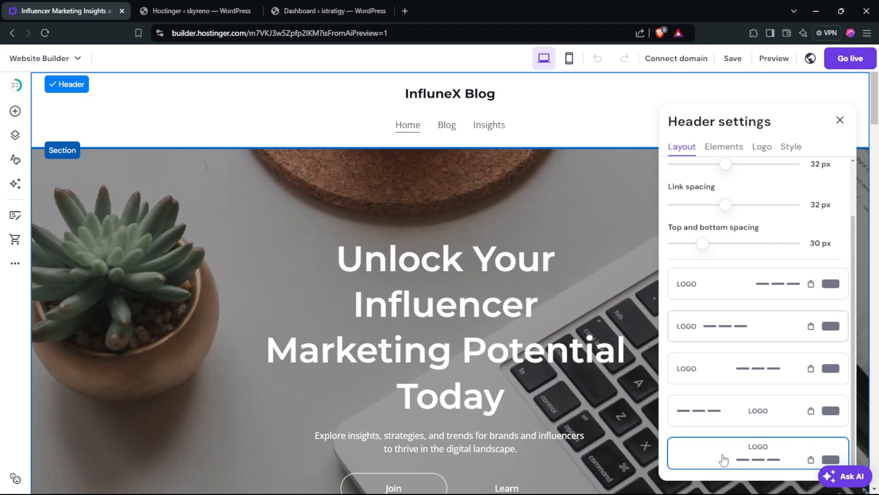
click(740, 402)
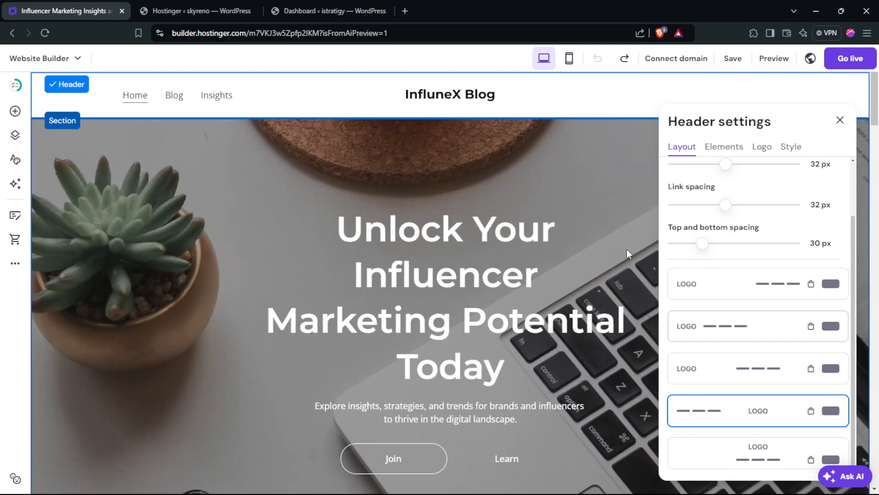
Try the header layouts with centered links and with links beside the logo, then choose logo on the left and links on the right.
click(731, 372)
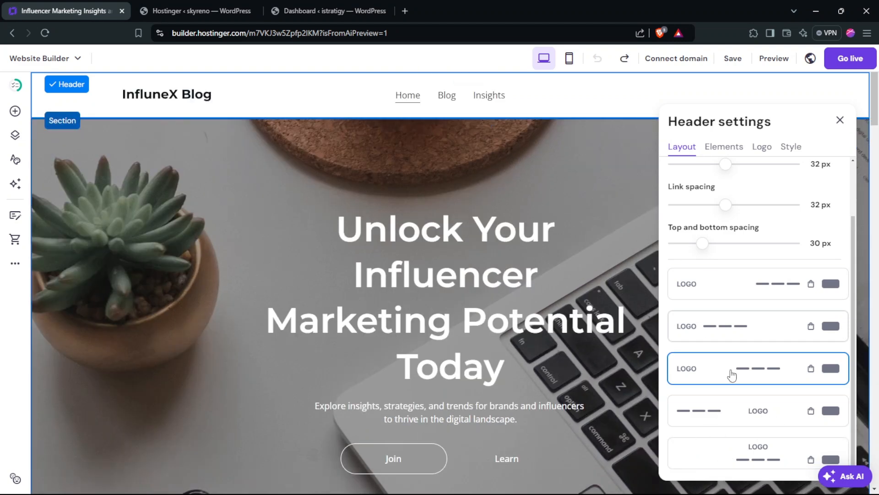
click(748, 337)
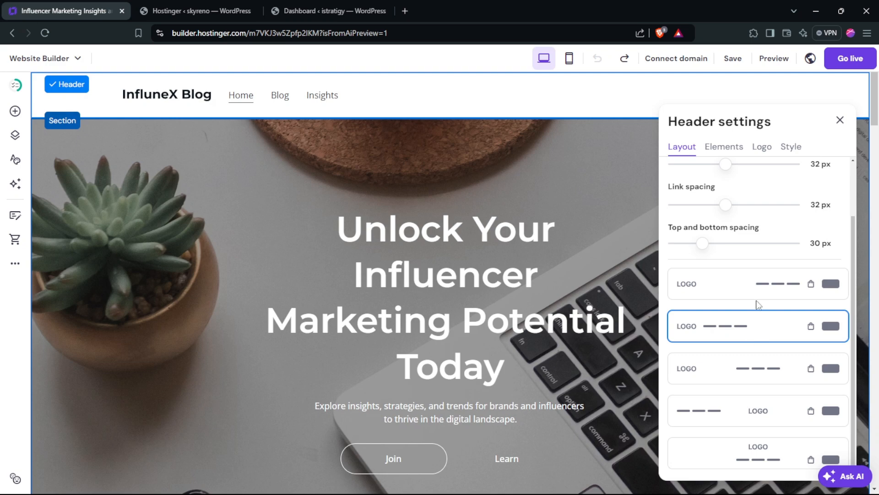
click(740, 291)
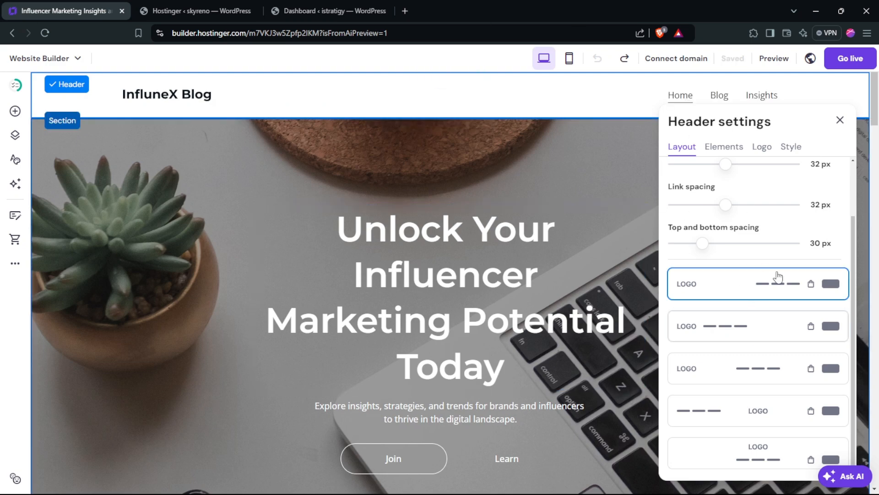
scroll(855, 345, up, 2)
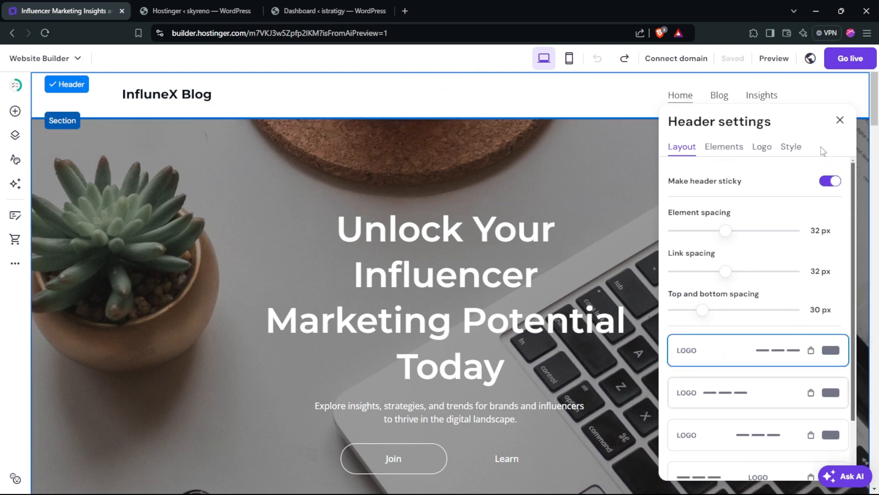
Hide the logo in the header elements, then show it again.
click(736, 151)
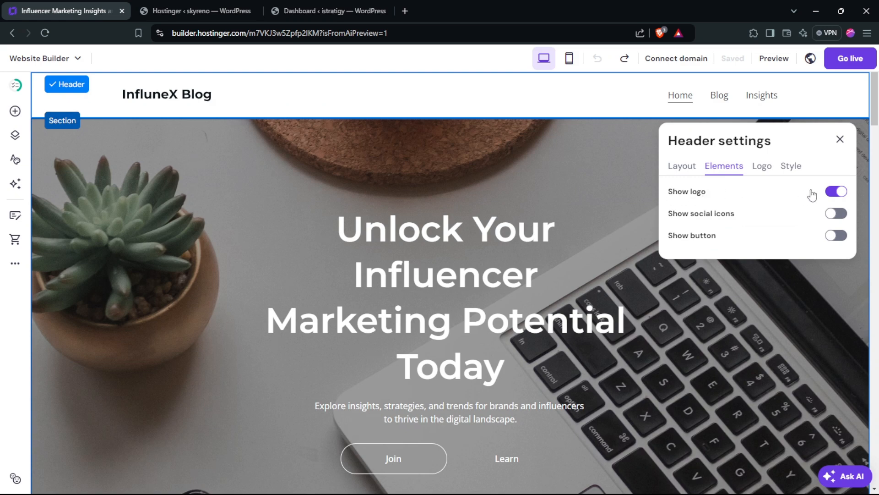
click(836, 192)
click(836, 193)
click(837, 196)
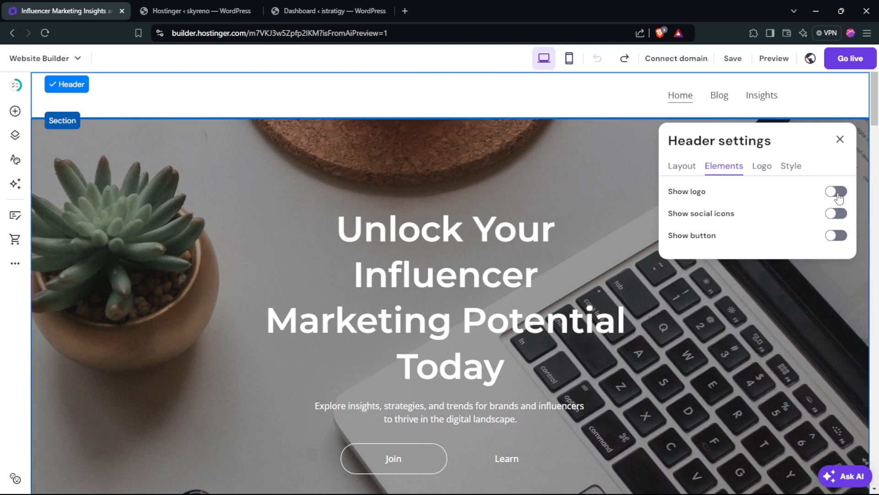
click(837, 196)
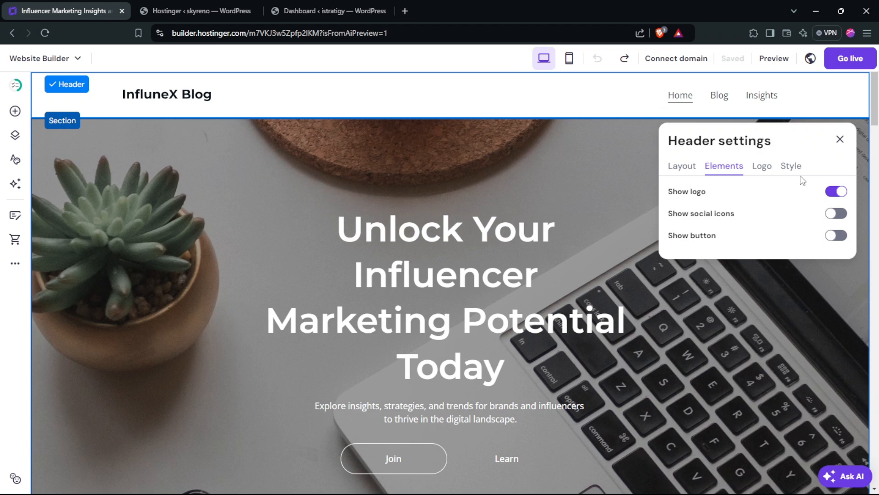
Try showing the social icons and the button in the header, switching each one off again.
click(836, 214)
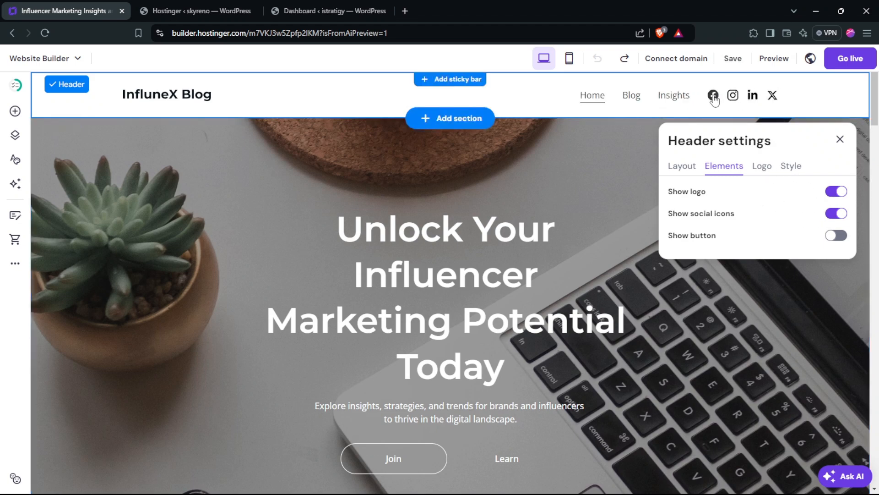
click(836, 213)
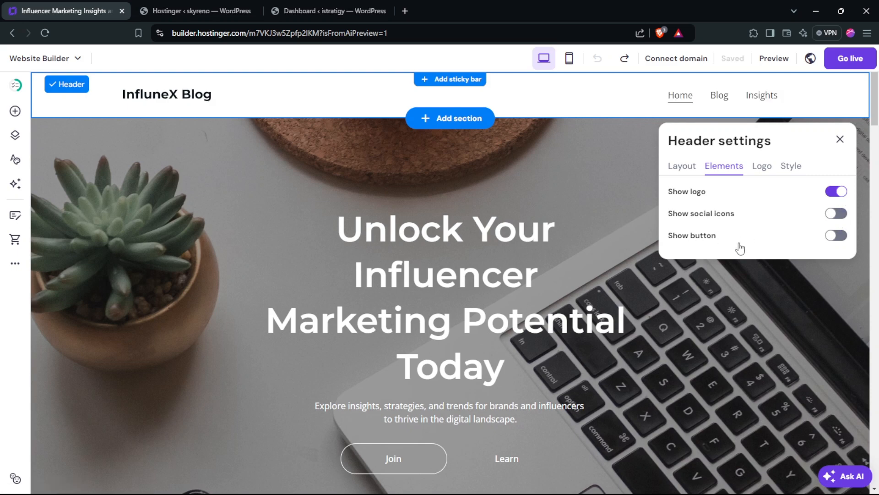
click(835, 235)
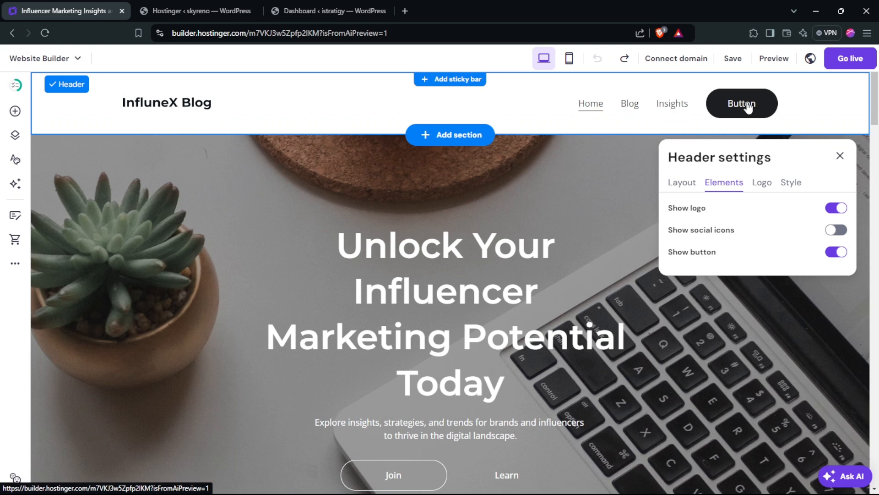
click(836, 252)
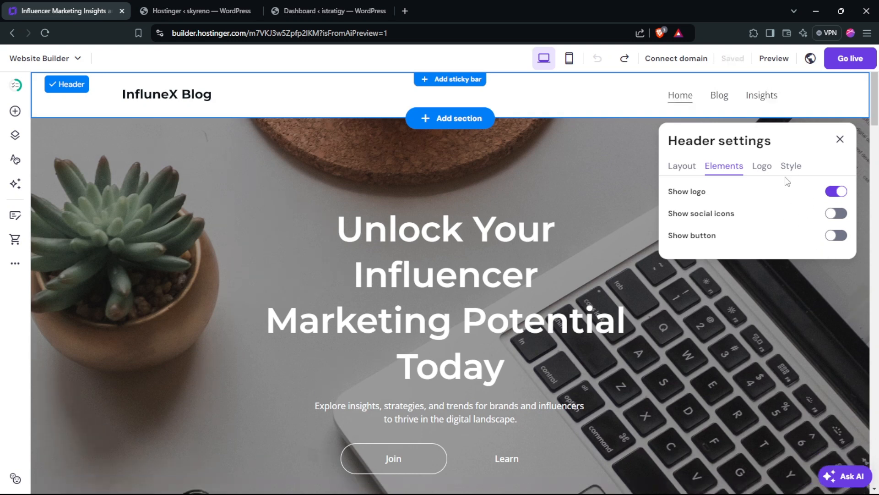
Look at the media library for replacing the header logo and at the header style options, then close the settings.
click(769, 175)
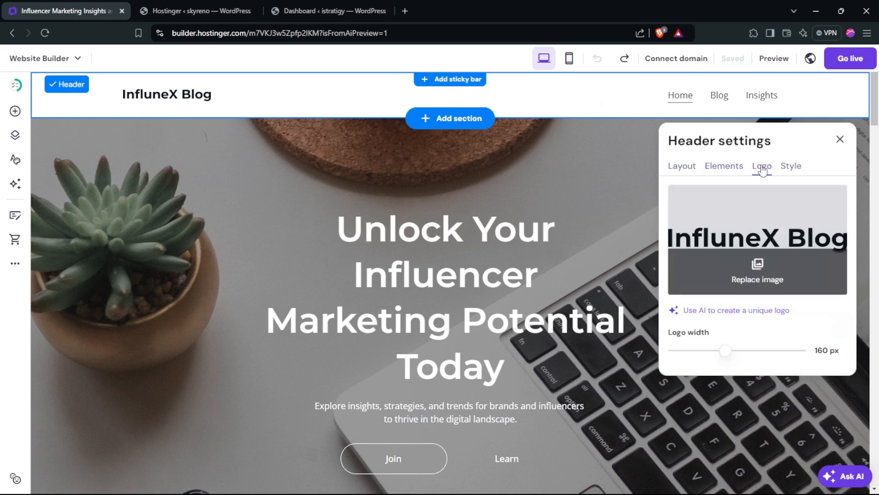
click(755, 271)
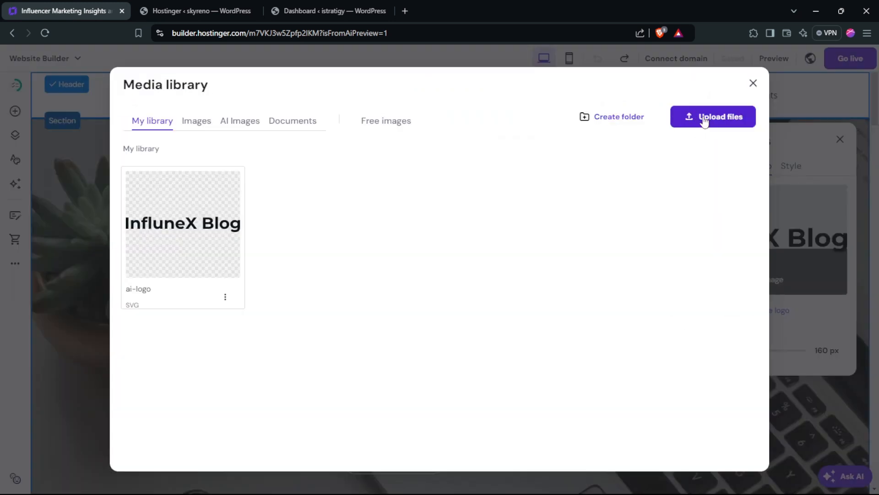
click(787, 206)
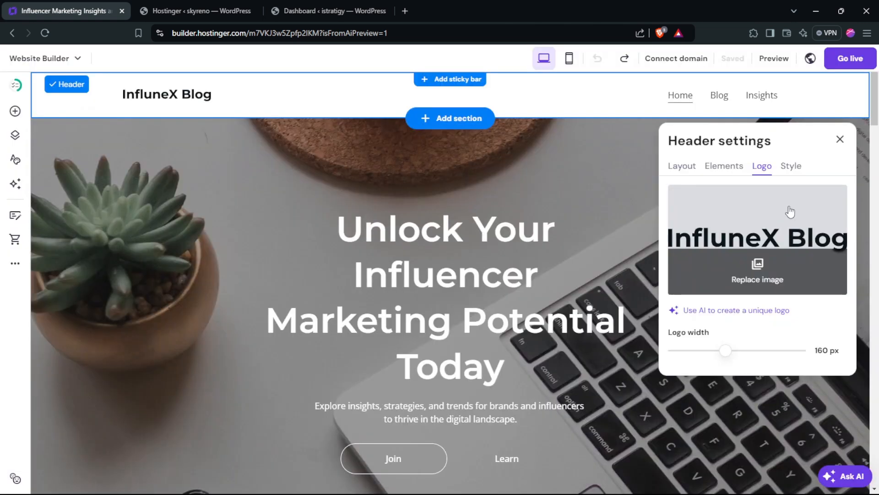
click(793, 167)
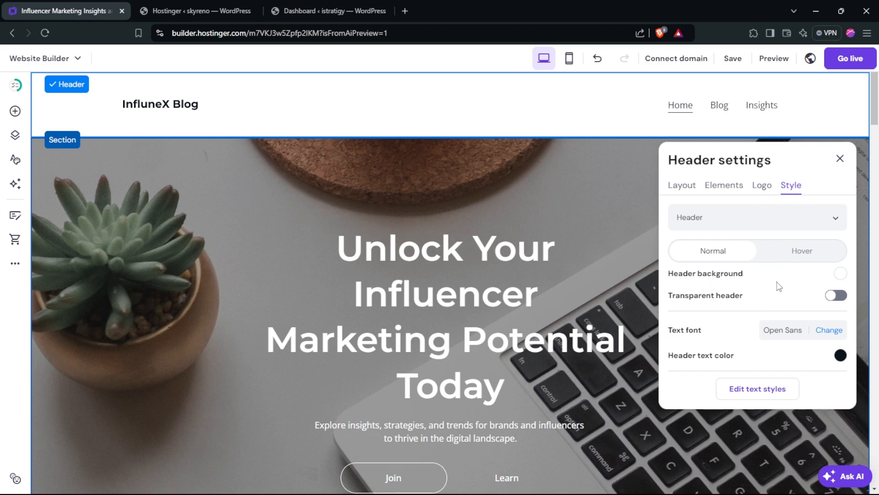
click(840, 158)
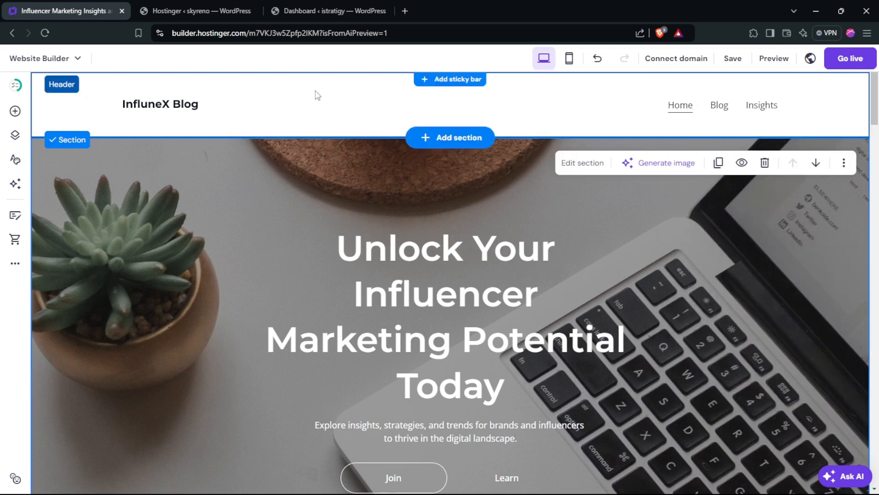
Try dark blue and navy website colors as the header background, then set it back to white (#ffffff).
click(318, 95)
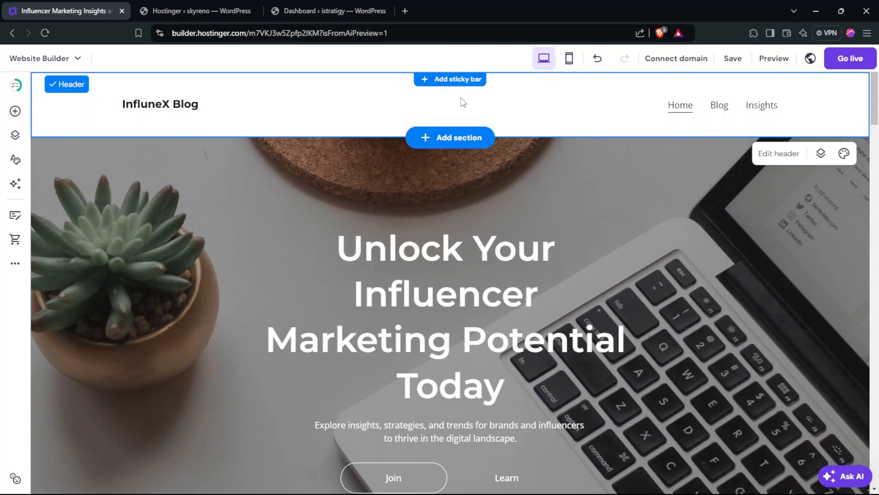
click(845, 155)
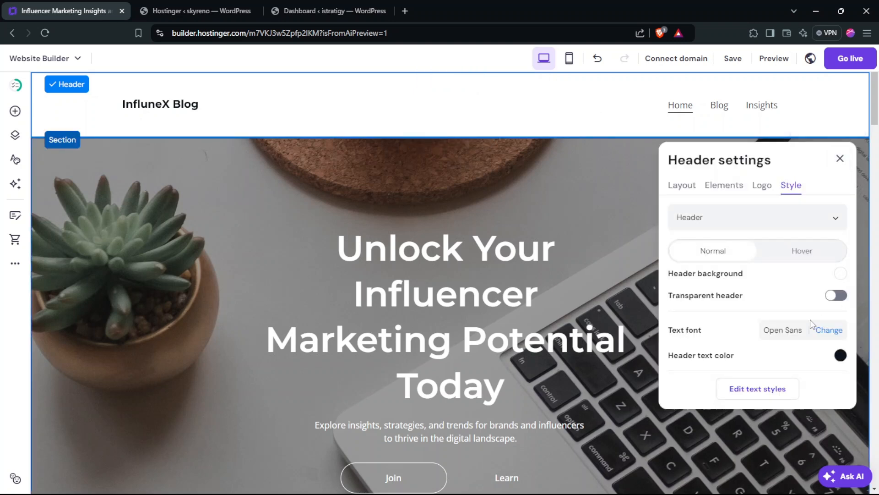
click(841, 275)
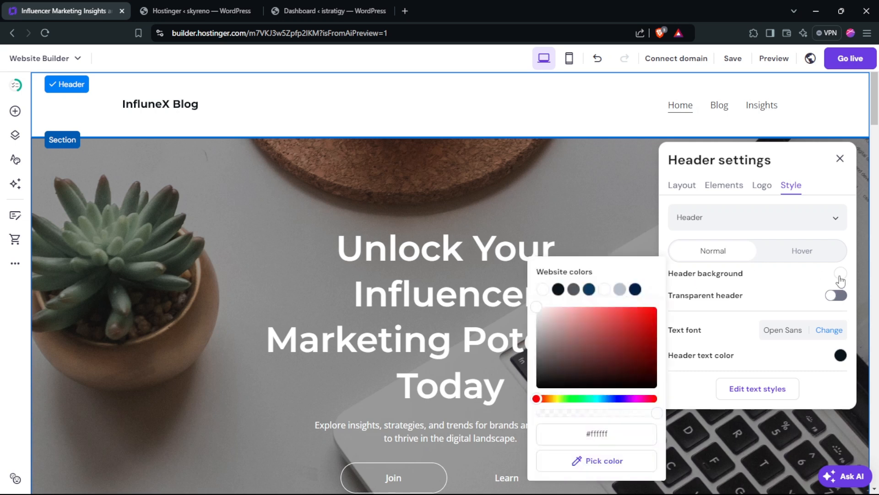
click(590, 289)
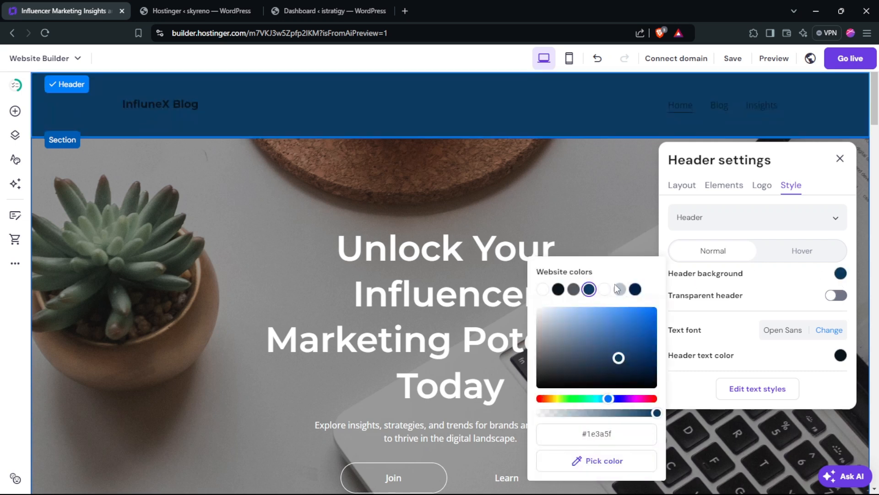
click(634, 289)
click(605, 290)
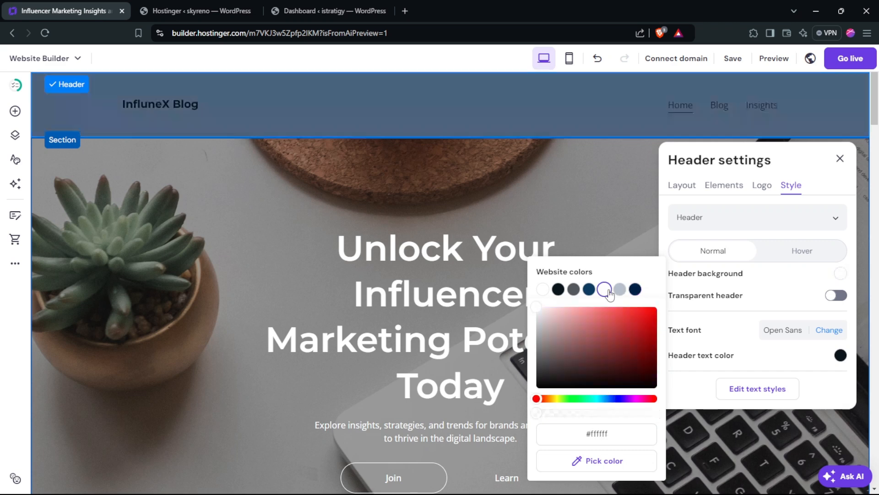
Open the hero heading "Unlock Your Influencer Marketing Potential Today" for text editing and select all of its text.
scroll(417, 143, down, 2)
scroll(417, 140, up, 1)
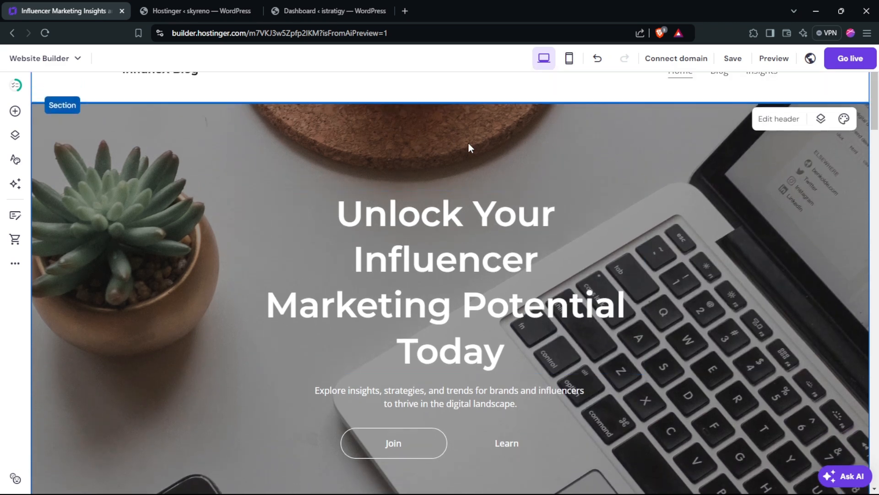
click(347, 281)
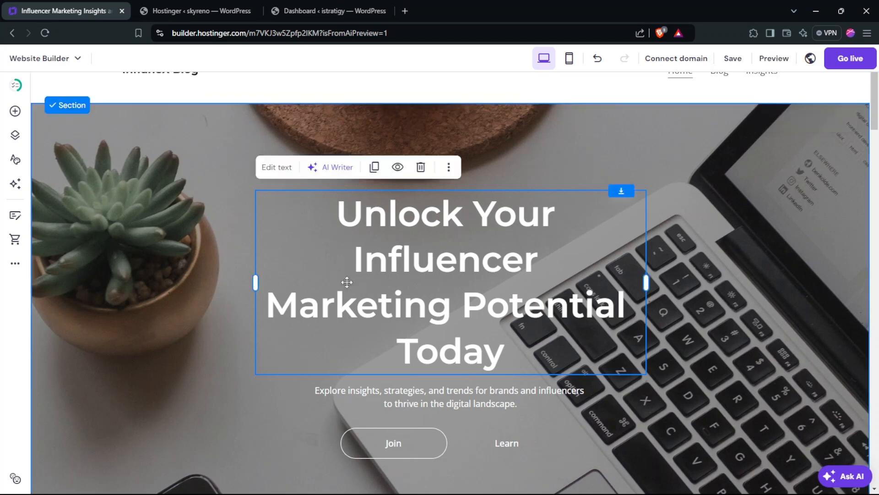
click(411, 223)
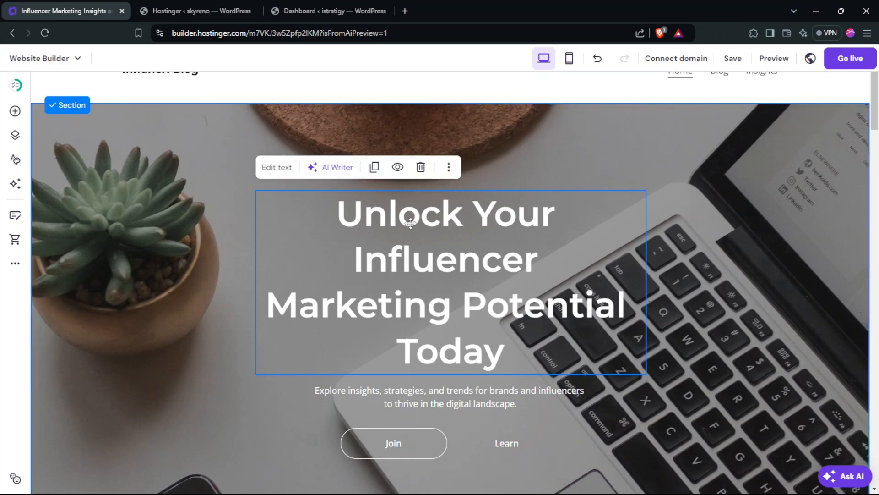
click(410, 223)
click(394, 248)
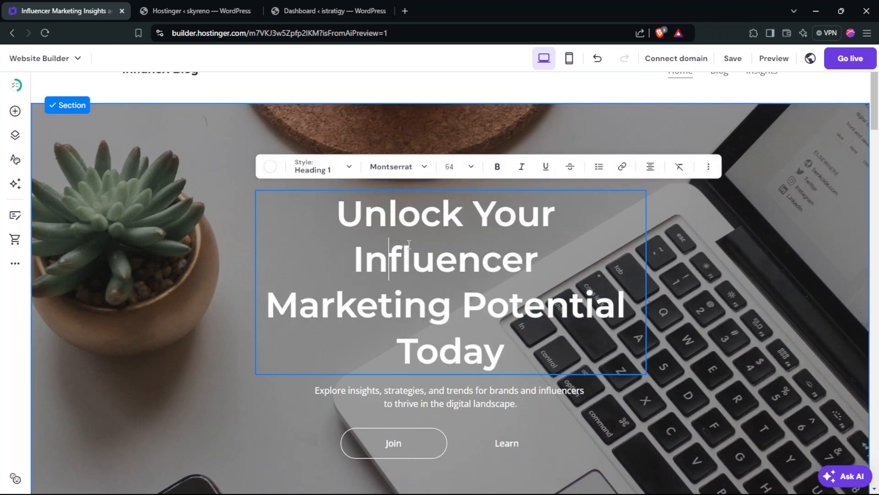
drag(357, 220, 513, 373)
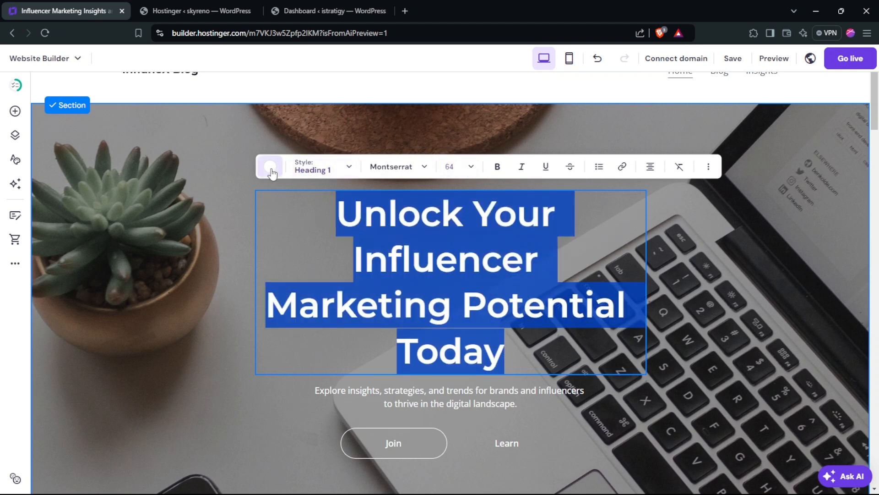
Look at the text style, font and text color options for the selected hero heading.
click(315, 172)
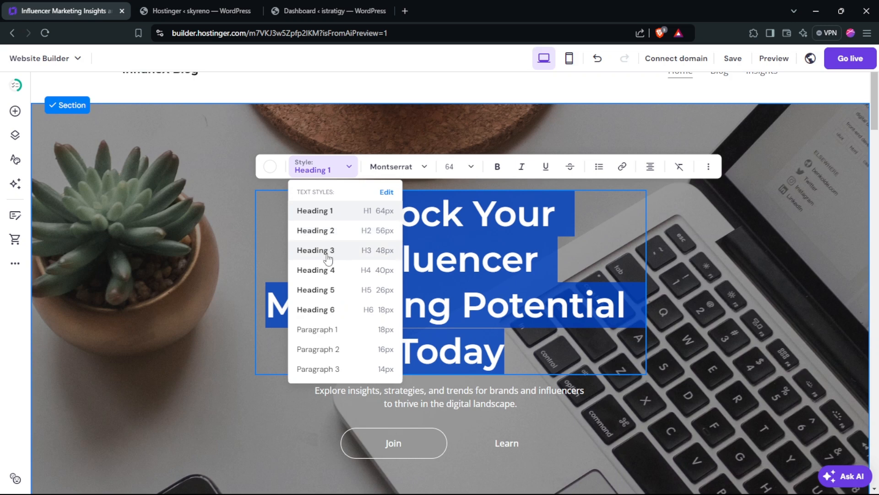
click(389, 168)
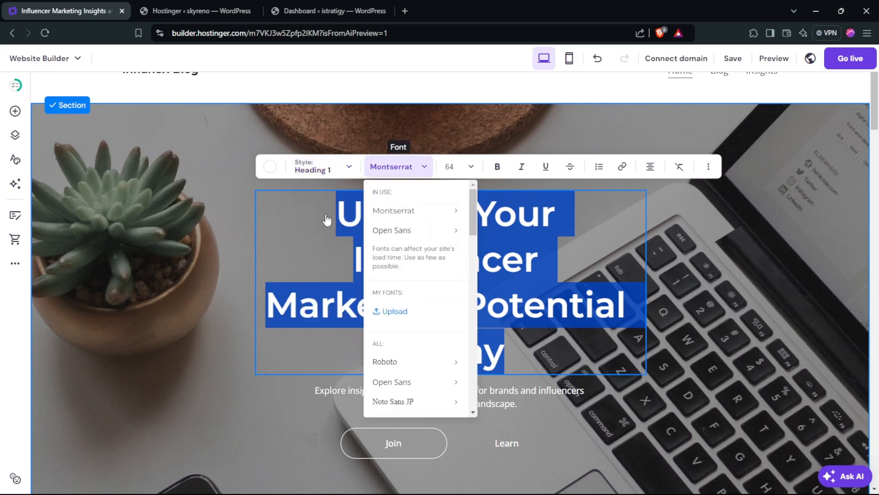
click(266, 171)
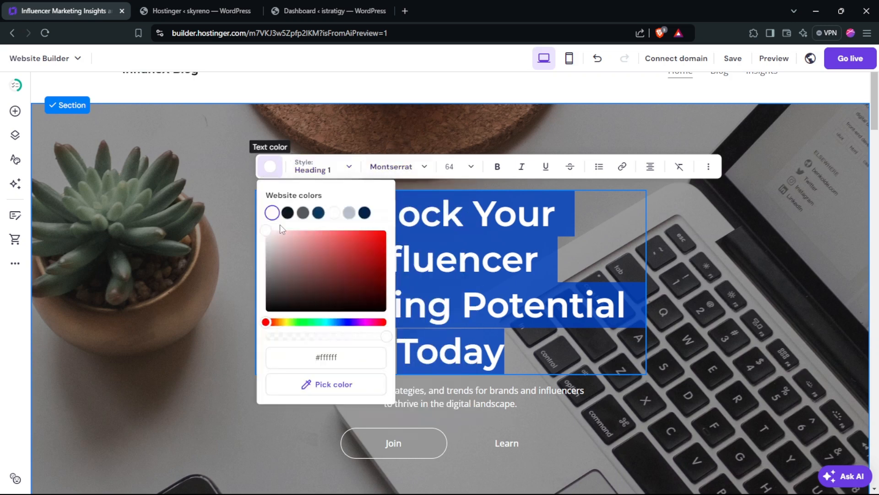
Try font size 24 on the hero heading, then set it back to 64.
click(449, 168)
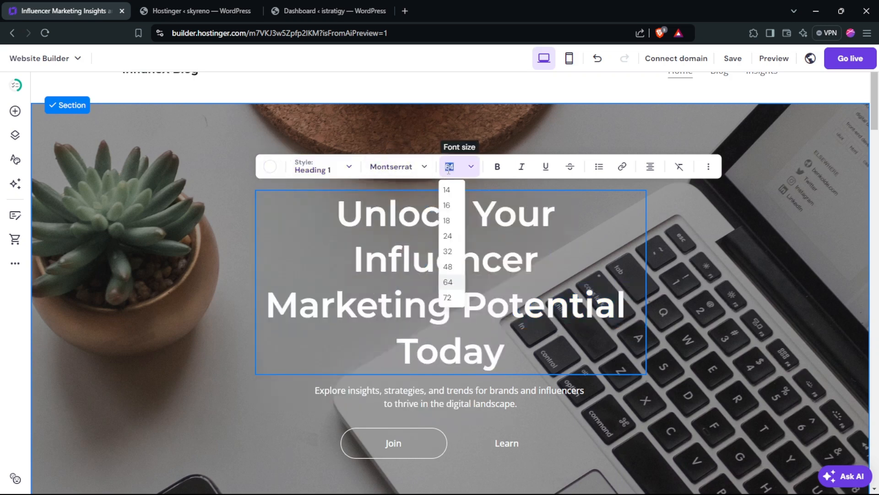
click(448, 235)
click(454, 173)
click(451, 282)
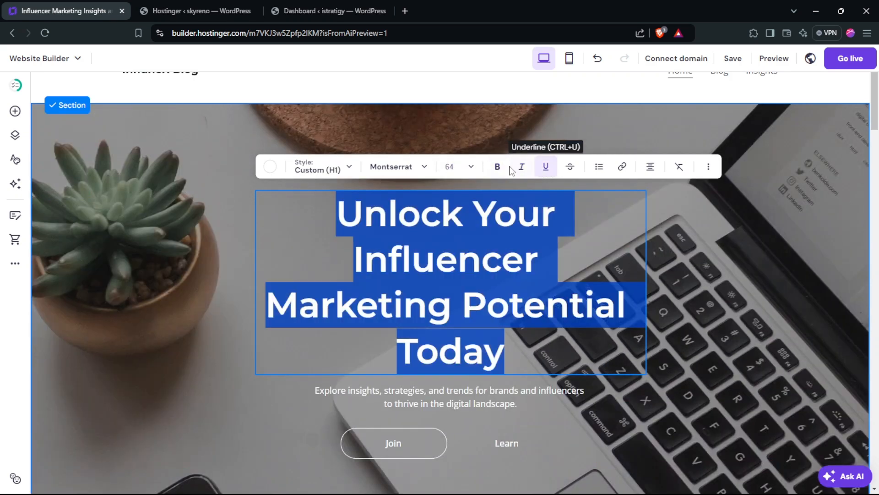
Apply bold, italic, underline and strikethrough to the hero heading, then remove all four so it uses regular weight.
click(499, 167)
click(522, 167)
click(545, 168)
click(570, 168)
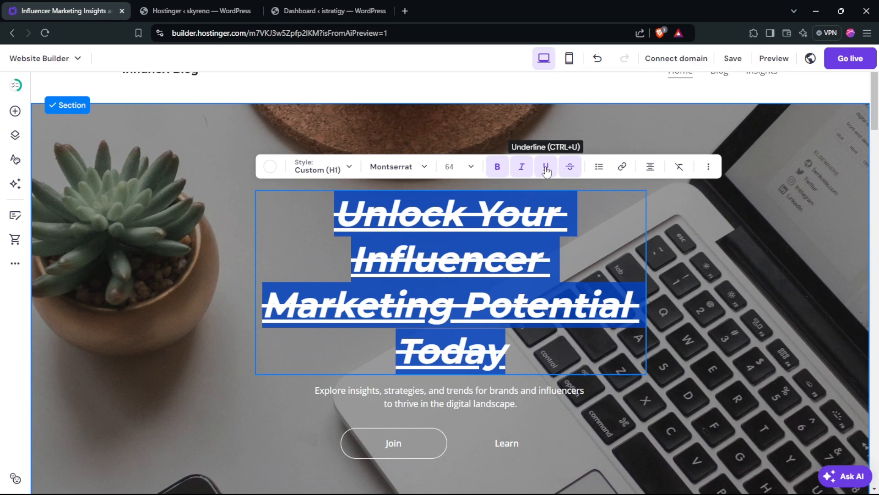
click(546, 167)
click(521, 168)
click(498, 167)
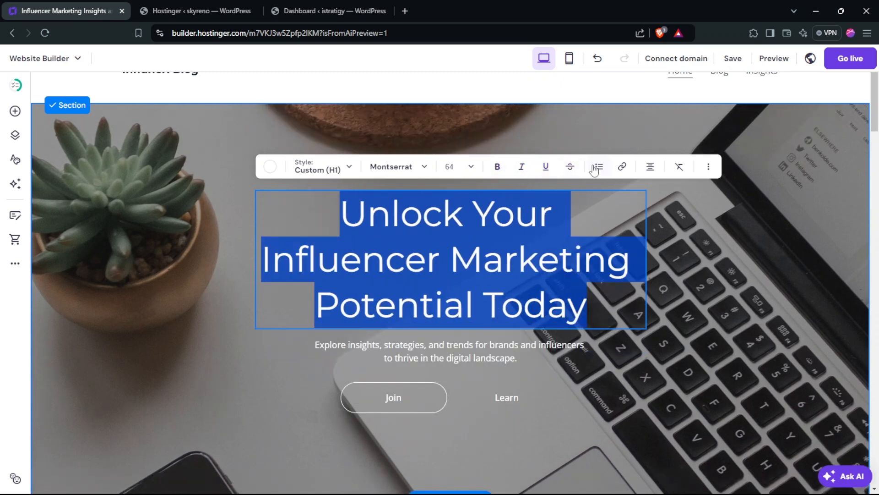
Look at the Page, Web address and Section options in the hero heading's link settings.
click(622, 168)
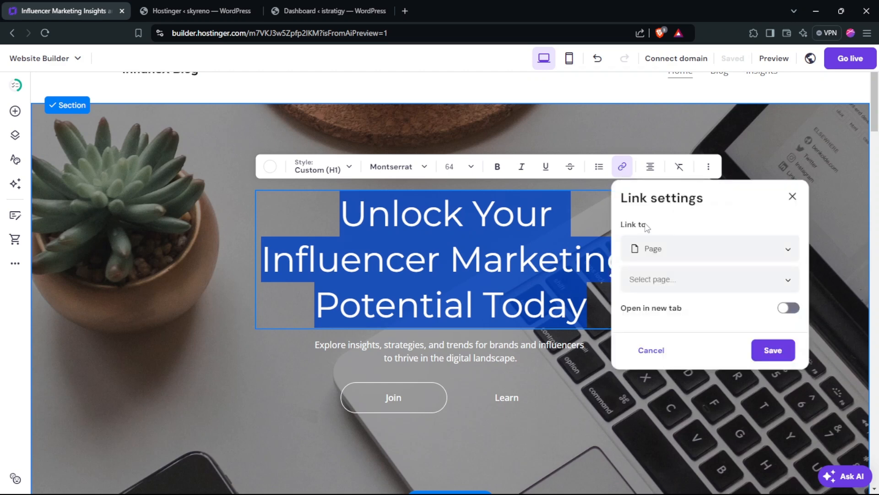
click(671, 253)
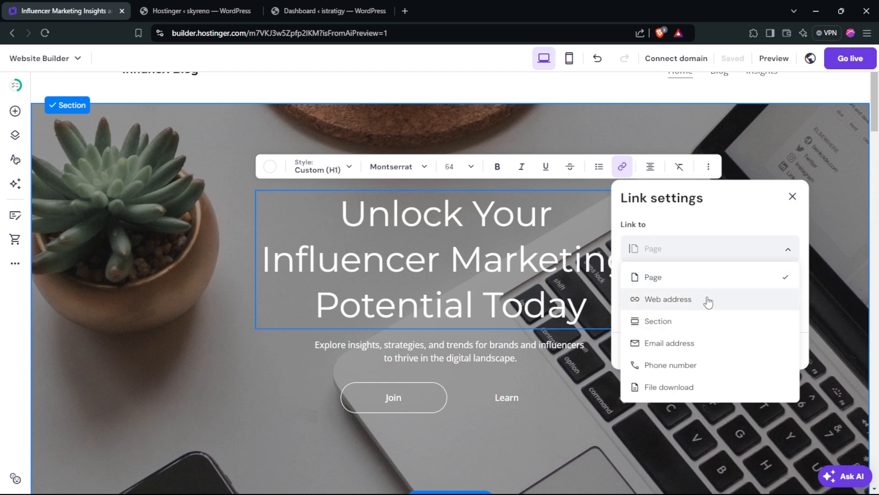
click(660, 279)
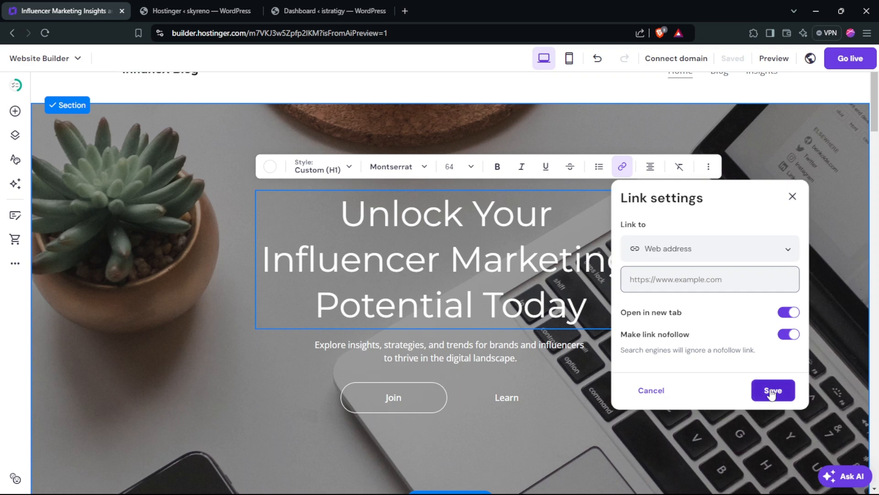
click(669, 253)
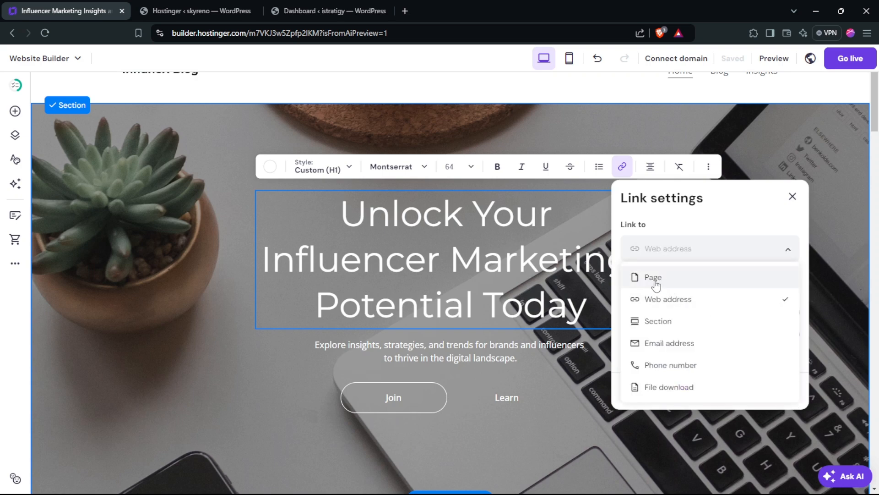
click(655, 321)
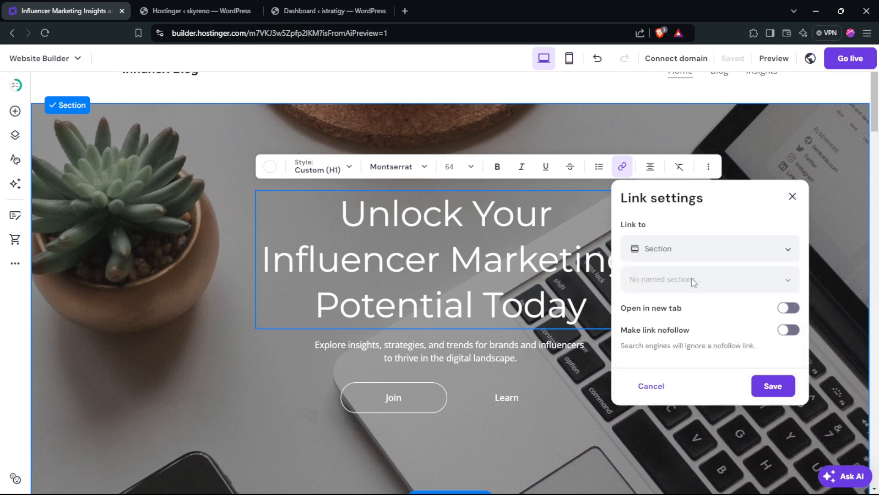
click(691, 248)
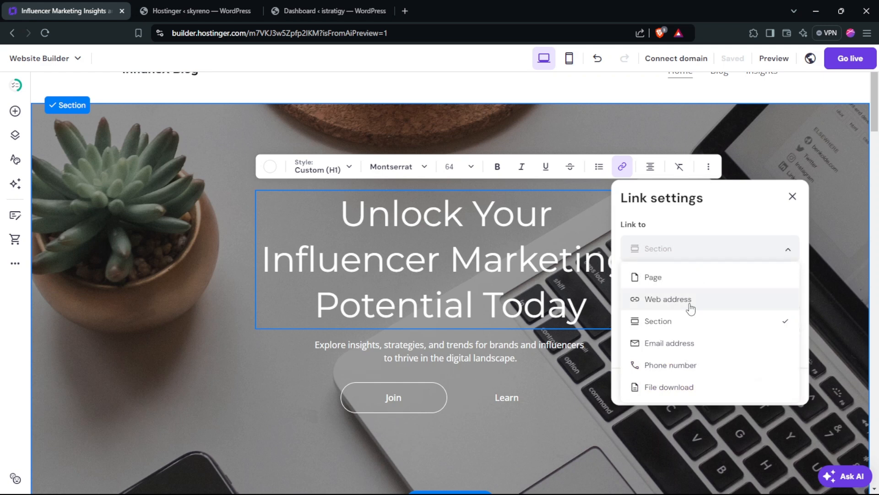
Look at the Email address and Phone number options for the hero heading's link.
click(646, 344)
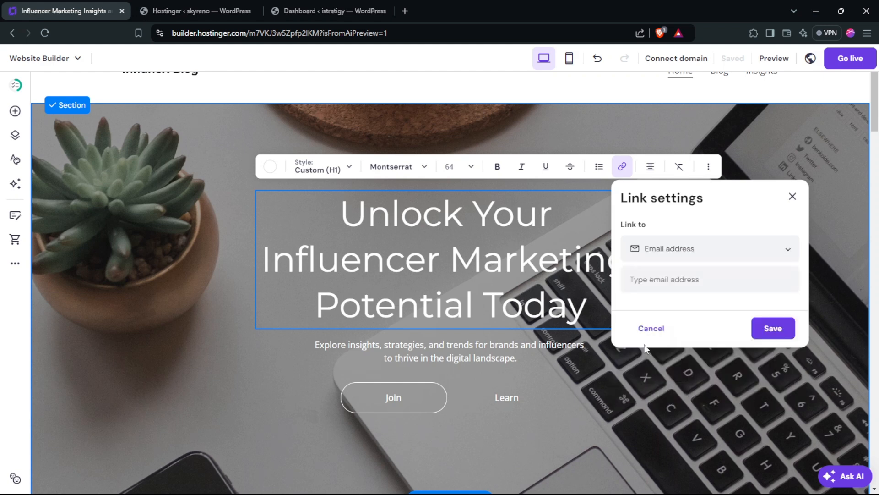
click(677, 282)
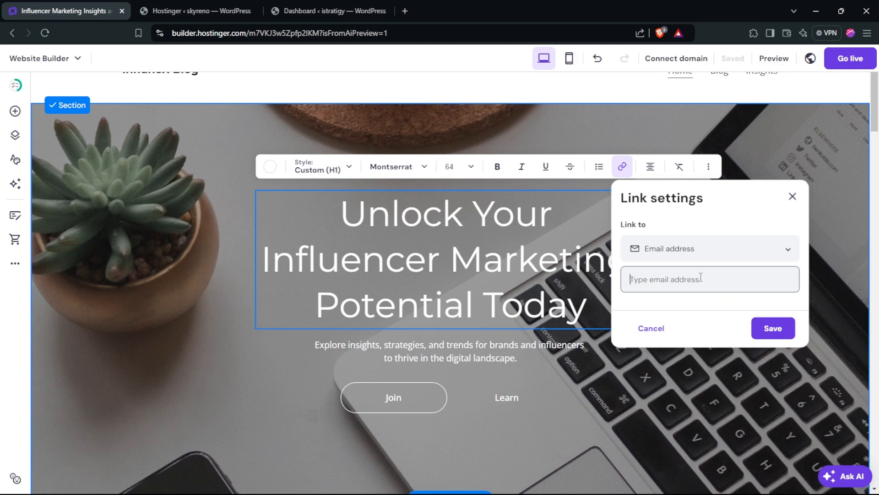
click(728, 248)
click(639, 366)
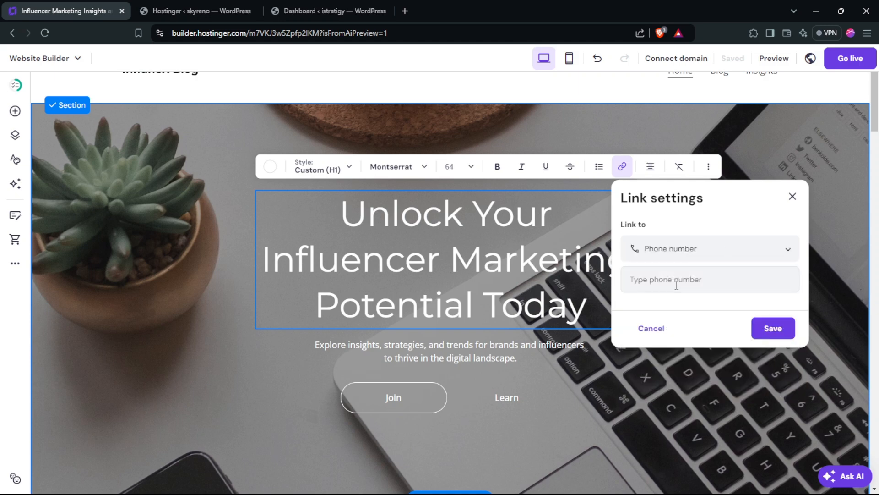
click(660, 284)
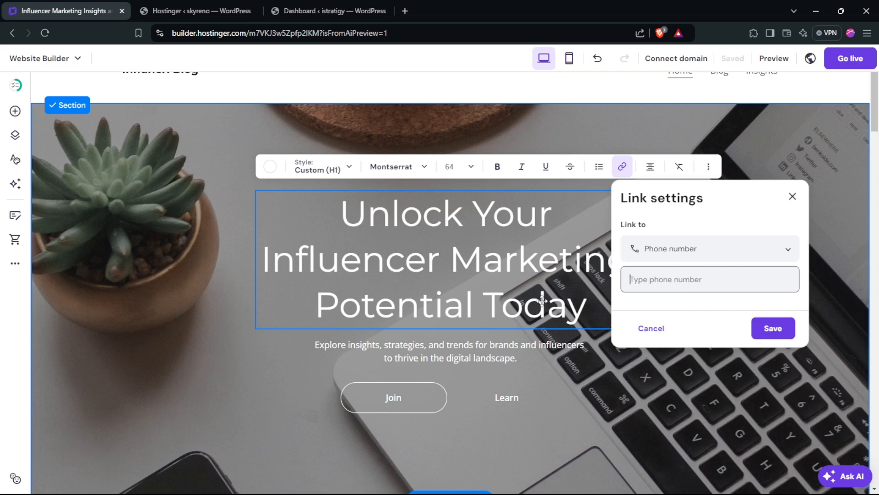
Look at the File download link option and its media library, and leave the heading's link settings without saving.
click(688, 247)
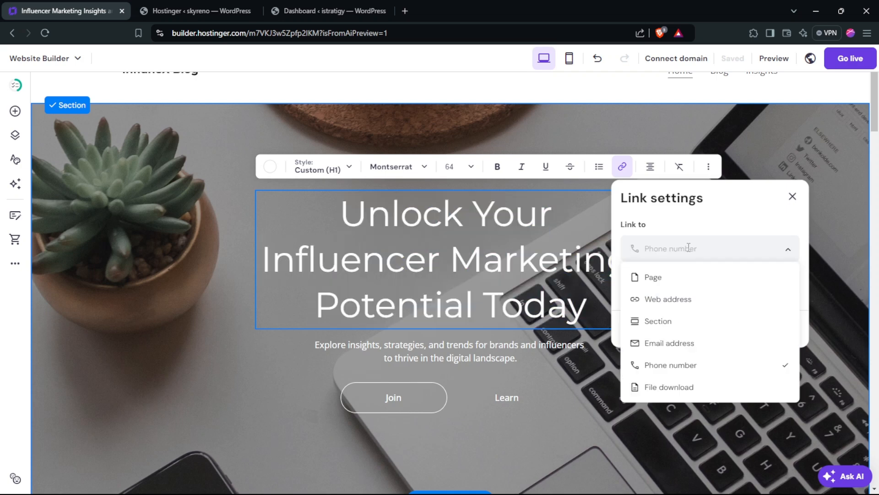
click(640, 392)
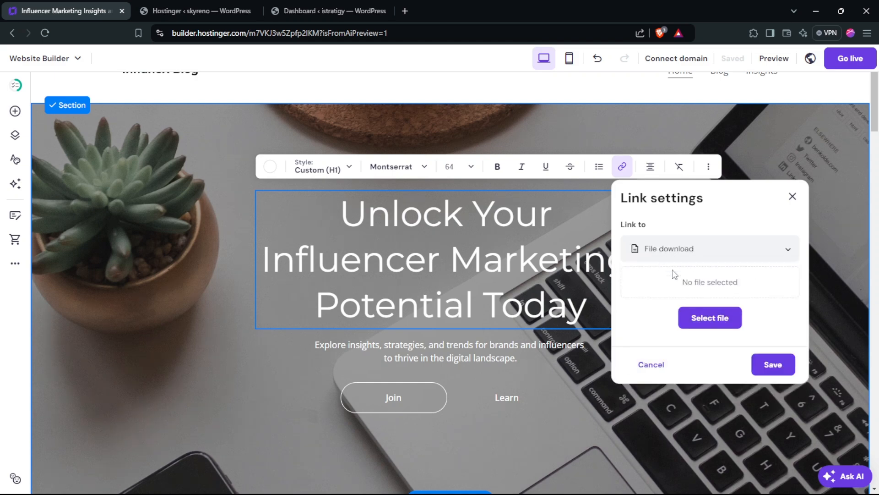
click(704, 327)
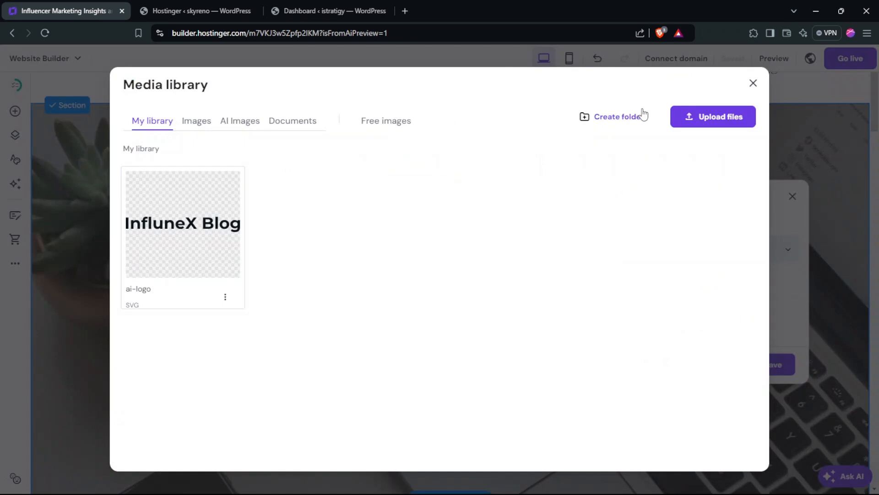
click(753, 84)
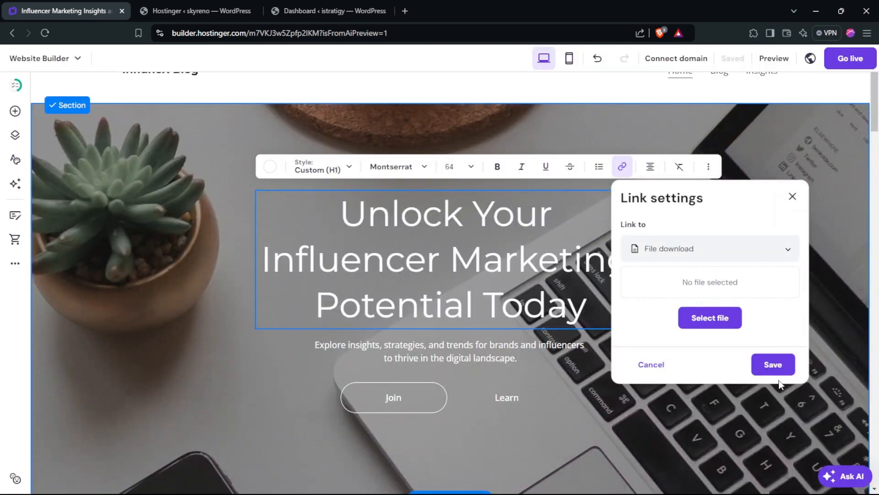
click(792, 196)
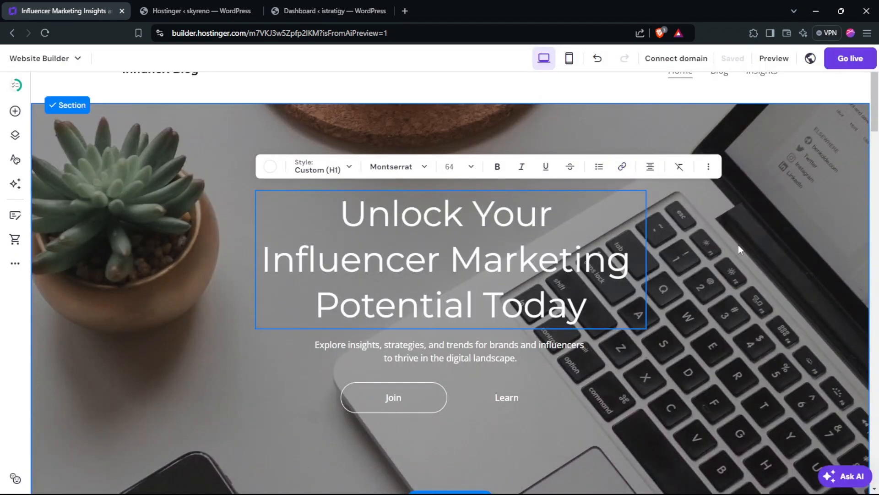
Open the hero subheading "Explore insights, strategies, and trends..." for text editing and leave it without changes.
click(649, 243)
scroll(476, 214, down, 2)
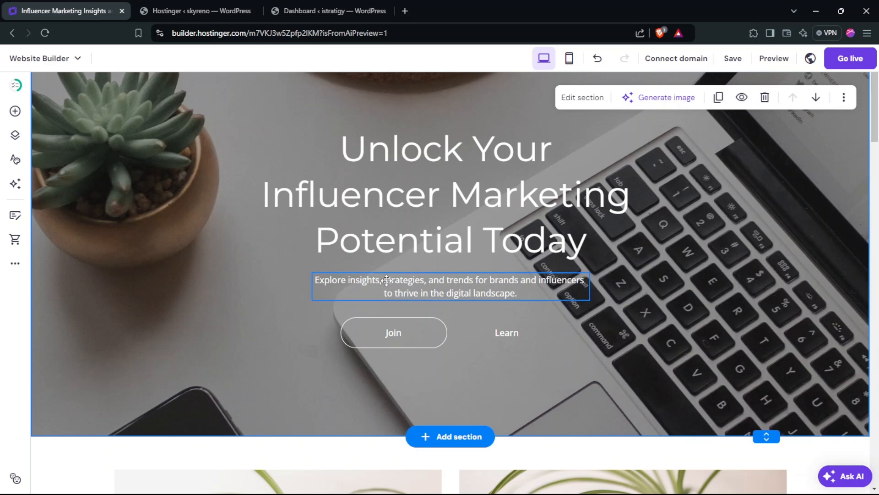
click(387, 281)
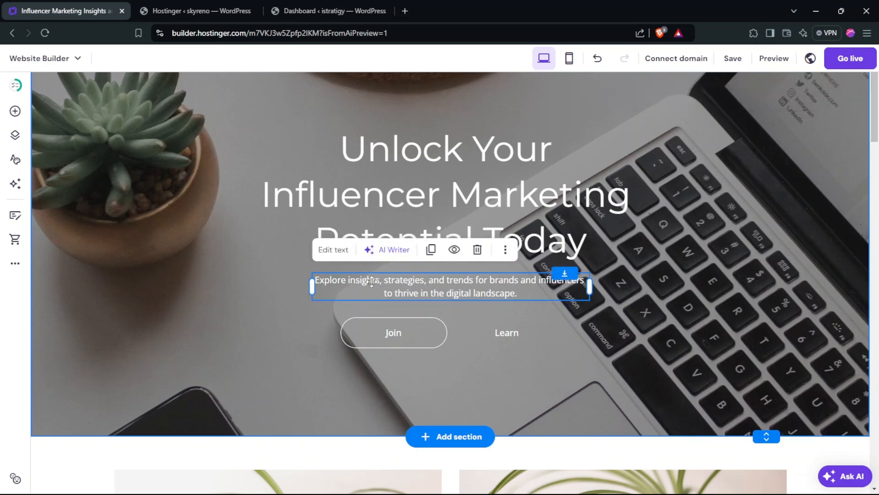
click(335, 251)
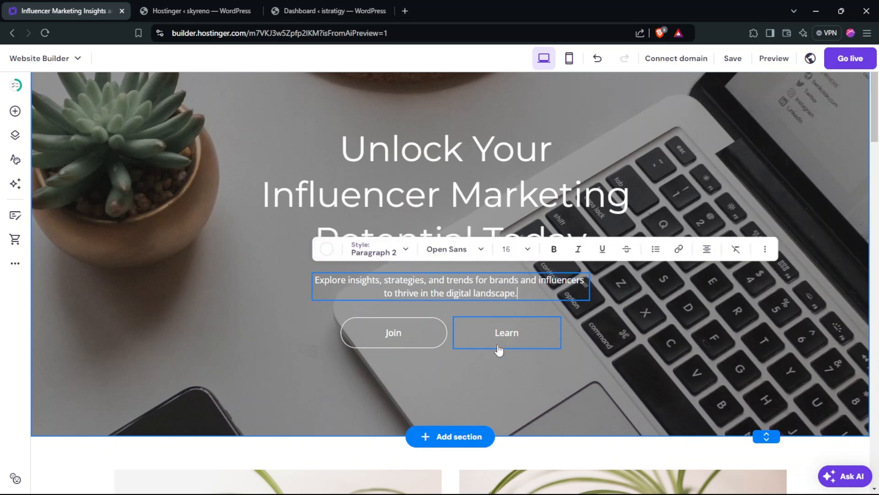
click(660, 300)
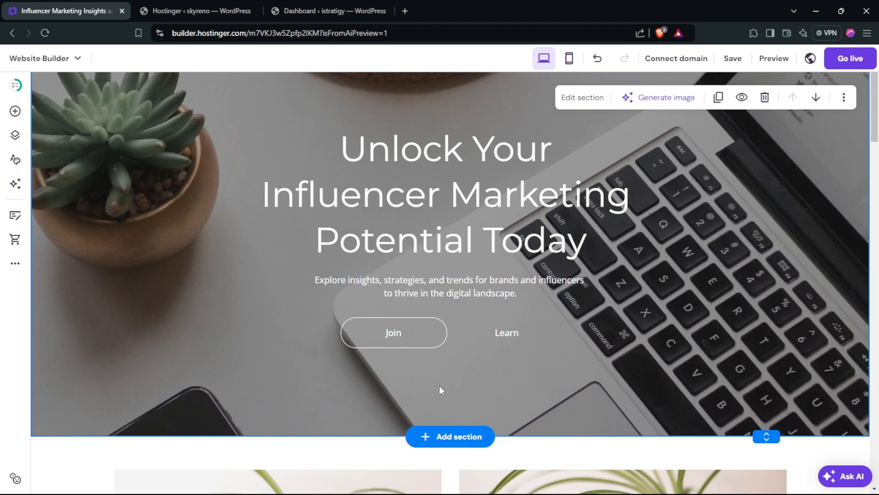
Duplicate the hero's Join button, move the copy below the original, and delete the copy.
click(393, 335)
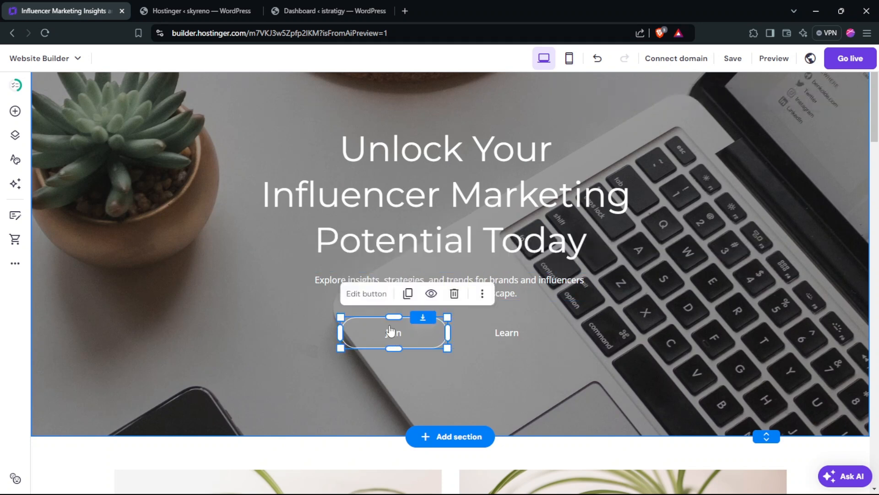
click(482, 293)
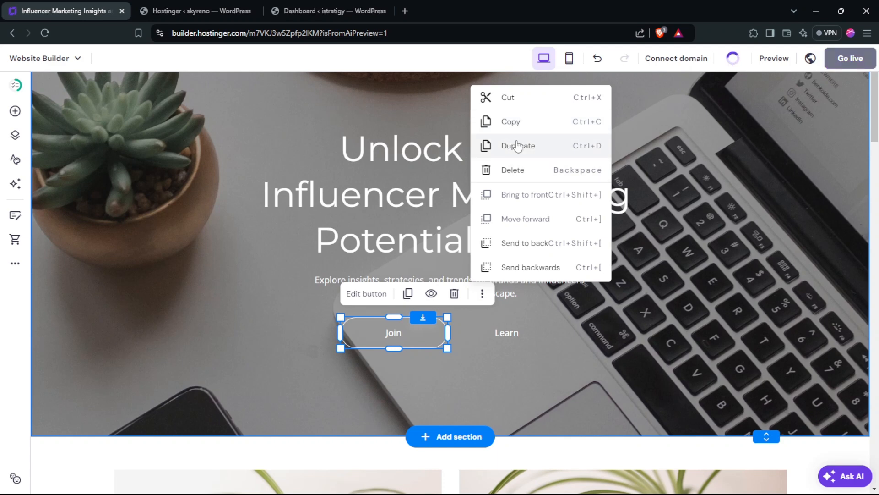
click(518, 145)
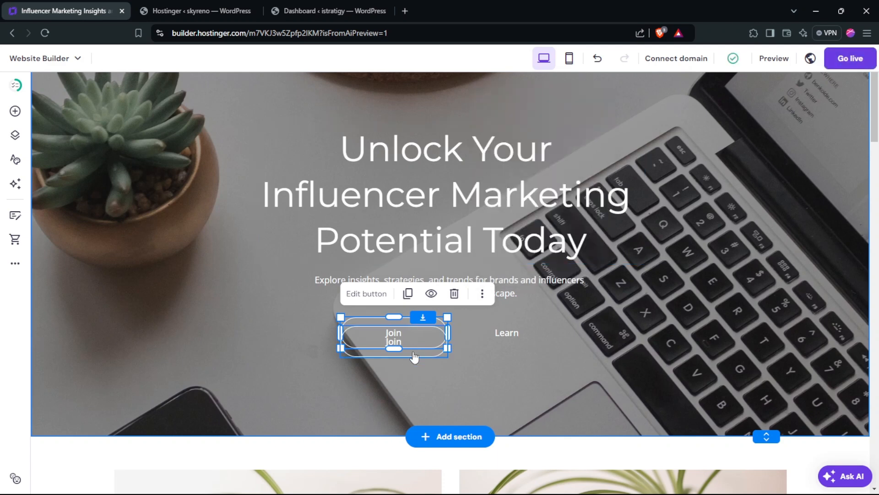
drag(422, 341, 407, 384)
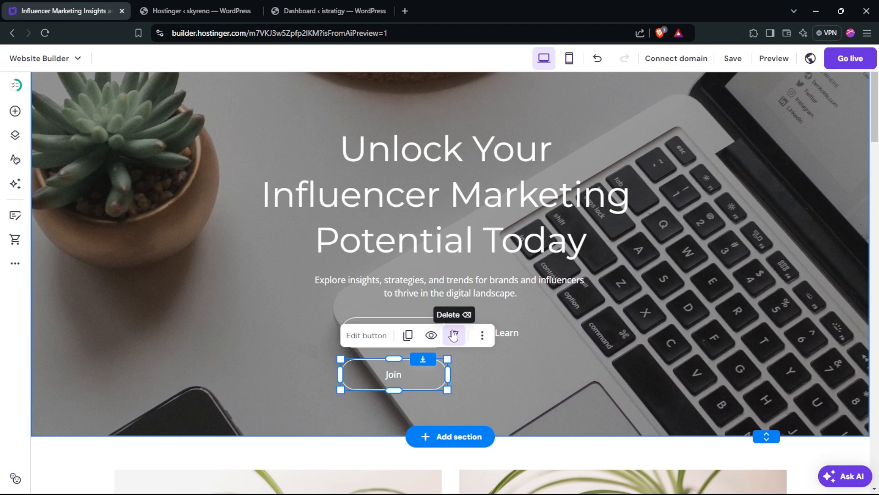
click(453, 335)
Switch the Join button's mobile and desktop visibility off and back on.
click(412, 339)
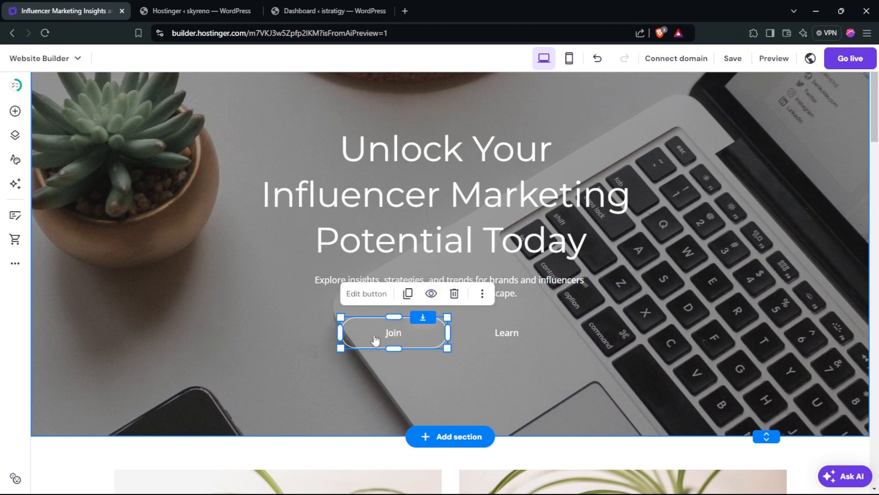
click(432, 294)
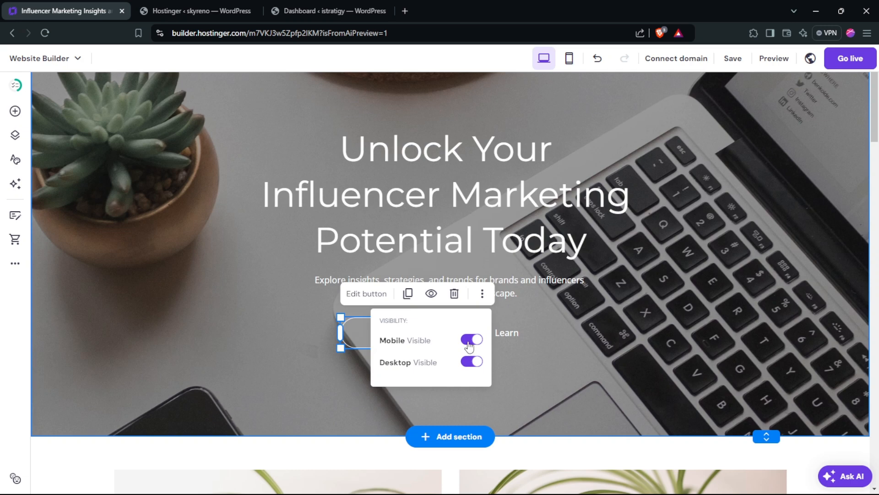
click(469, 342)
click(470, 341)
click(473, 362)
click(471, 362)
Change the Join button's text to "PDF" in its button settings.
click(356, 302)
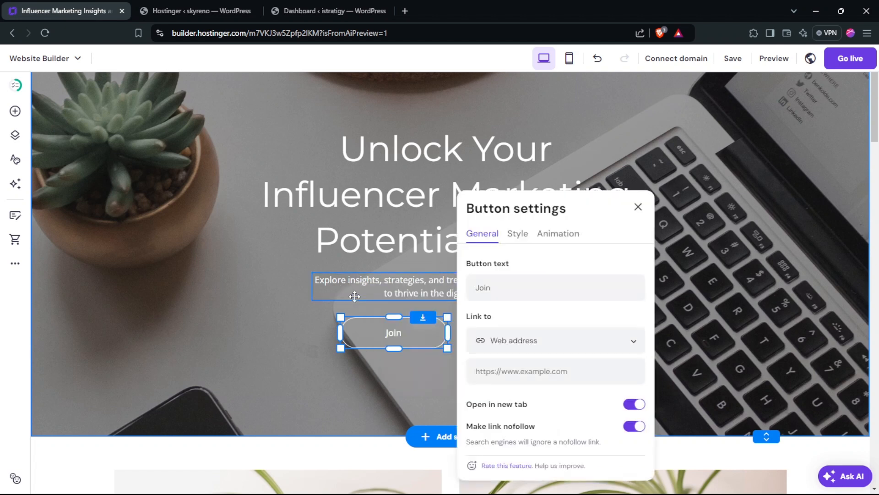
double_click(497, 290)
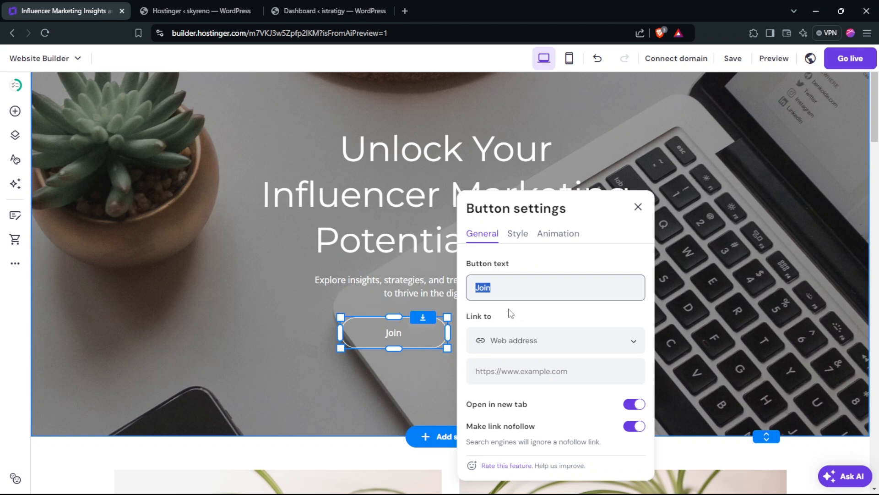
key(BackSpace)
text(PDF)
click(481, 319)
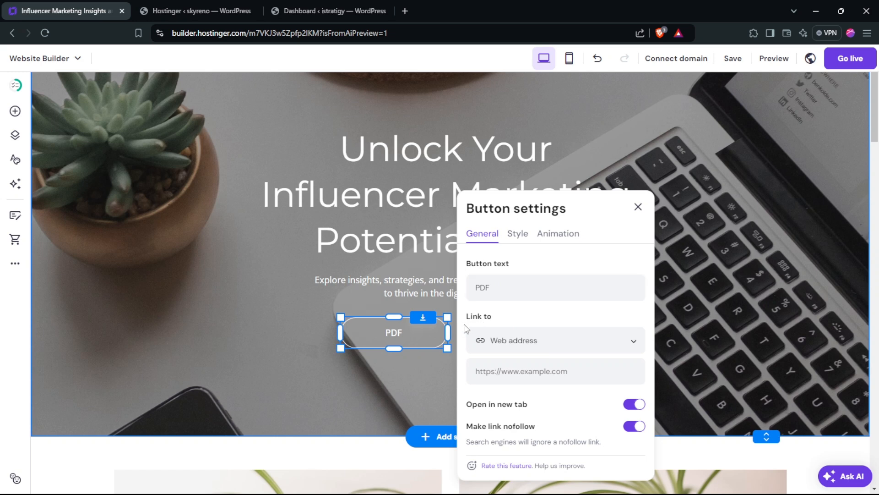
Set the PDF button to link to a file download, and view the media library without selecting a file.
click(486, 340)
click(488, 368)
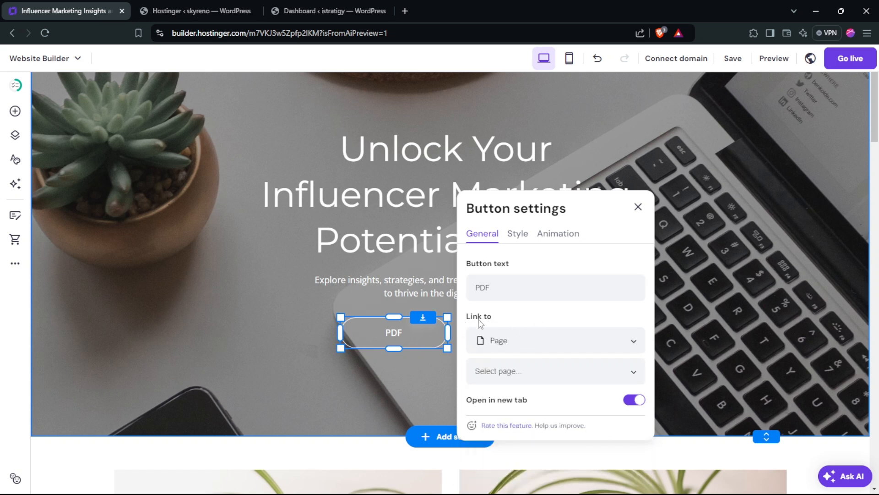
click(523, 342)
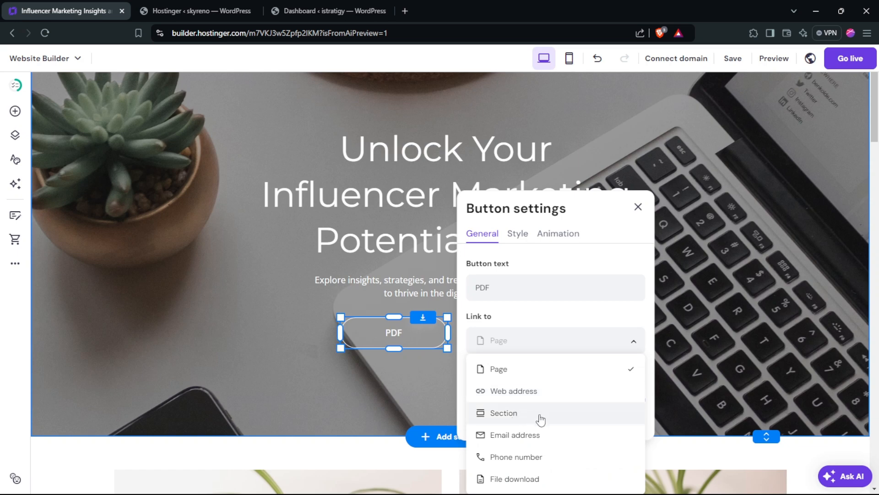
click(521, 479)
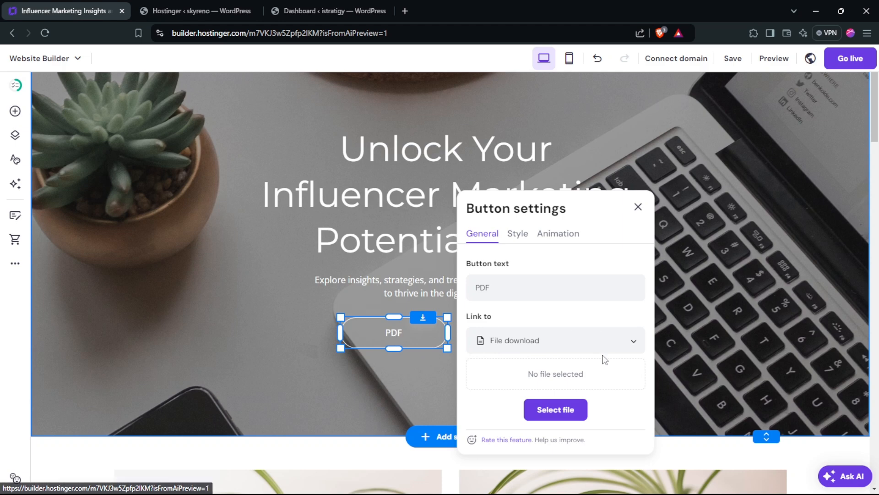
click(553, 412)
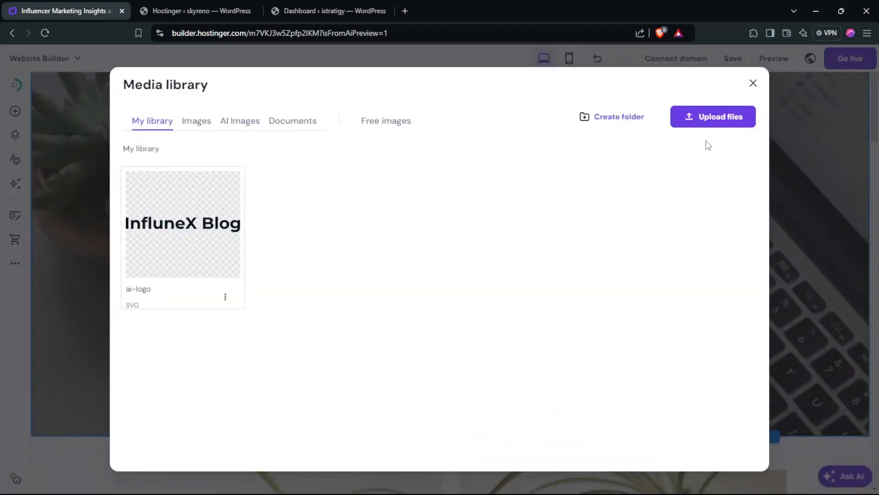
click(756, 83)
Set the PDF button's normal-state fill color to the dark blue website color #1e3a5f.
click(520, 236)
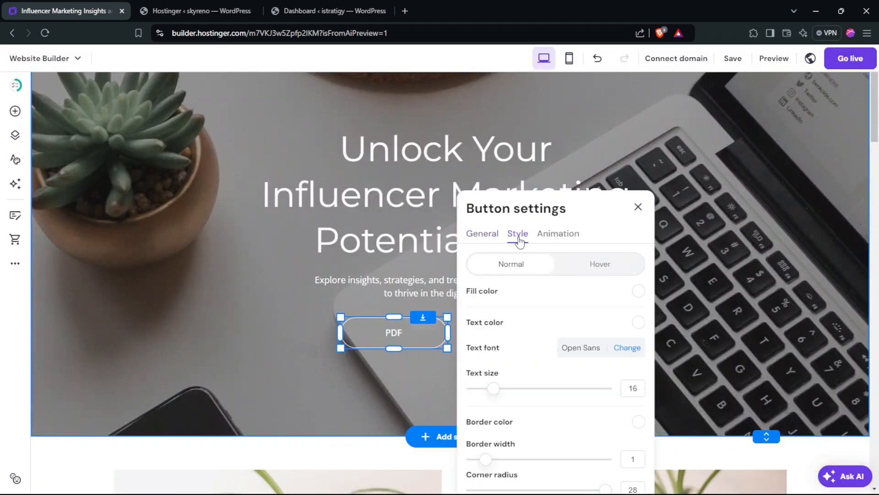
click(482, 238)
click(517, 238)
click(639, 293)
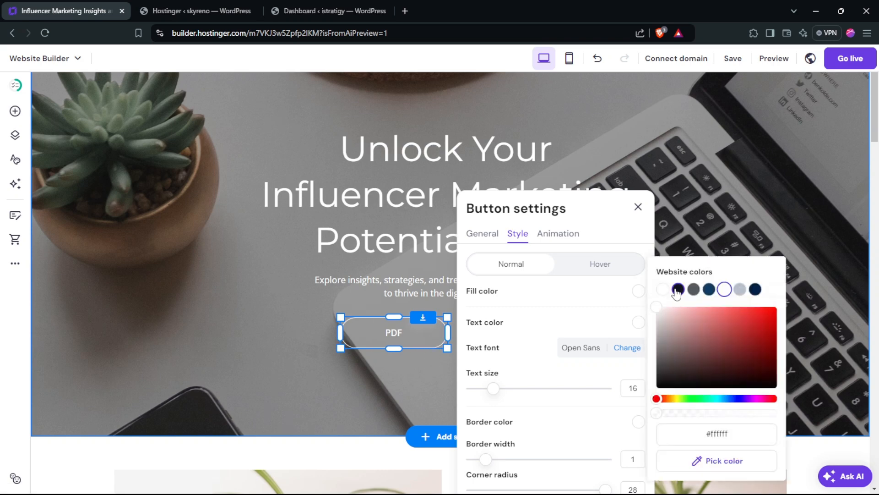
click(709, 290)
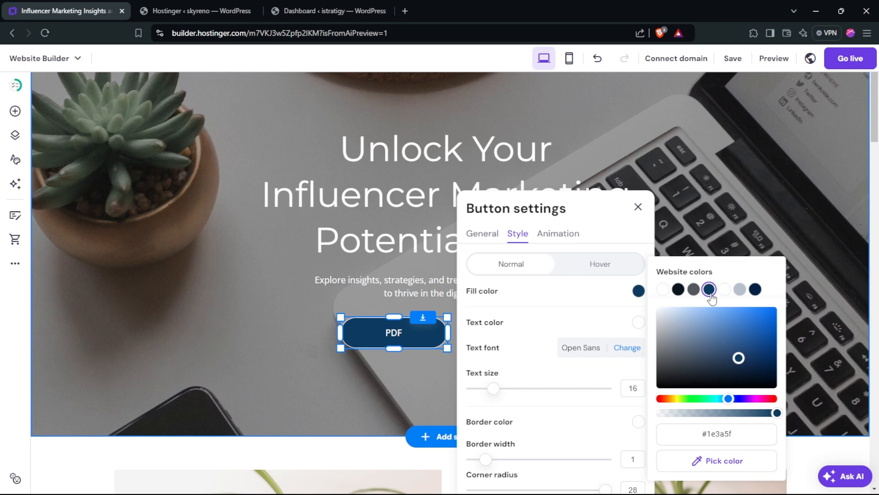
Try several website colors for the PDF button's normal-state fill and settle on light gray #b8c0cc.
click(679, 290)
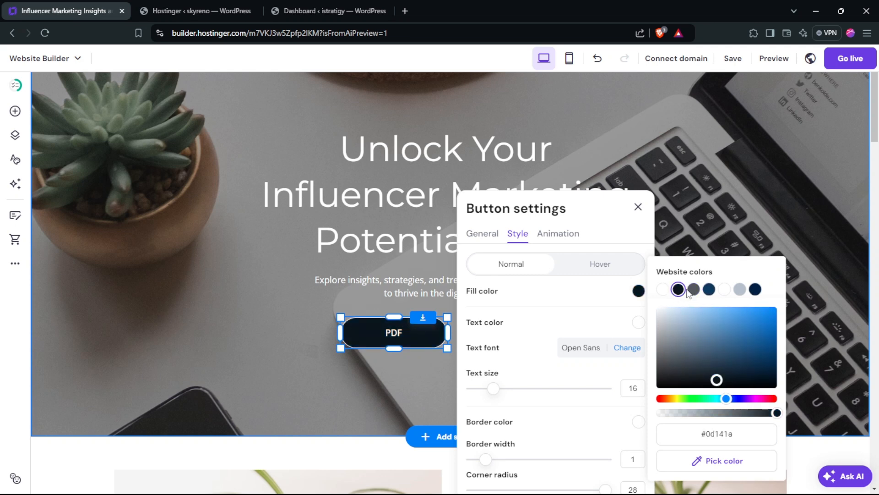
click(694, 290)
click(709, 290)
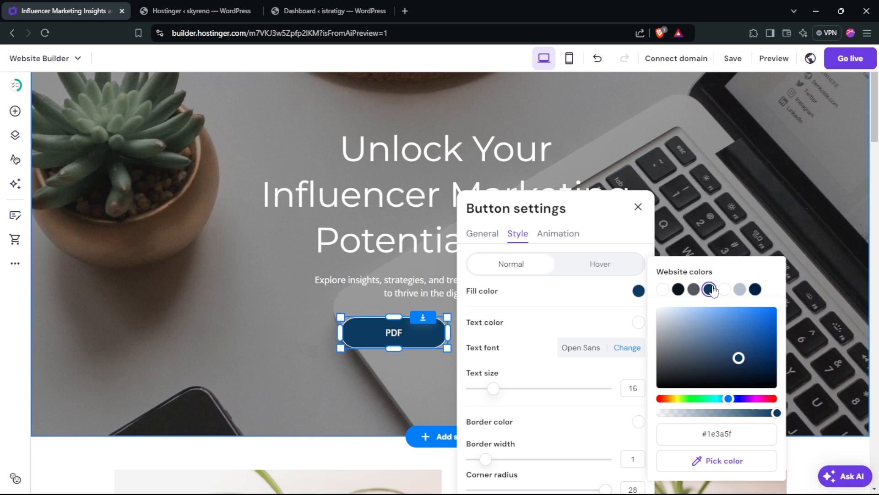
click(755, 289)
click(739, 290)
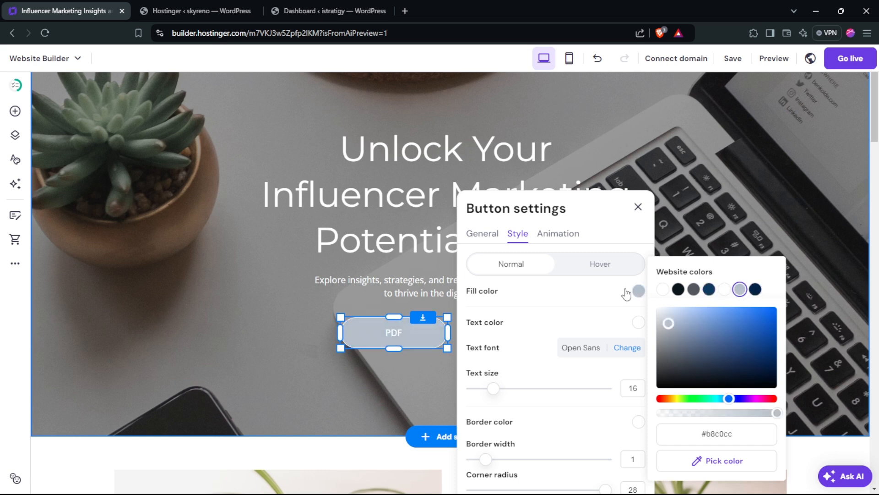
Set the PDF button's text color to the dark gray website color #56585e.
click(634, 324)
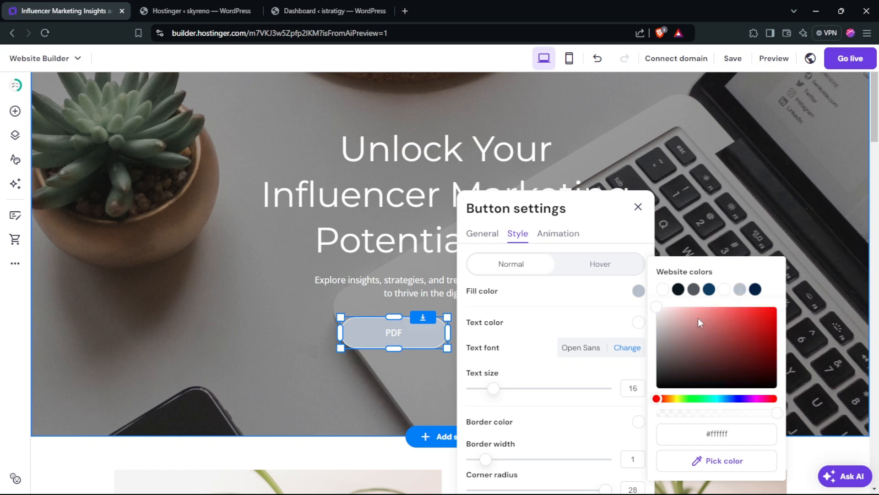
click(678, 289)
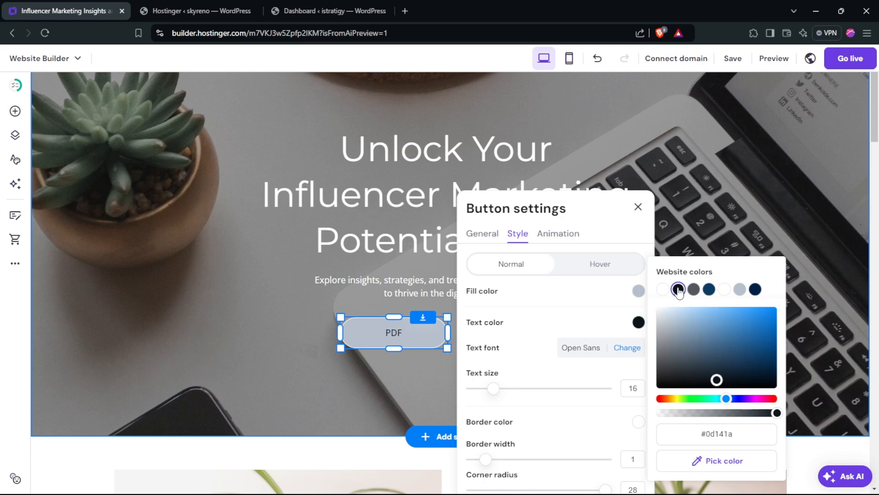
click(710, 290)
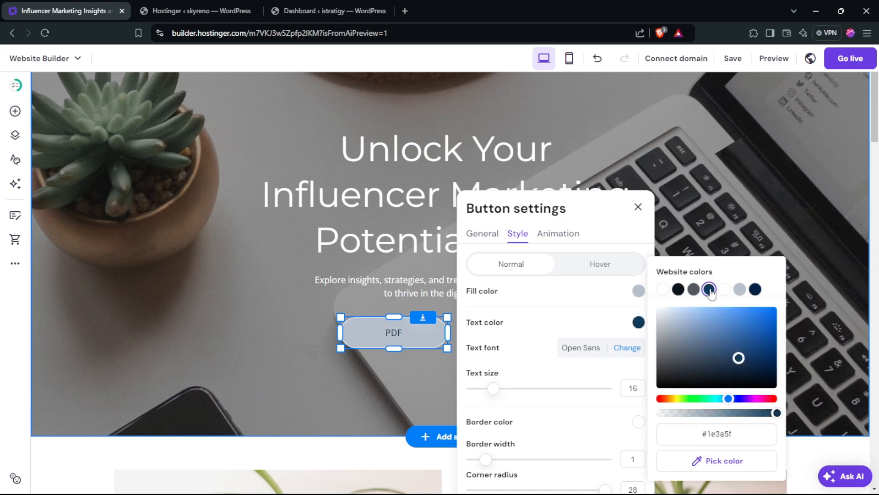
click(694, 289)
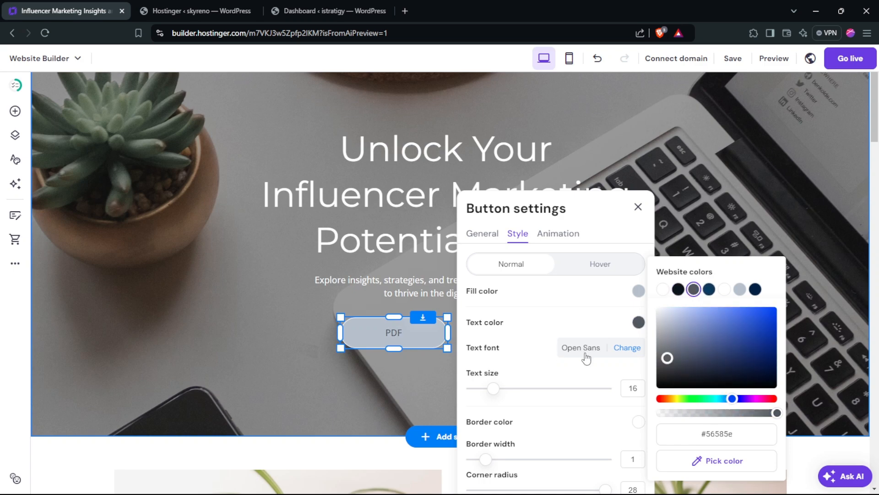
Change the PDF button's text font to Poppins Medium and set its text size to 19.
click(634, 349)
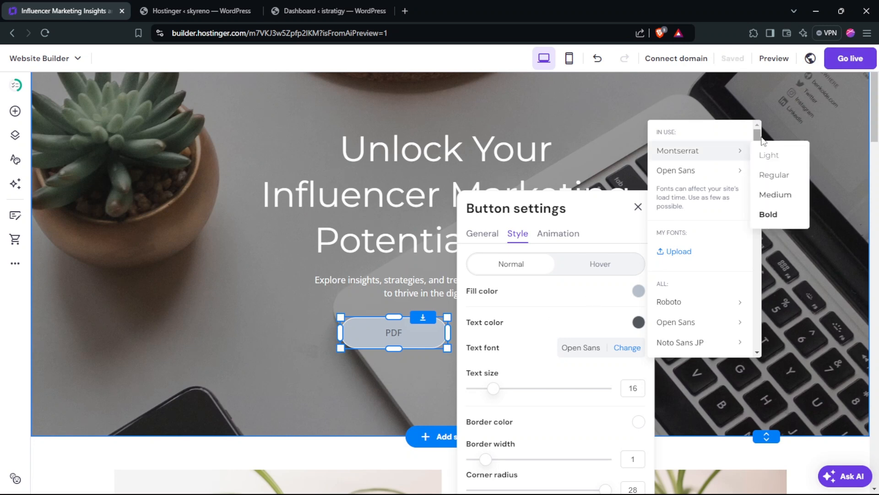
drag(757, 136, 768, 190)
mouse_move(767, 196)
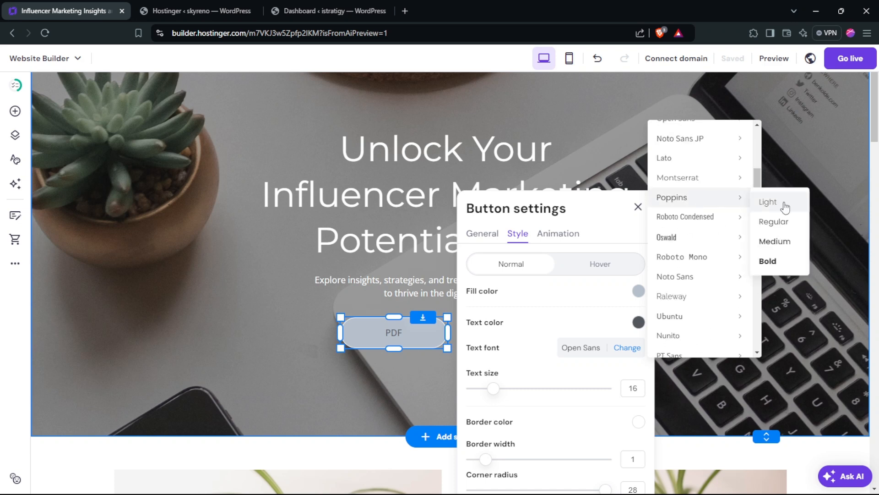
click(774, 243)
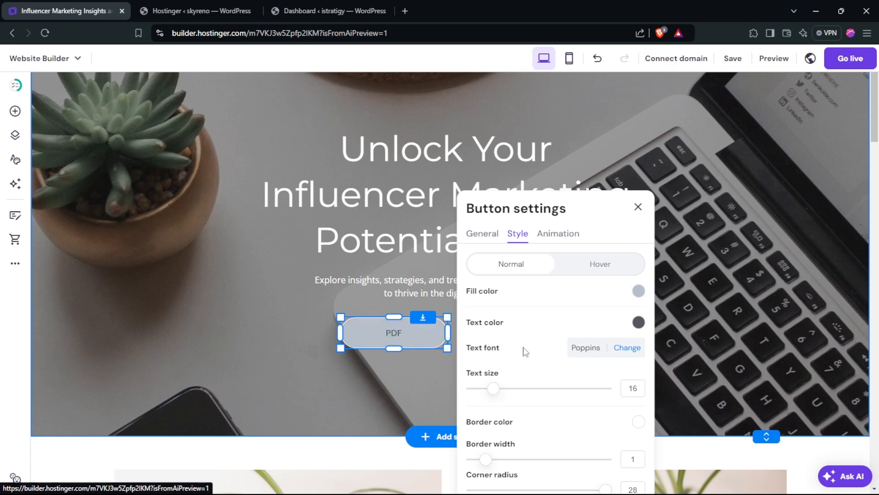
mouse_move(491, 389)
mouse_down()
mouse_move(531, 389)
mouse_move(486, 388)
mouse_move(515, 389)
mouse_move(504, 389)
mouse_up()
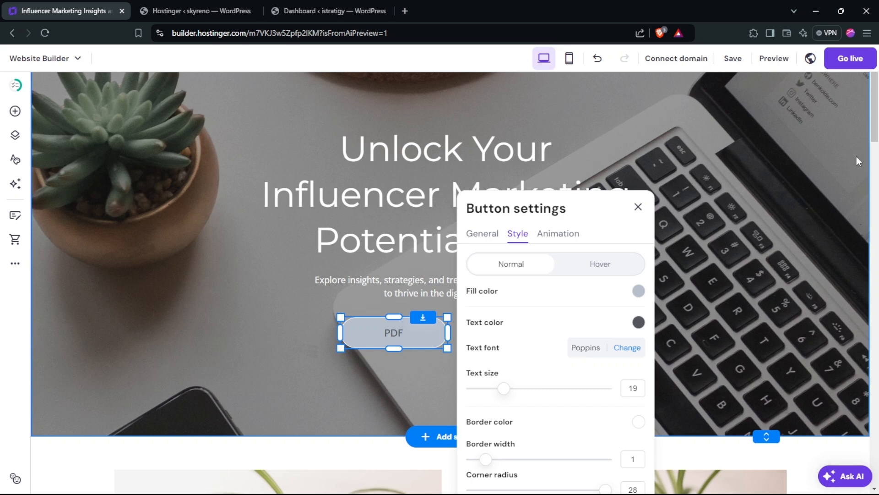
Try bright green #12ff26 as the PDF button's border color, and set it back to white #ffffff.
scroll(806, 170, down, 3)
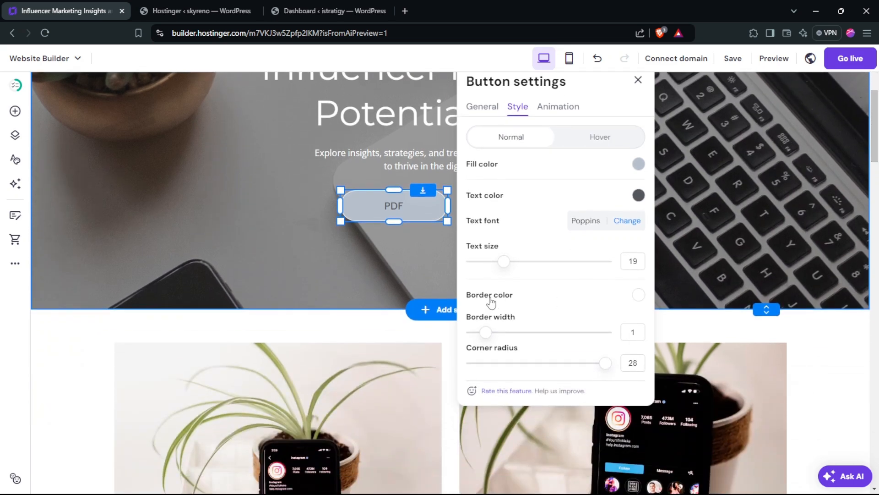
click(637, 296)
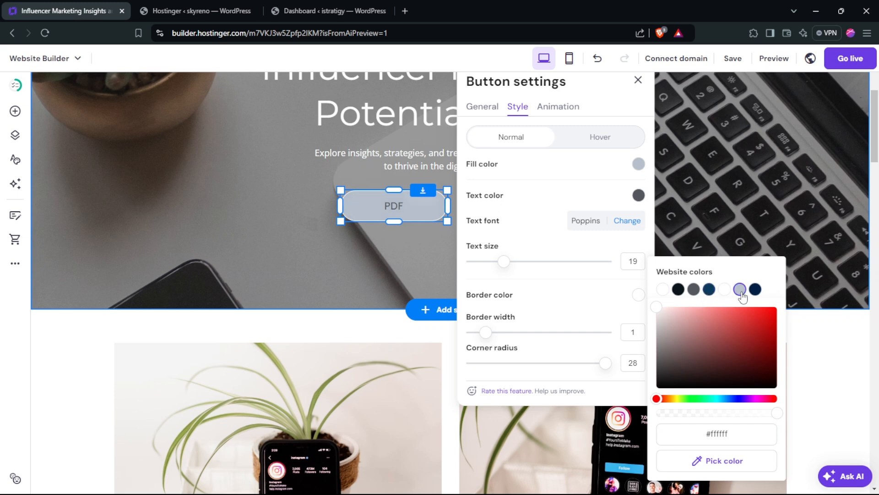
click(710, 293)
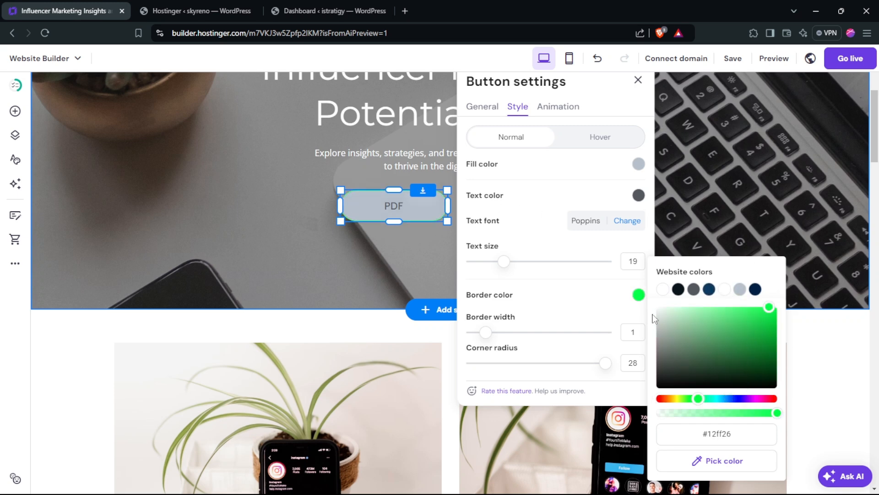
click(663, 289)
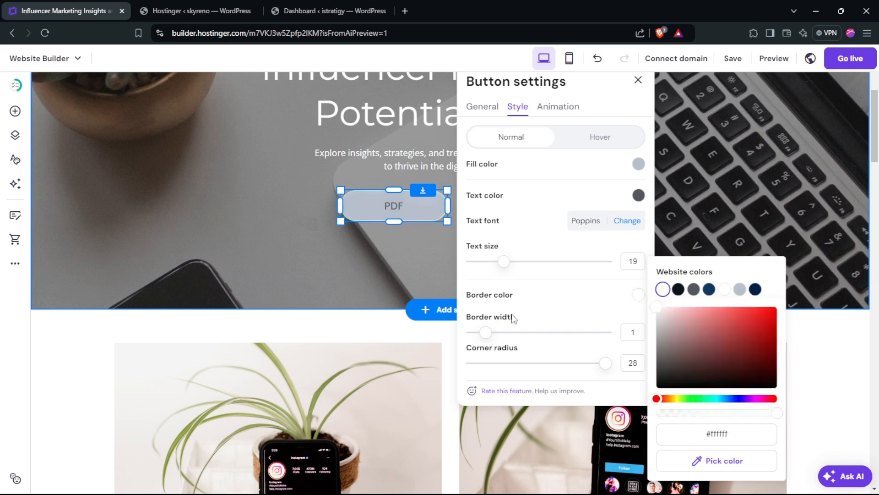
Set the PDF button's border width to 3 and its corner radius to 24.
mouse_move(526, 331)
mouse_down()
mouse_move(482, 334)
mouse_move(534, 334)
mouse_move(497, 337)
mouse_move(526, 334)
mouse_up()
click(498, 333)
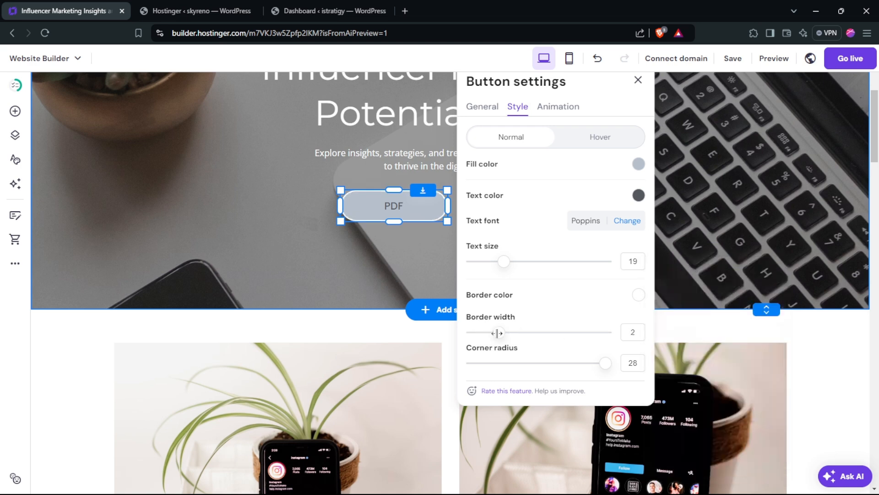
mouse_move(599, 365)
mouse_down()
mouse_move(574, 372)
mouse_move(585, 362)
mouse_up()
click(513, 332)
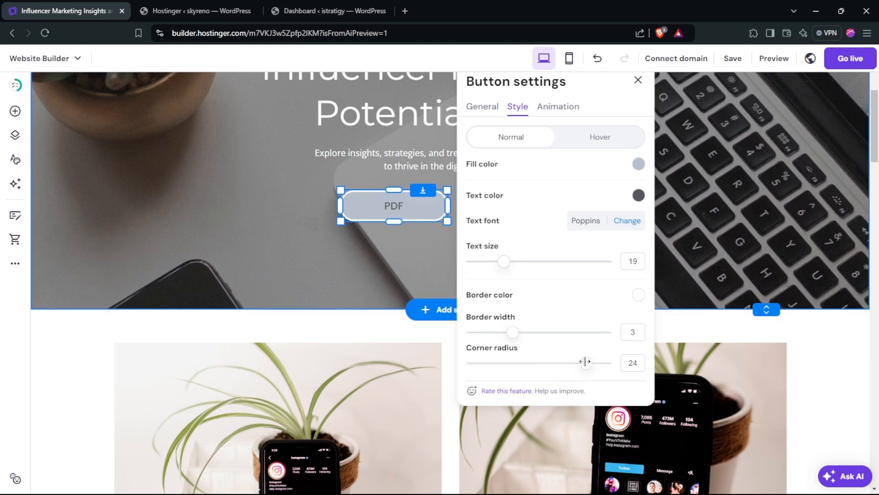
Try the Scale and Fade animations on the PDF button, then choose No animation and close its settings.
click(559, 109)
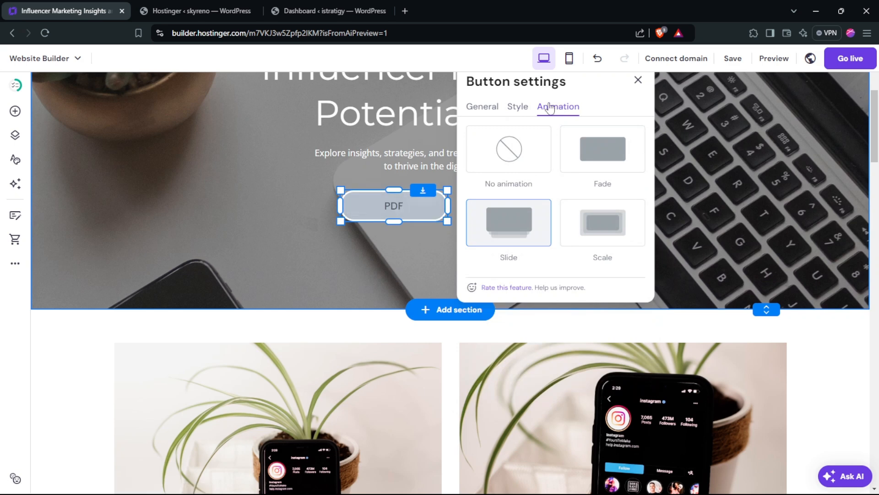
click(602, 216)
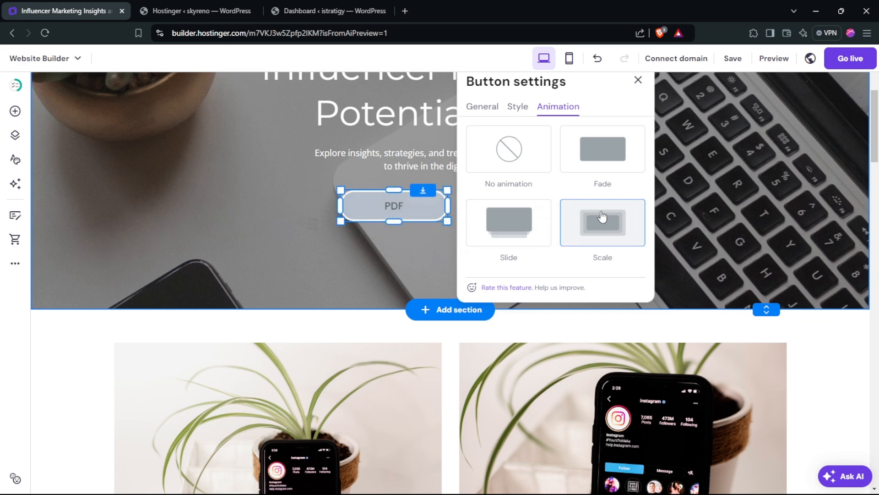
click(604, 167)
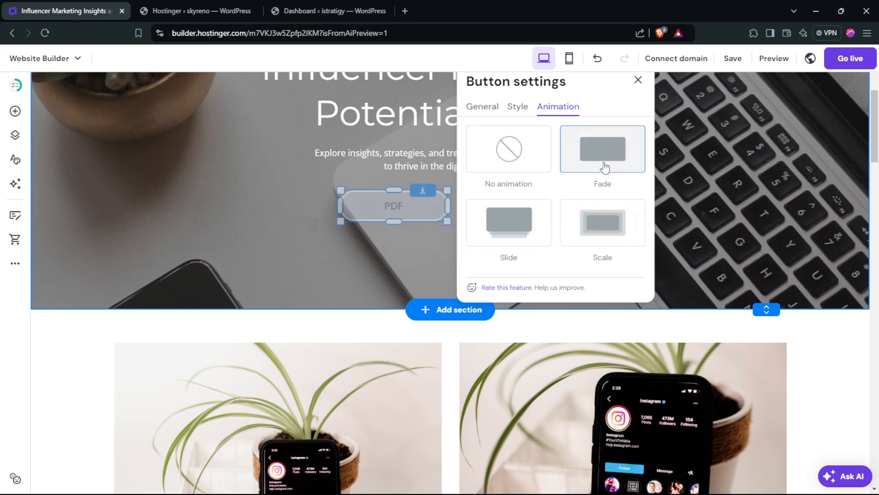
click(476, 141)
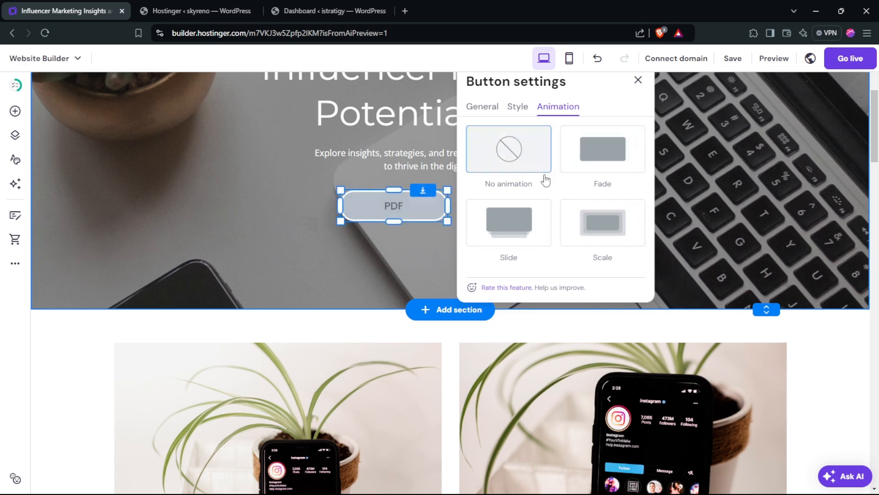
click(482, 108)
click(638, 80)
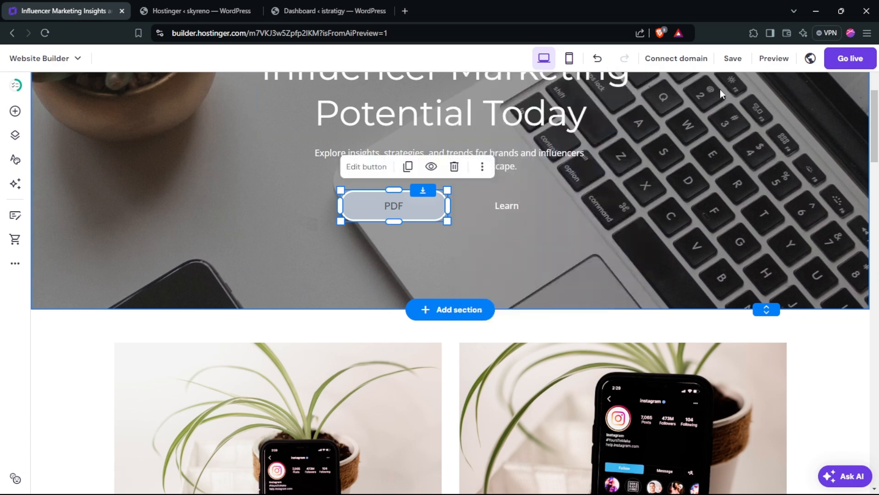
Open the hero section's settings and switch its background from an image to a color.
drag(875, 129, 875, 87)
scroll(74, 143, up, 2)
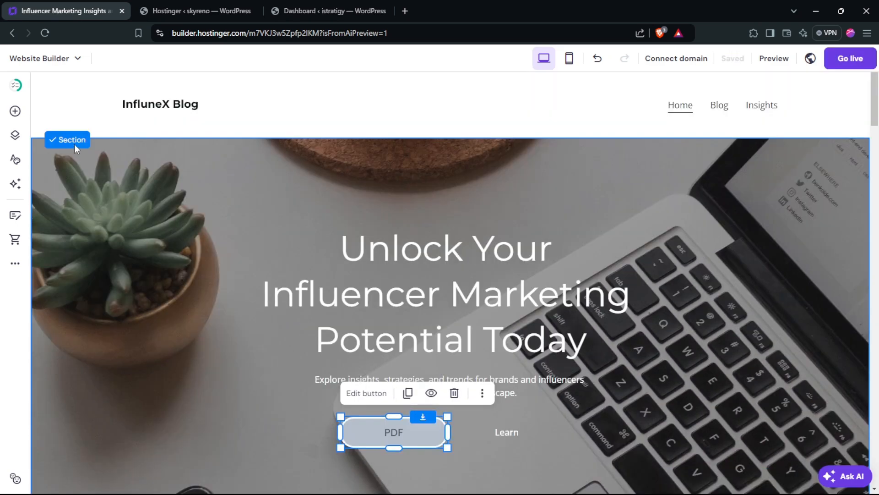
click(73, 142)
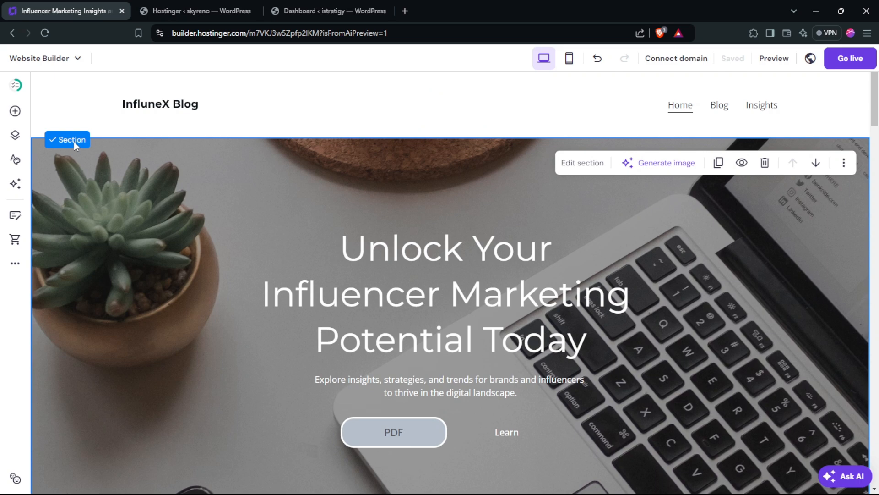
click(579, 163)
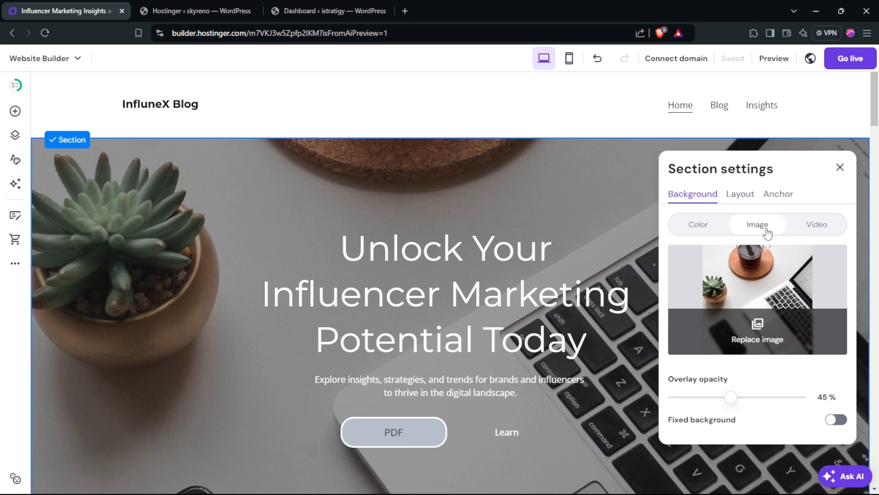
click(705, 236)
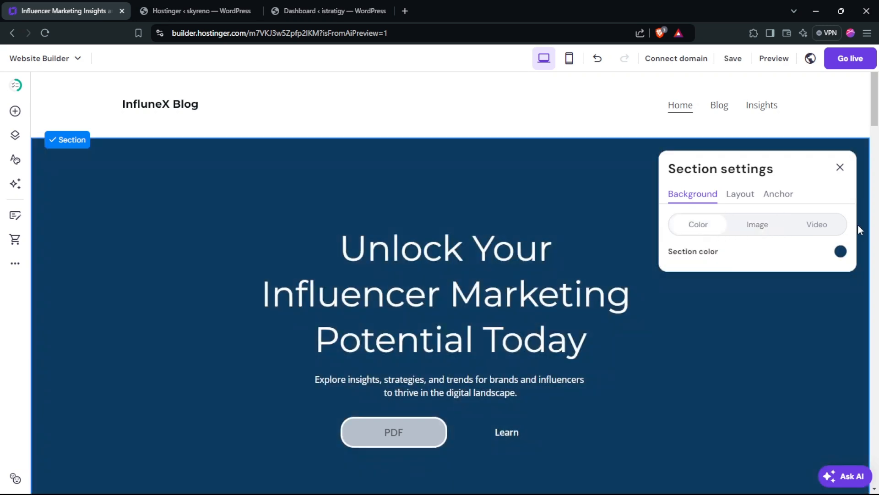
Set the hero section's solid background color to green #368c4a.
scroll(846, 206, down, 1)
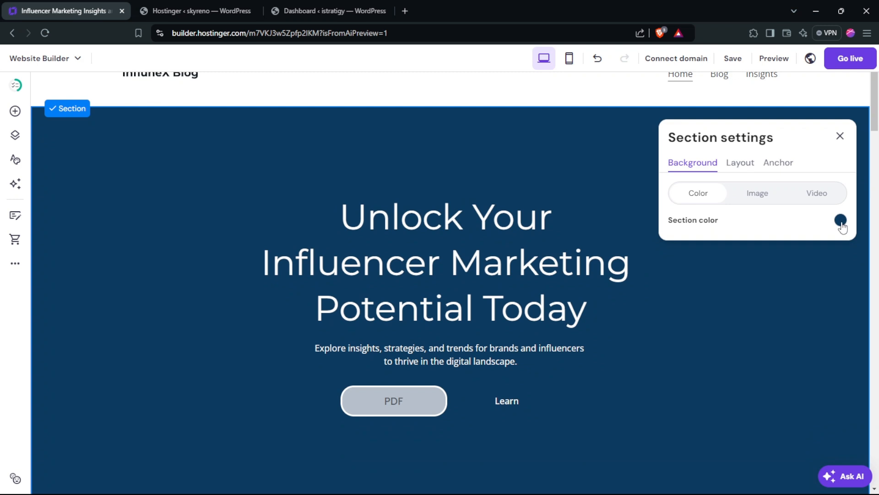
click(841, 220)
click(558, 150)
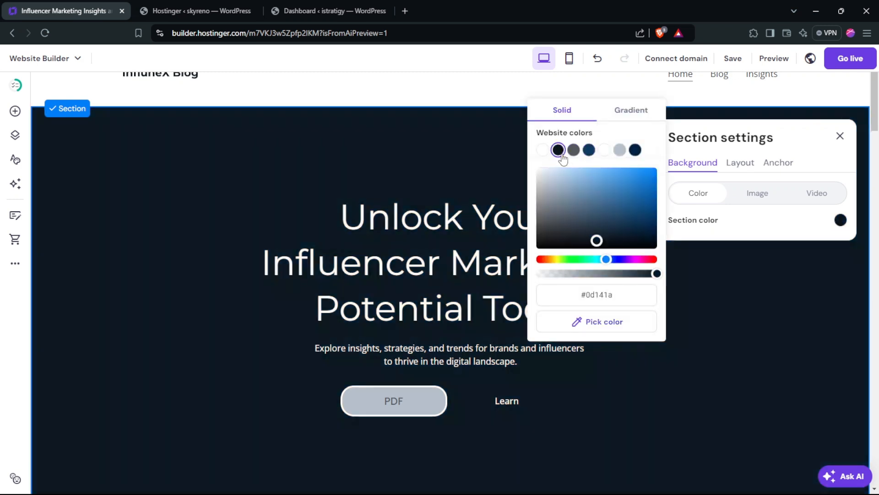
click(581, 258)
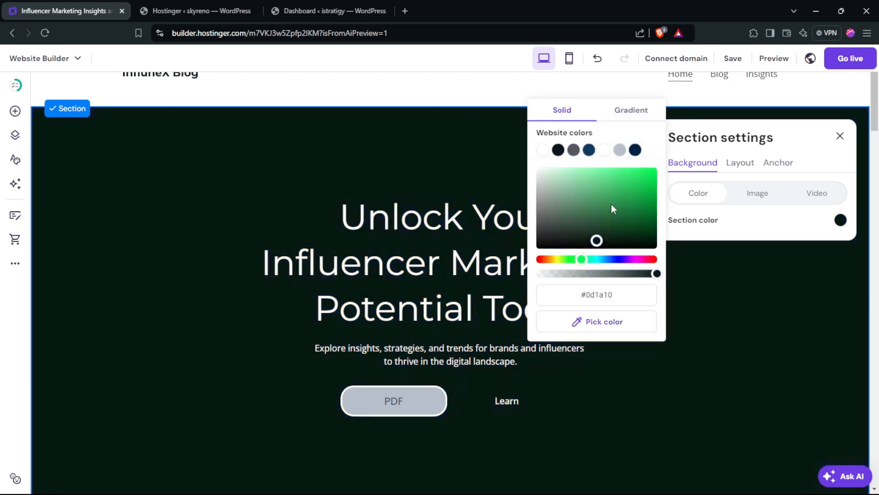
click(610, 204)
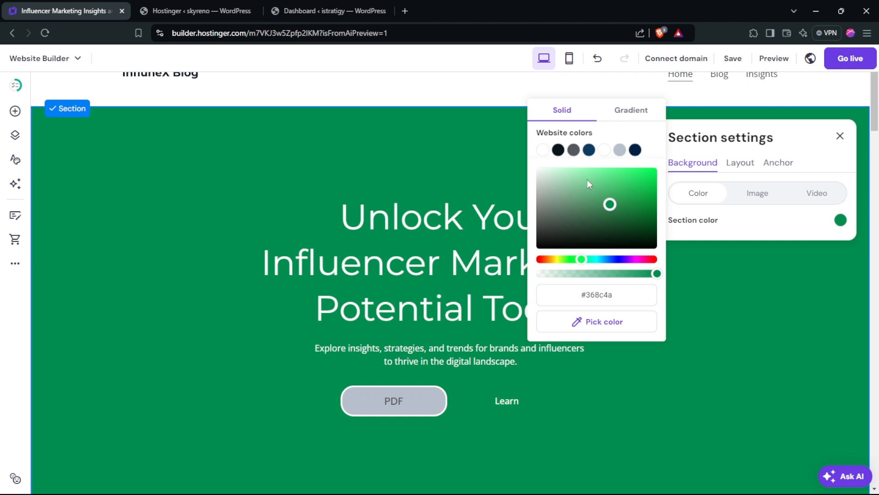
Switch the hero section's background color to a gradient and change its second color to a medium blue.
click(625, 111)
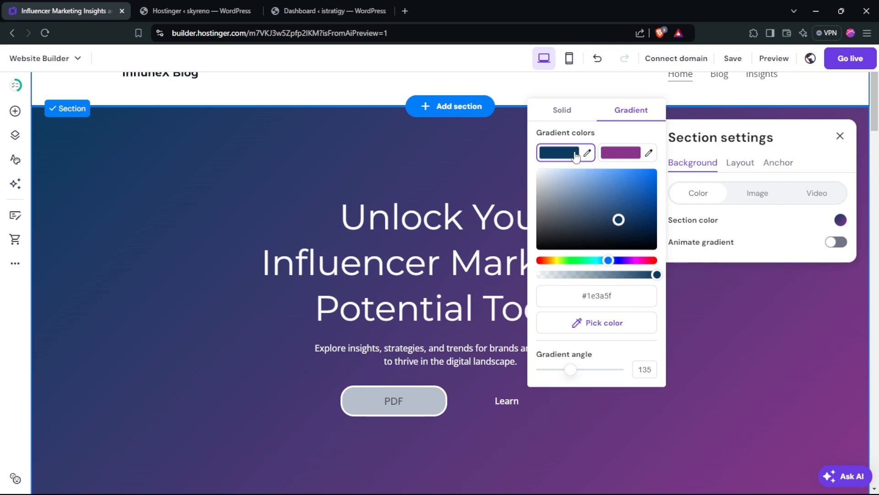
click(621, 152)
click(607, 260)
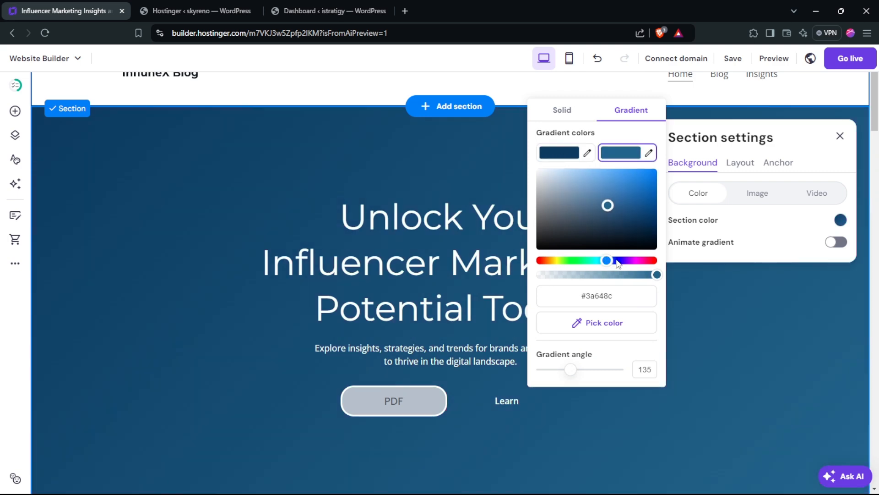
click(613, 261)
Set the first color of the hero section's background gradient to dark gray #333b45.
click(568, 153)
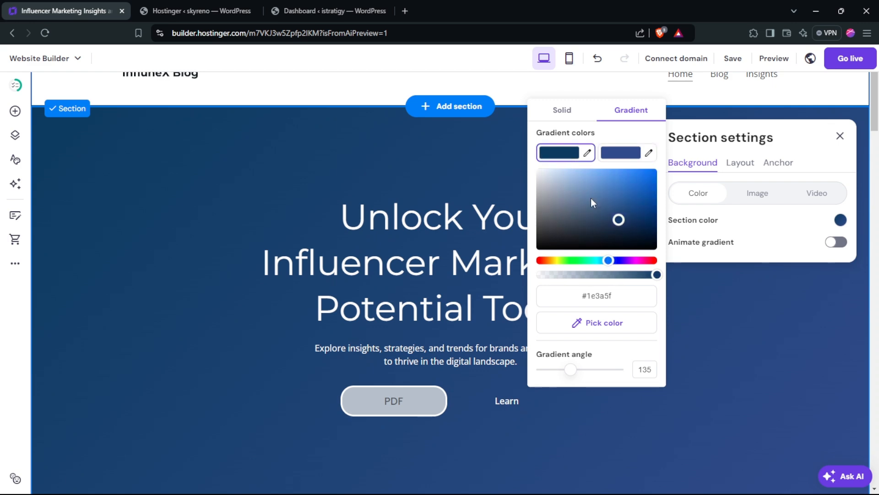
drag(581, 190, 569, 204)
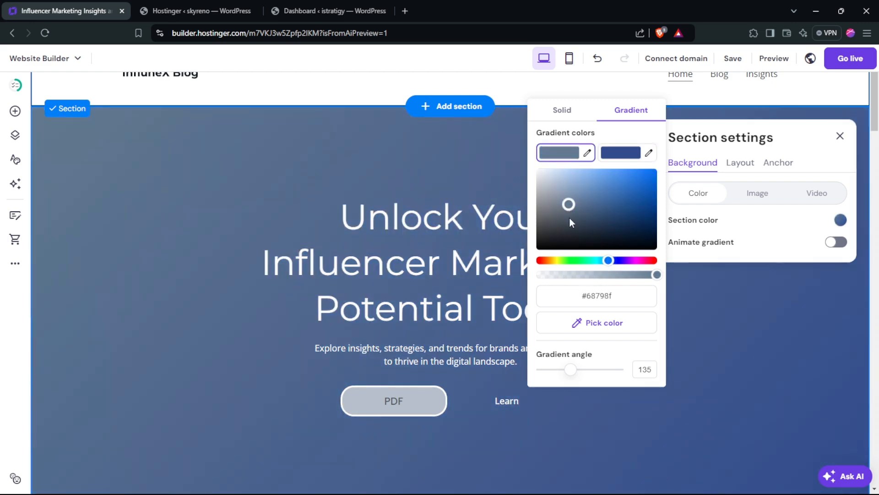
click(568, 229)
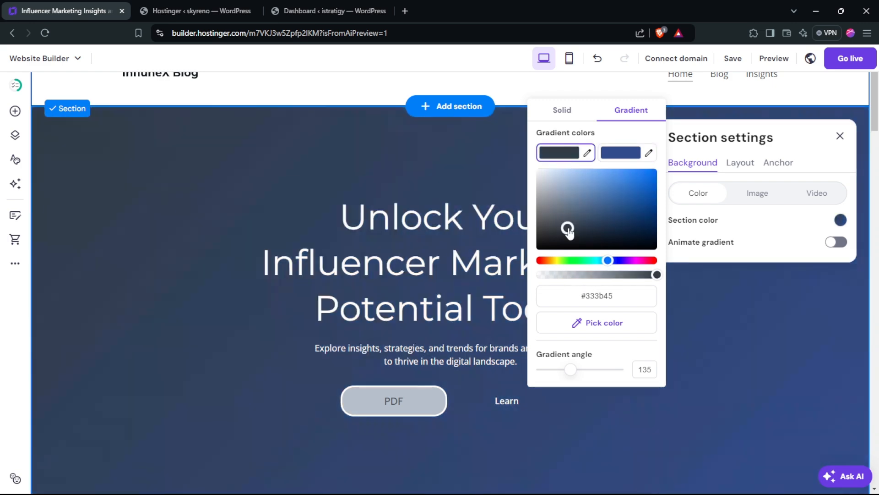
Set the first color of the hero section's background gradient to medium blue #415f85 and close the section settings.
click(597, 207)
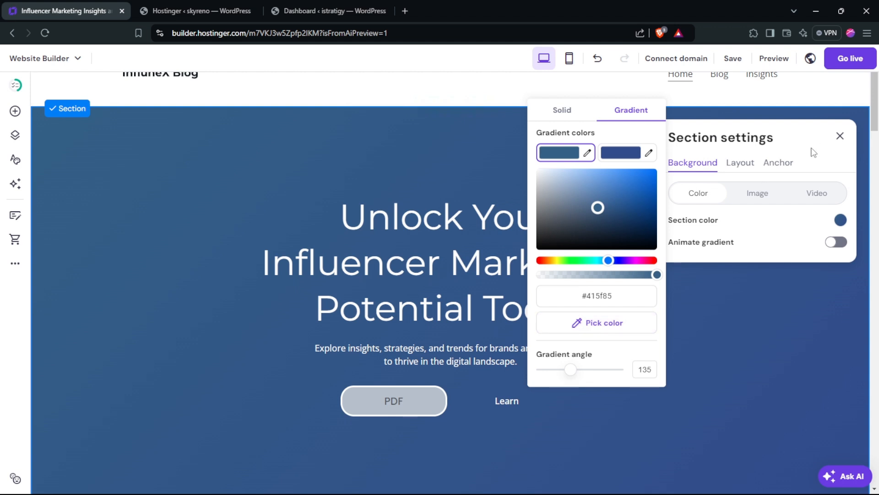
click(840, 137)
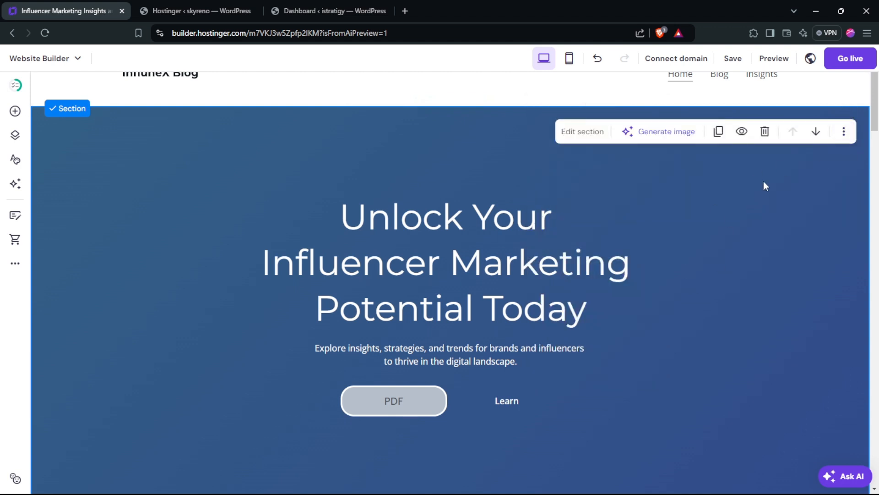
scroll(874, 111, down, 1)
scroll(874, 110, up, 1)
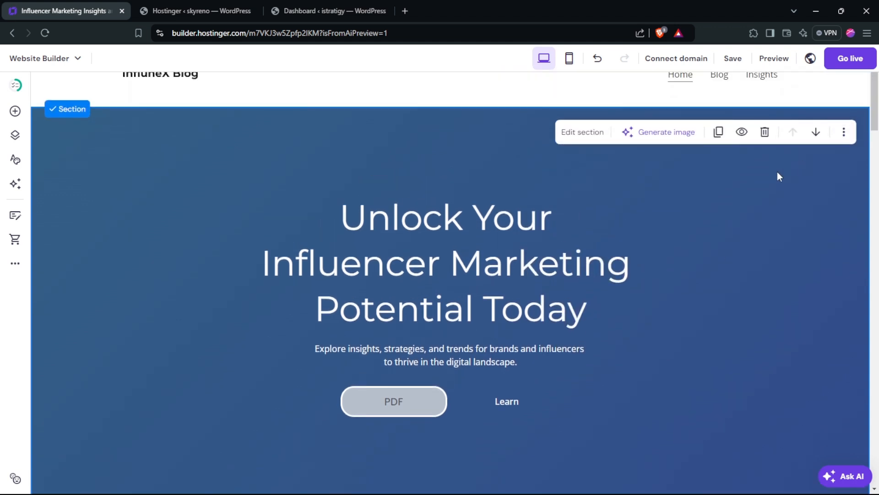
Reopen the hero section's settings and turn on the gradient animation.
click(588, 133)
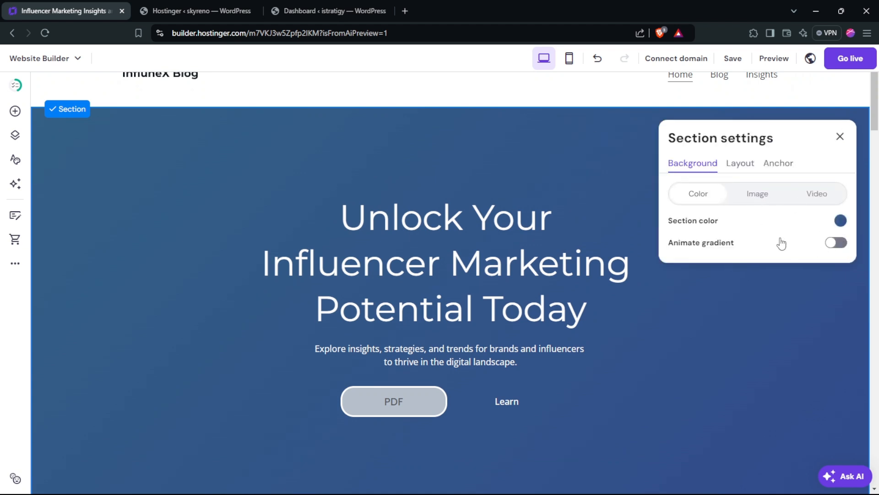
click(835, 244)
Switch the hero section's background to an image and replace it with the free minimalist photo of a wooden pier over water.
click(749, 198)
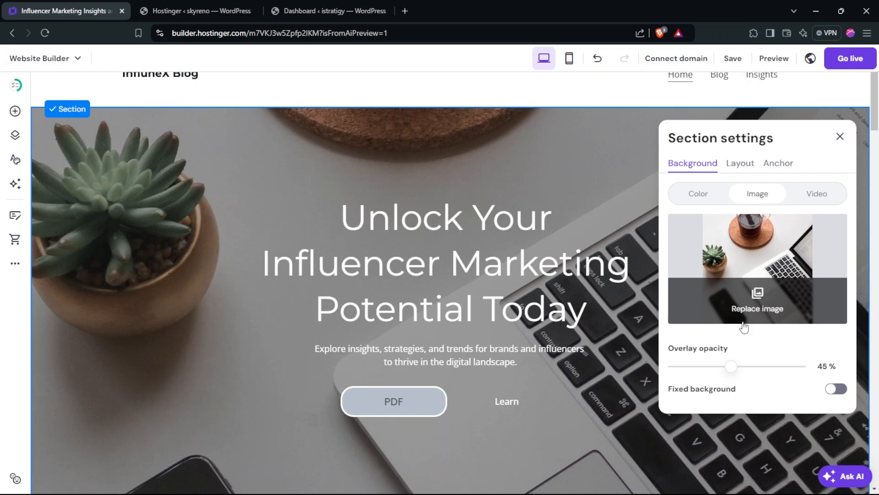
click(753, 307)
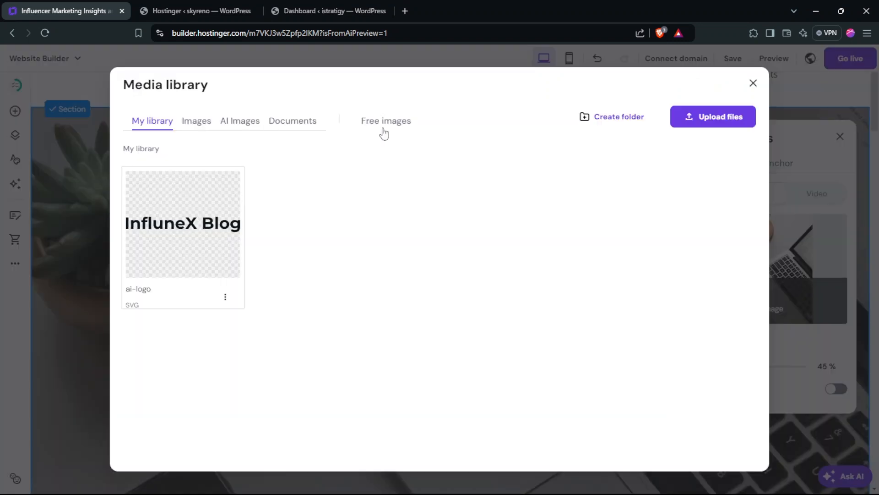
click(206, 128)
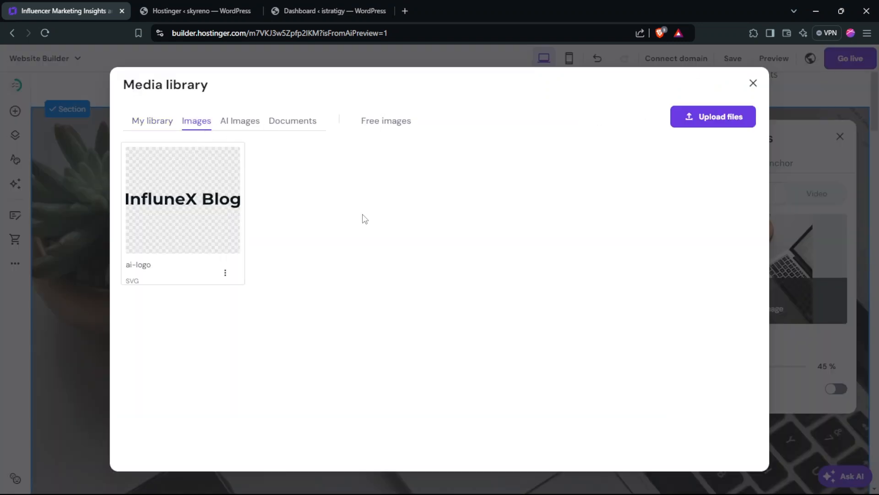
click(395, 120)
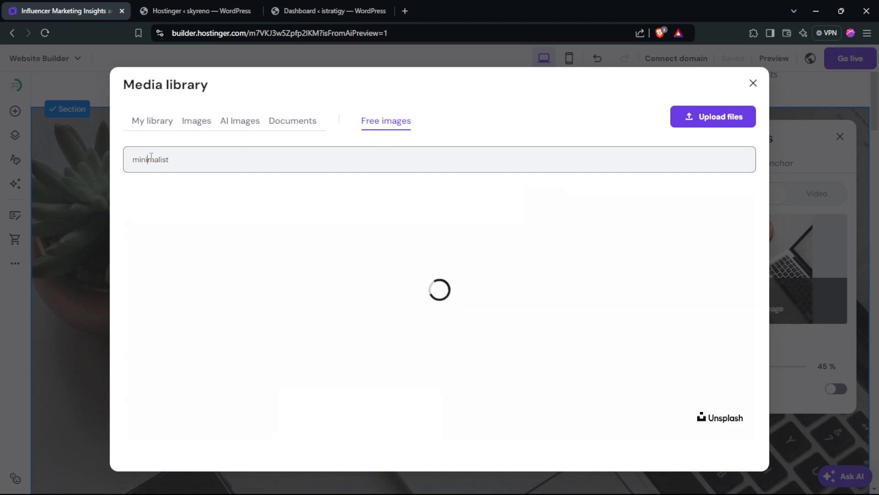
double_click(165, 160)
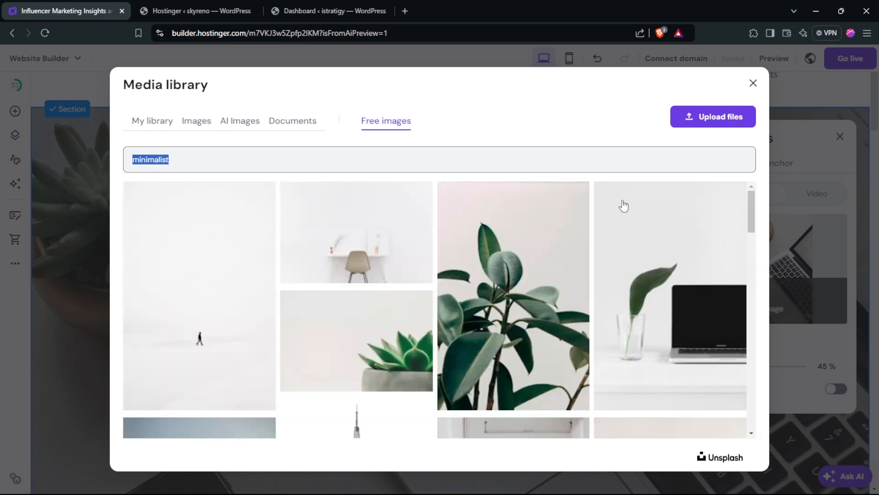
drag(754, 207, 745, 344)
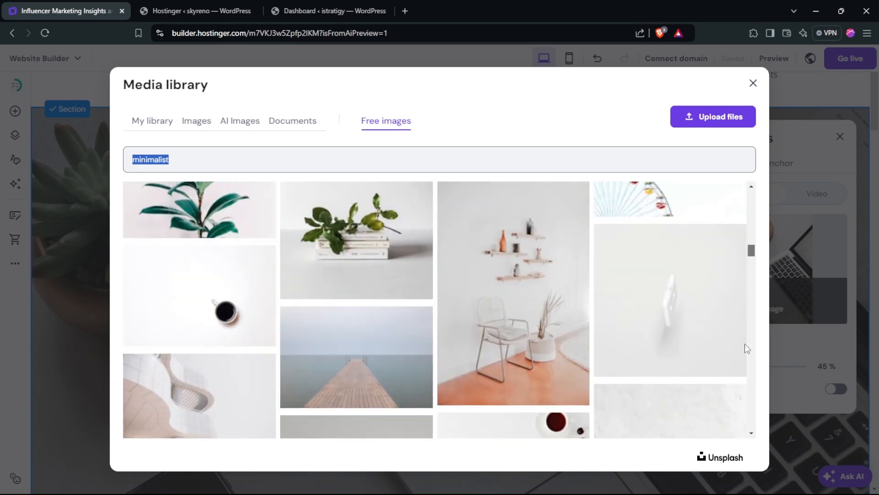
click(400, 368)
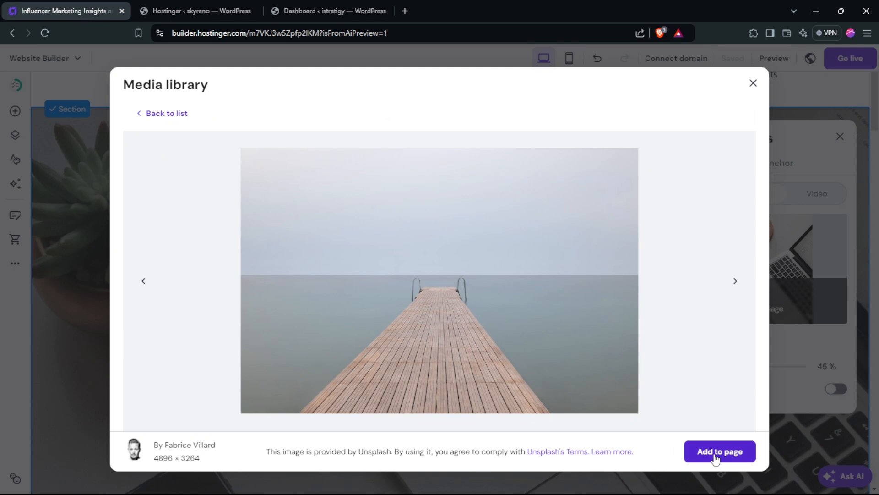
click(717, 456)
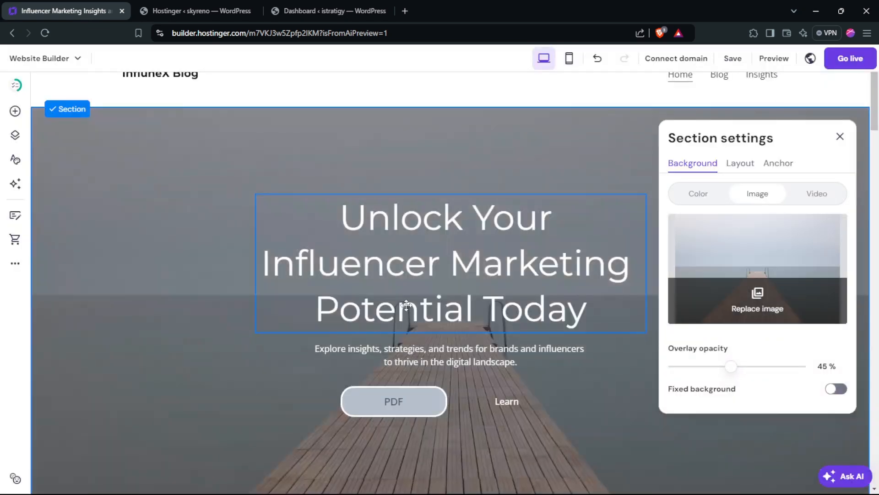
Set the hero background image's overlay opacity to 28 % and turn on the fixed background.
scroll(848, 105, down, 3)
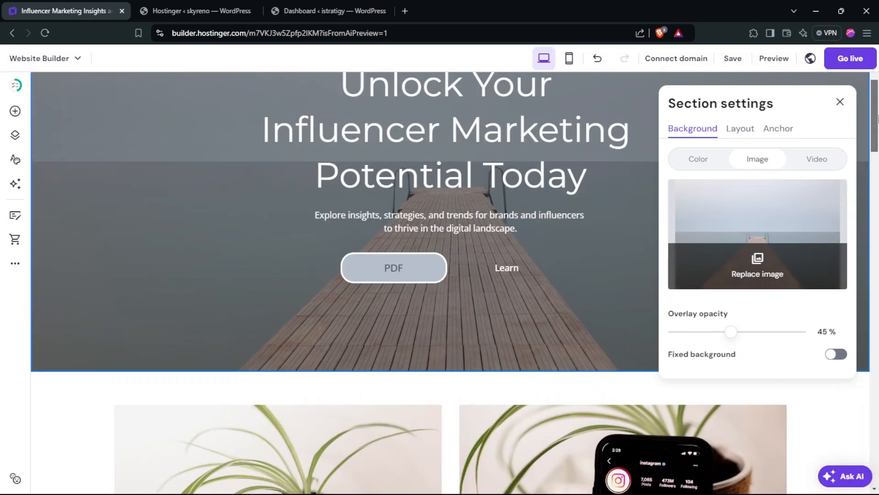
scroll(733, 321, up, 4)
drag(731, 383, 709, 389)
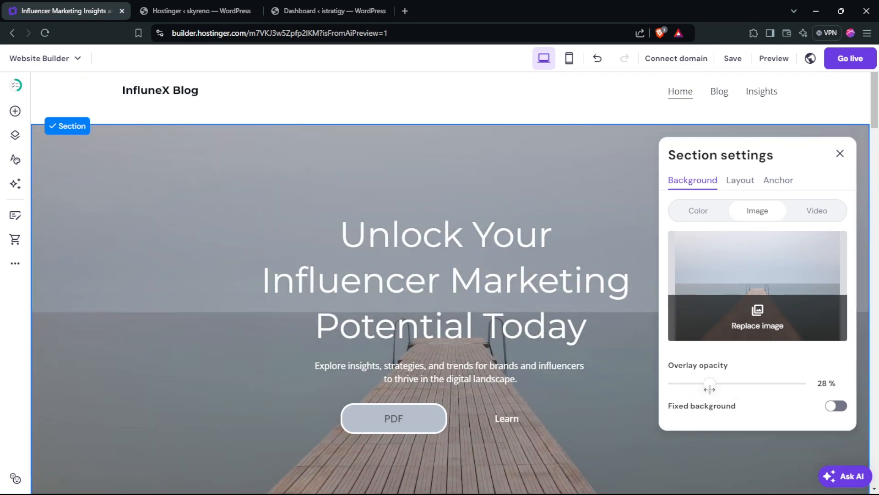
click(836, 407)
click(836, 408)
click(836, 408)
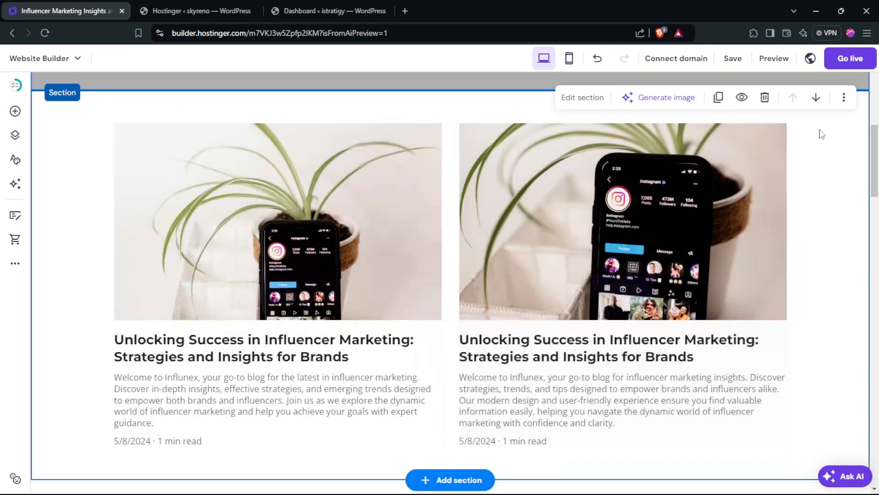
Open an "Unlocking Success in Influencer Marketing" post from the home page's blog list for editing.
mouse_move(874, 166)
mouse_down()
mouse_move(874, 174)
mouse_move(870, 150)
mouse_up()
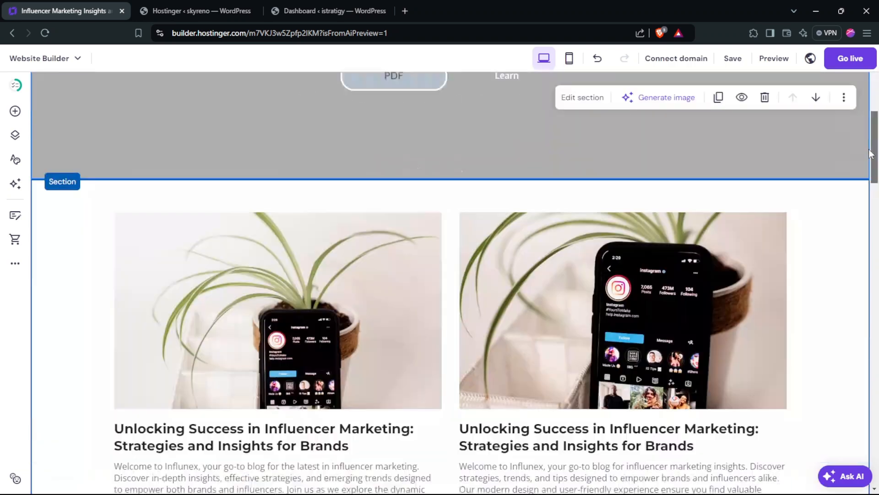
scroll(871, 154, down, 2)
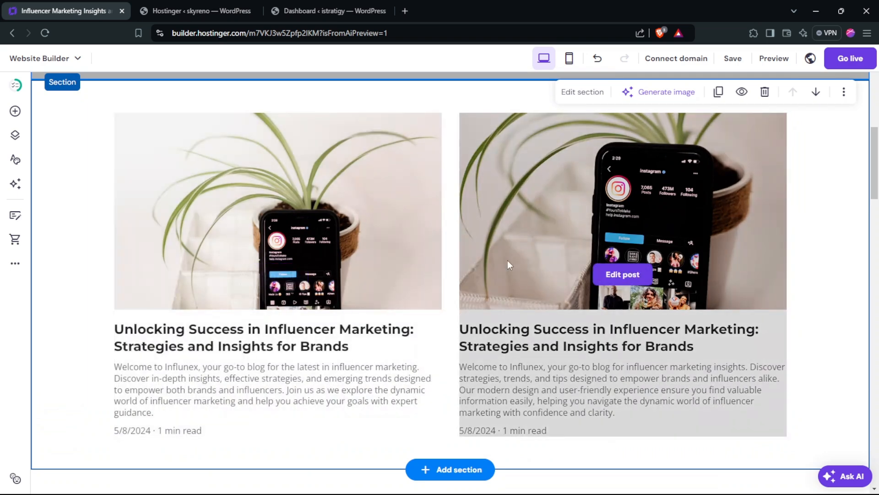
click(612, 276)
click(611, 275)
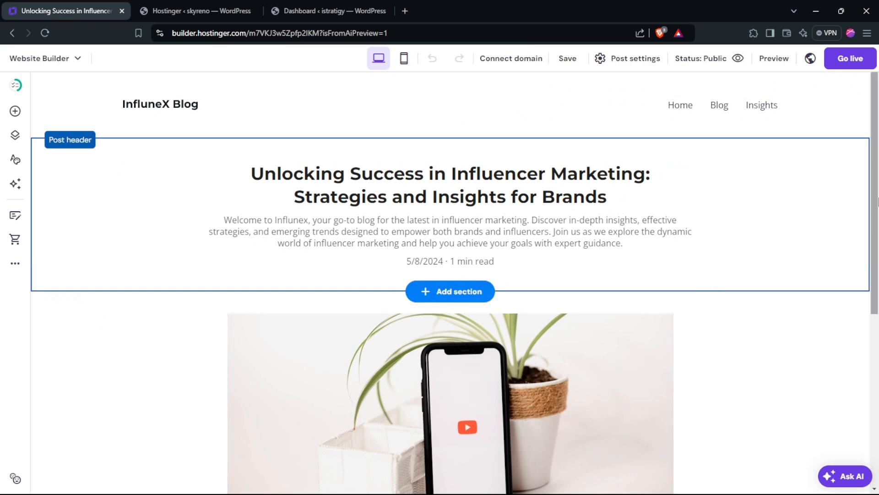
Examine the post's header, image and "Influencer marketing insights" paragraph without changing them.
click(340, 128)
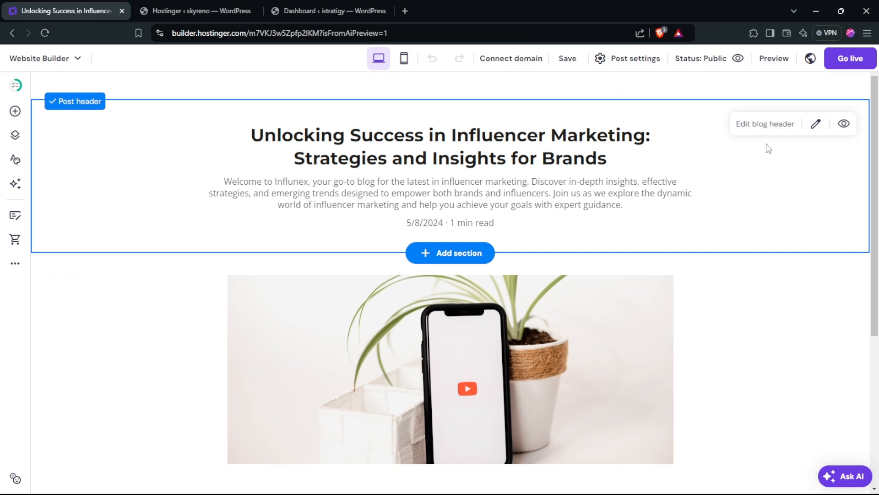
scroll(825, 229, down, 5)
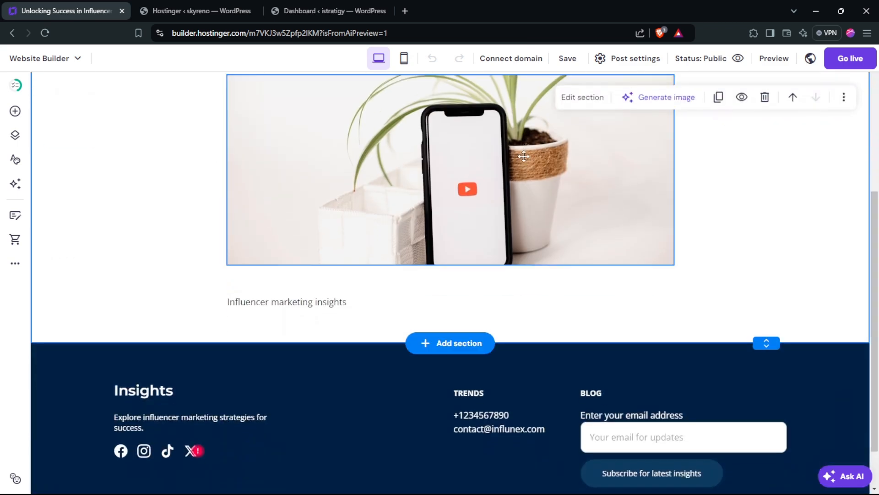
click(524, 157)
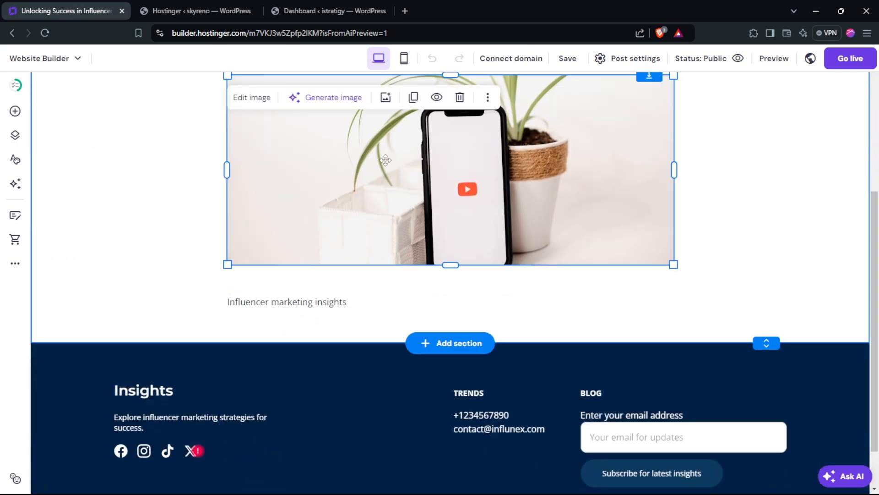
click(284, 286)
click(257, 300)
click(256, 300)
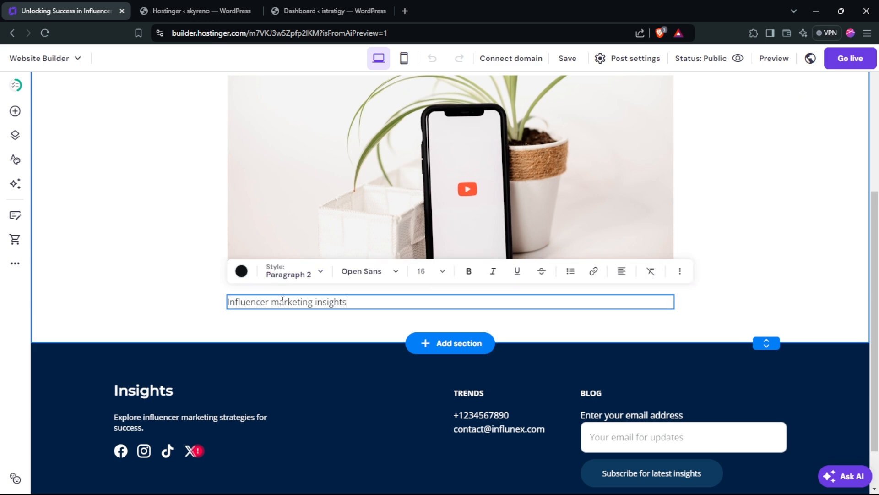
triple_click(288, 301)
key(Escape)
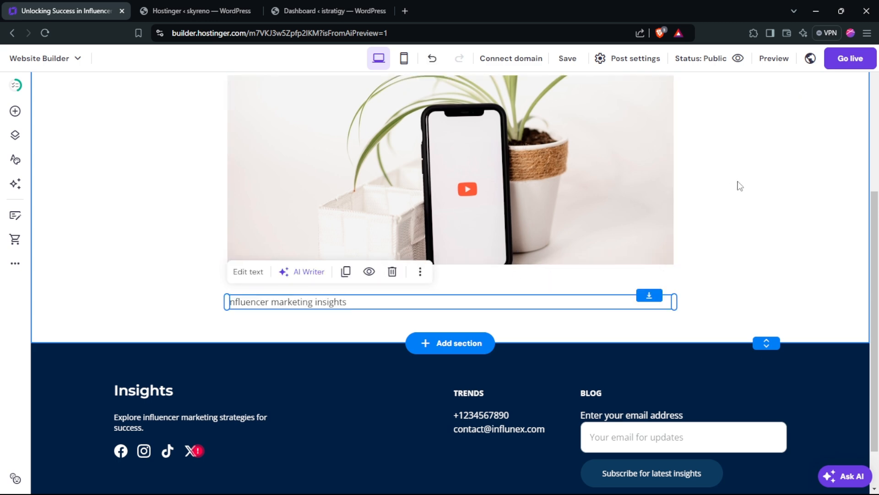
drag(877, 263, 878, 48)
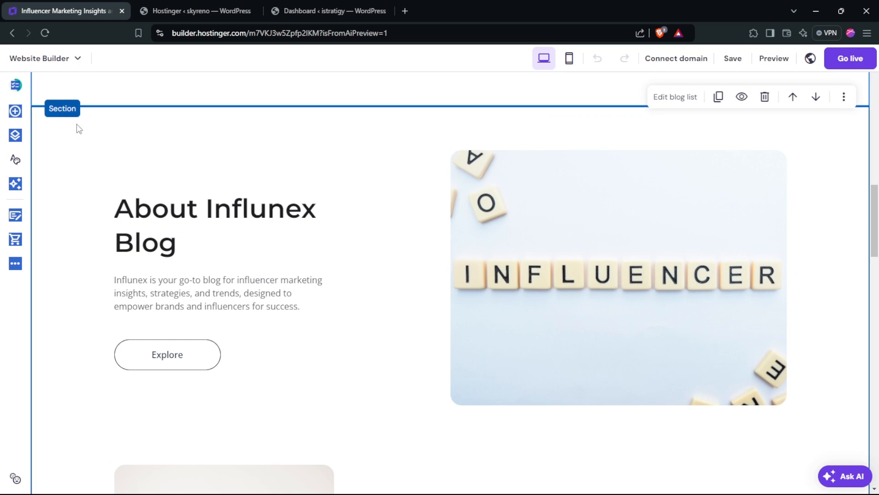
On the home page, view the replacement options for the About Influnex Blog image and close the media library without choosing one.
drag(875, 208, 874, 207)
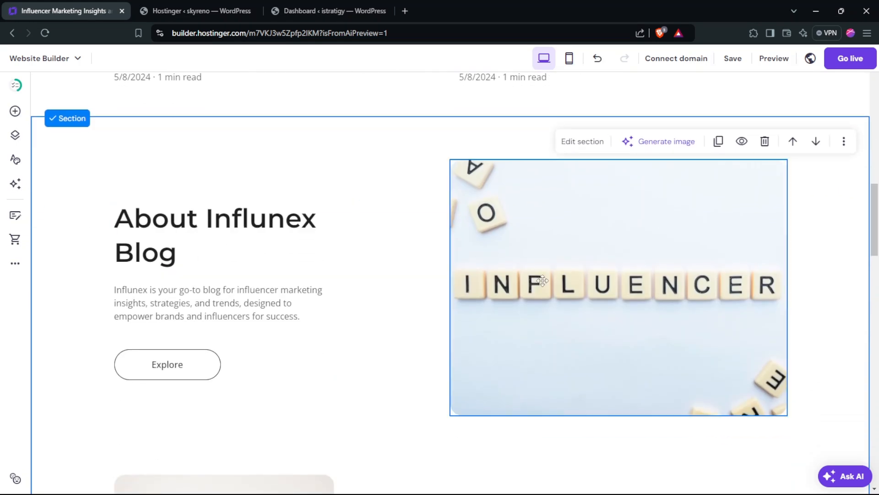
click(586, 290)
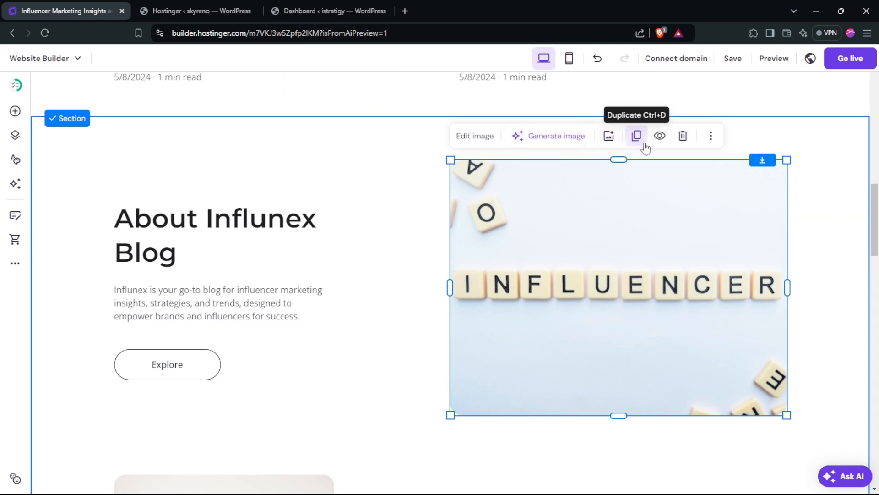
click(609, 137)
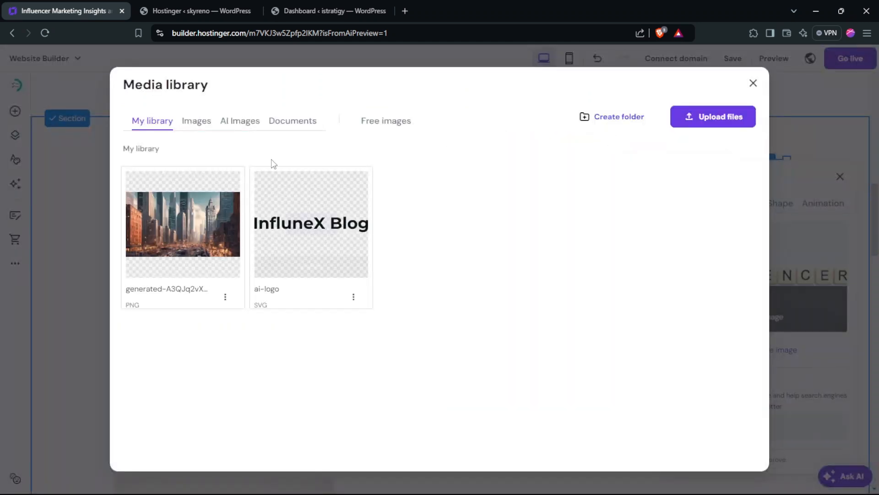
click(753, 83)
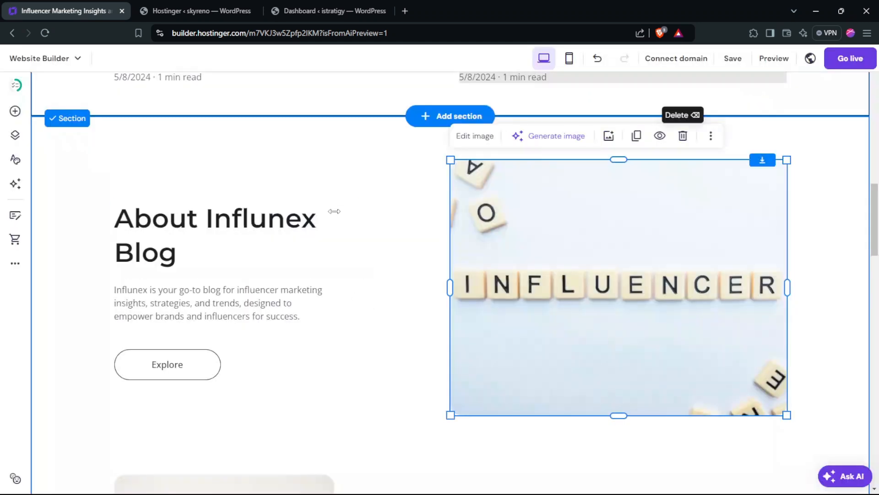
Check the editing options of the About section's heading, paragraph and Explore button without changing them.
click(215, 212)
click(216, 212)
triple_click(164, 219)
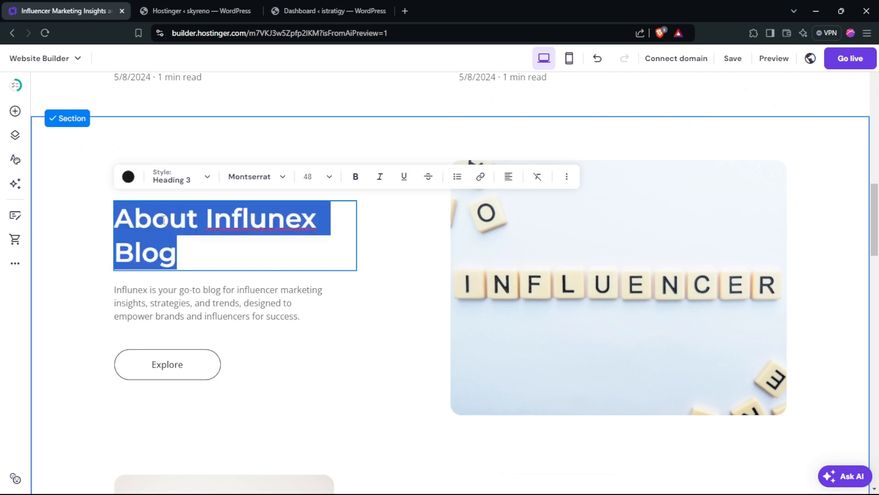
click(203, 312)
click(173, 370)
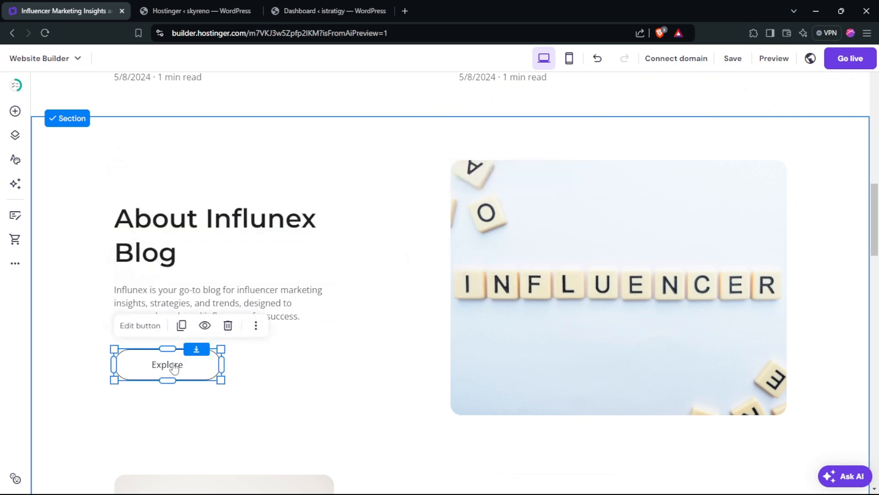
click(317, 366)
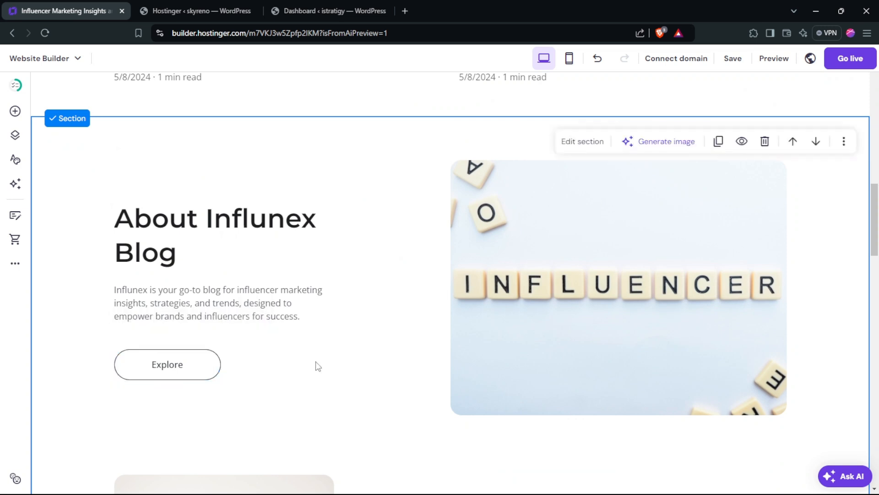
Open the settings of the Get in Touch contact form and check its notification email field.
scroll(405, 196, down, 10)
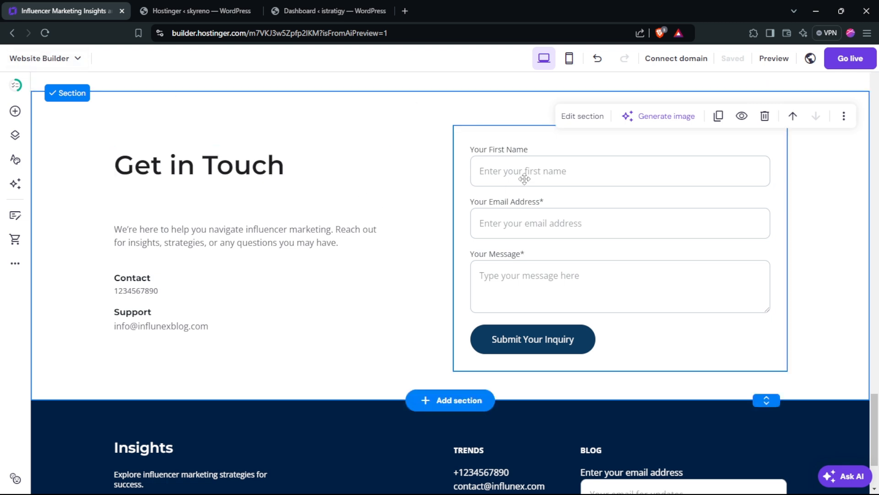
click(568, 171)
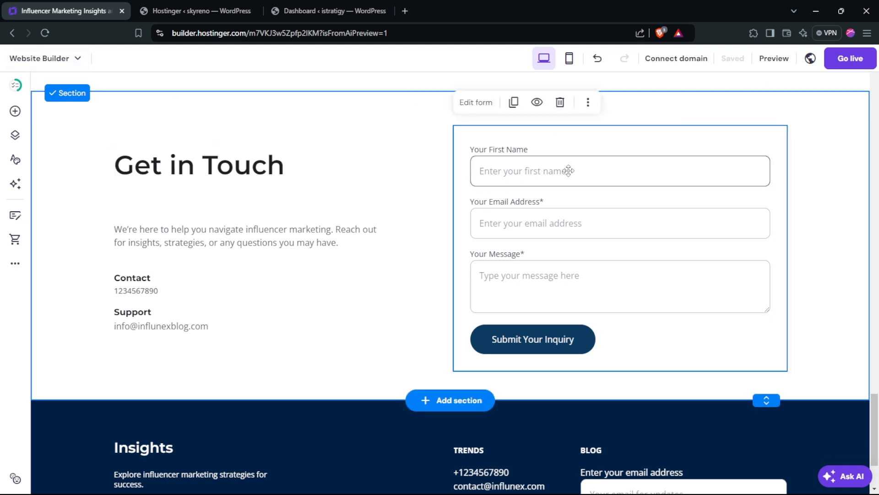
click(478, 107)
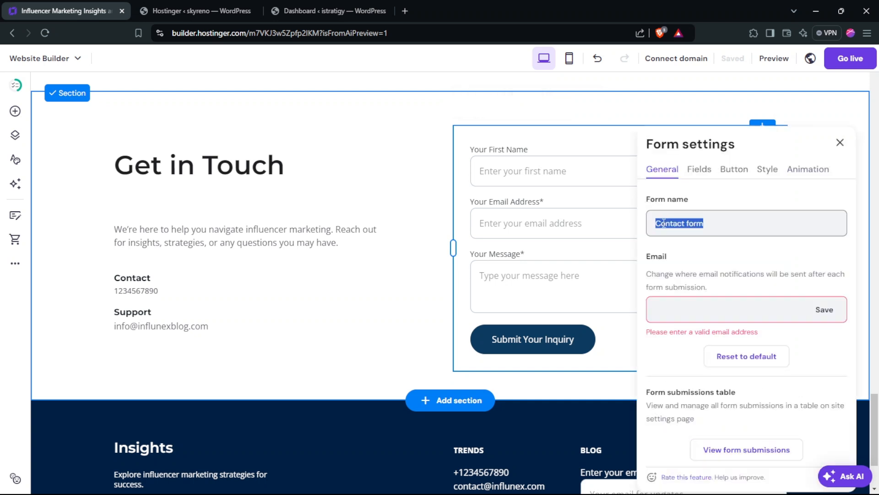
click(692, 317)
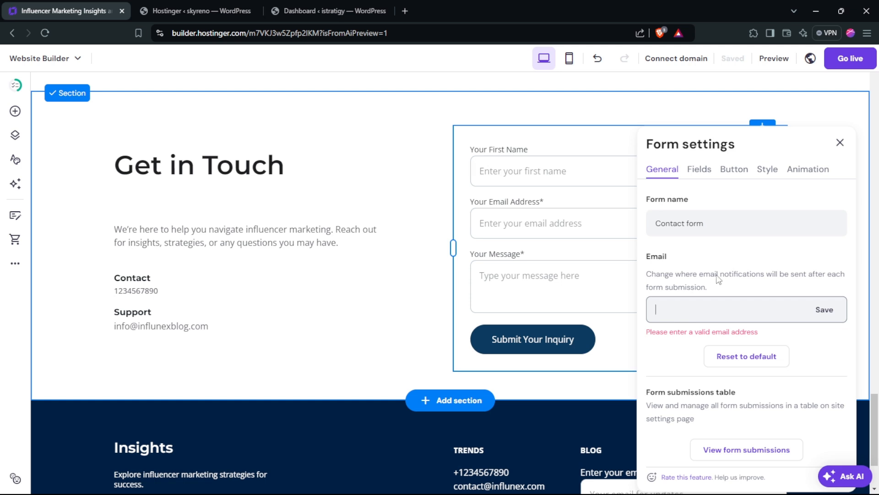
Change the contact form's first field label to "Your Last Name".
click(700, 169)
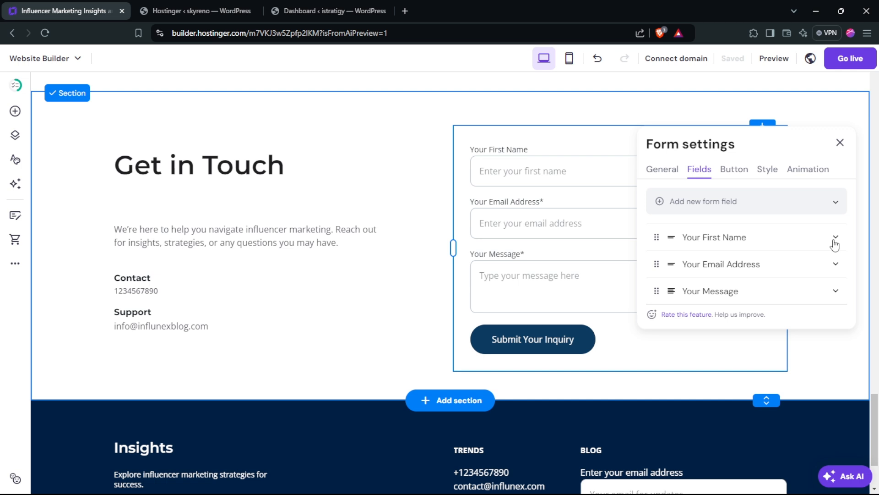
click(655, 238)
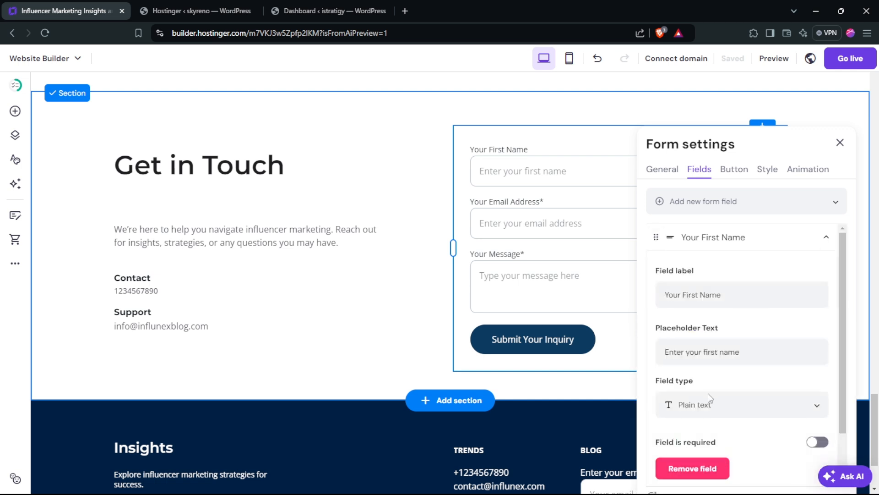
triple_click(697, 294)
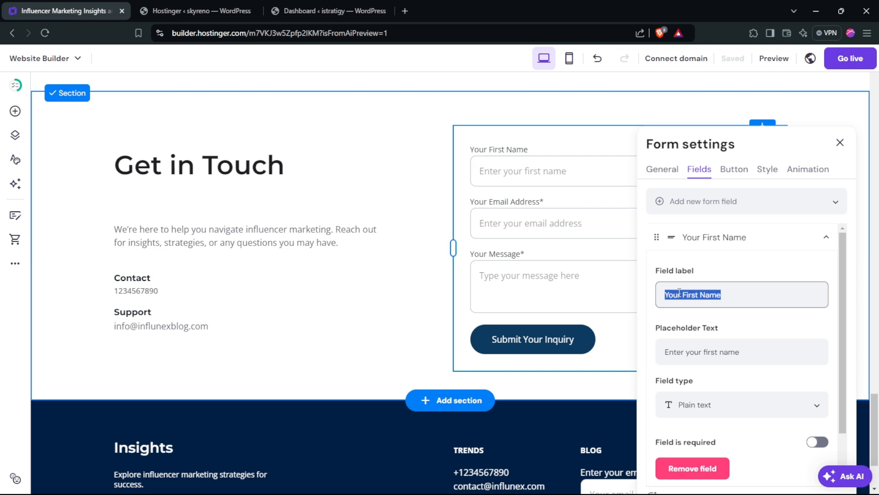
click(679, 293)
double_click(697, 294)
text(Last)
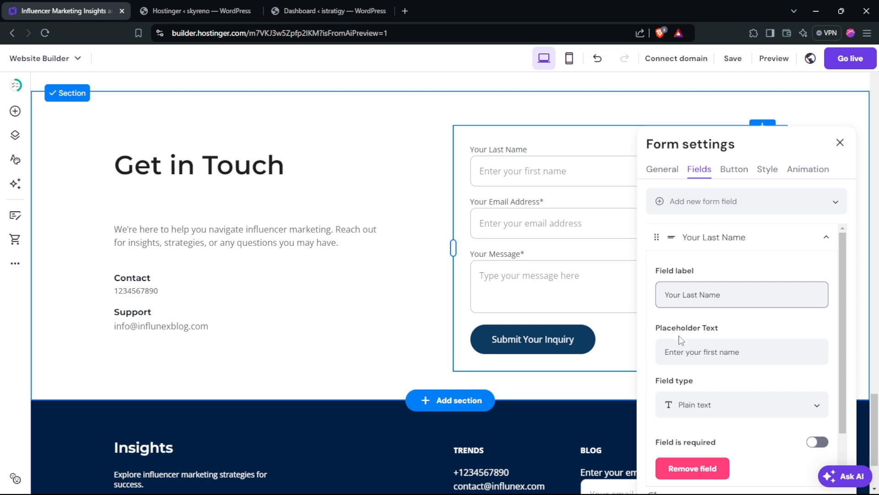
Change the last name field's placeholder text to "Enter your last name".
triple_click(686, 351)
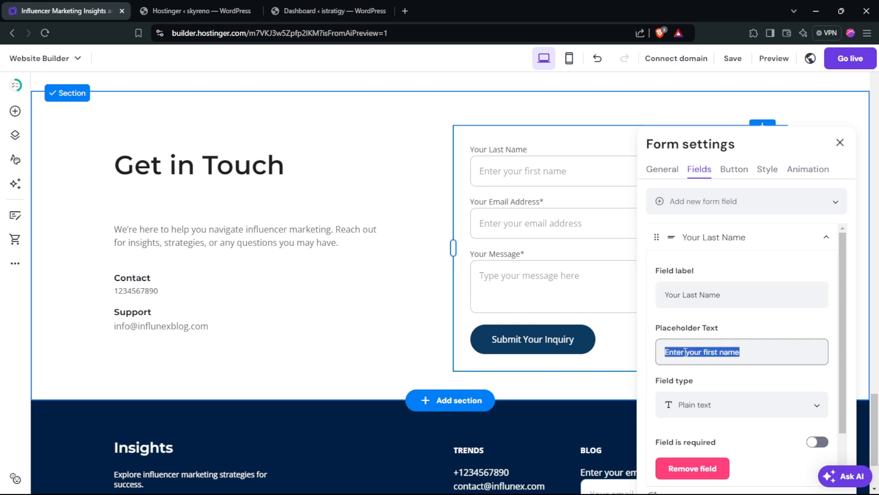
click(711, 347)
double_click(708, 351)
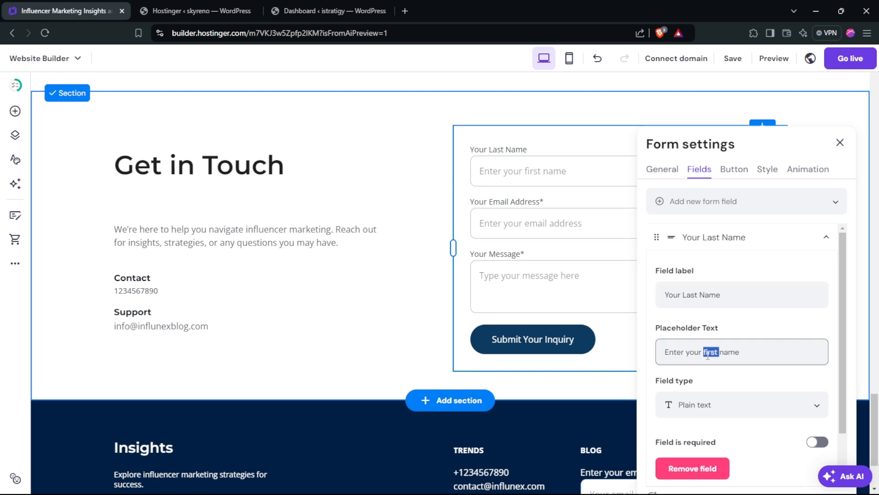
text(last)
Keep Plain text as the last name field's type and make the field required.
click(692, 403)
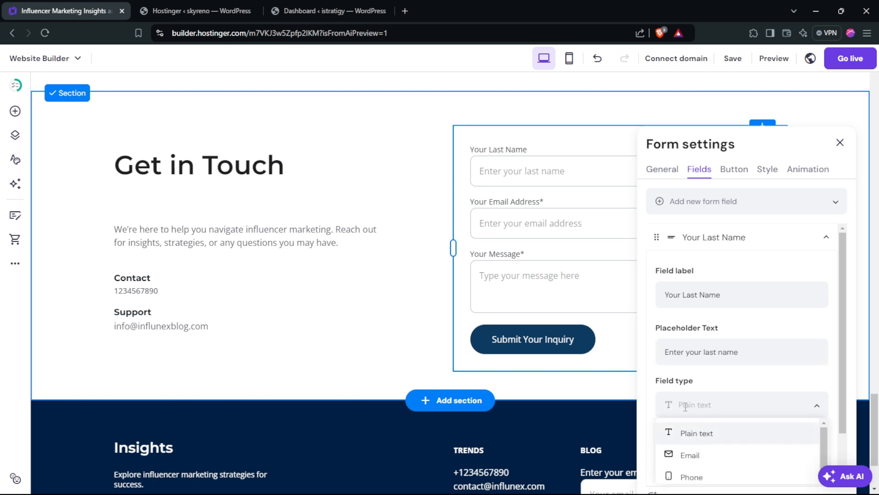
scroll(825, 472, down, 1)
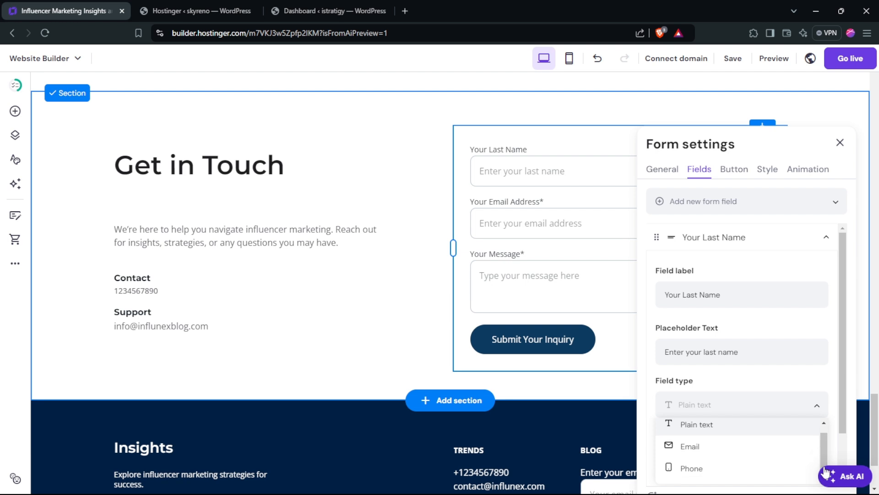
click(705, 432)
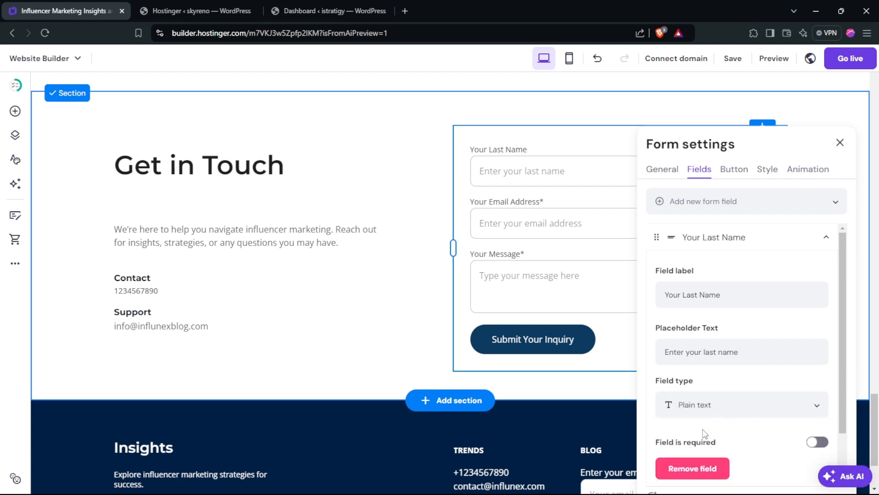
click(814, 444)
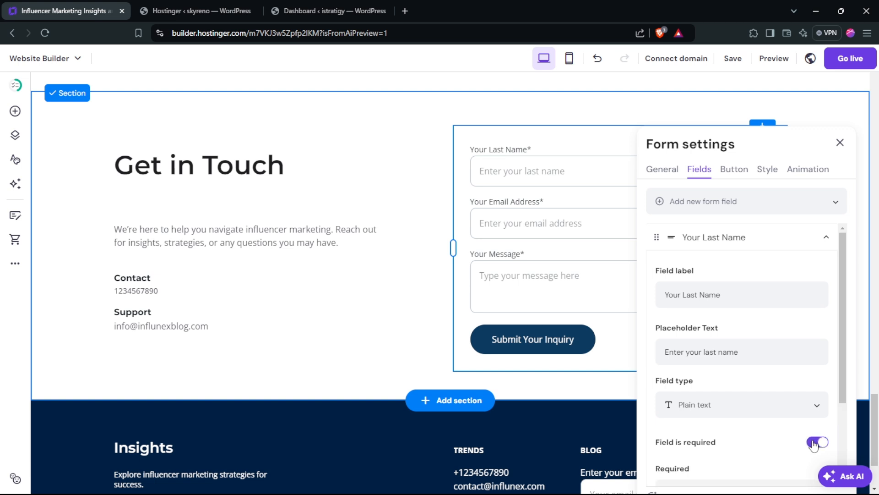
drag(840, 348, 839, 436)
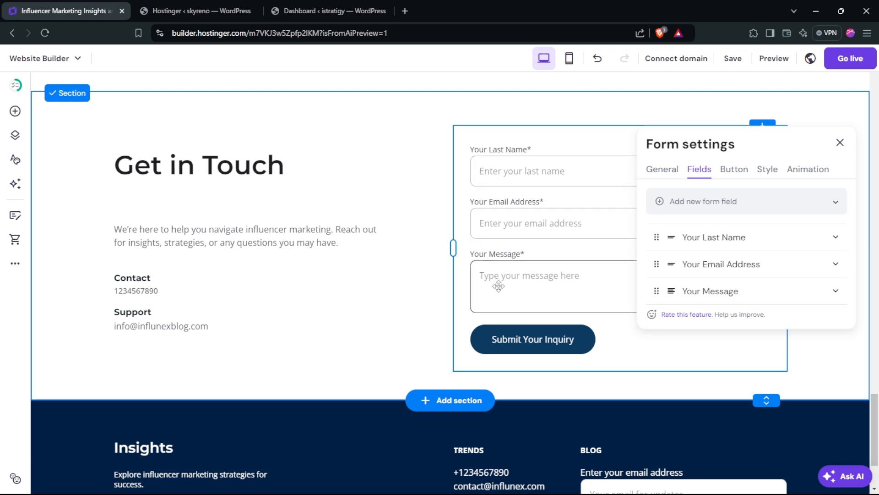
Add a Short answer field to the contact form and move it above all other fields.
click(658, 203)
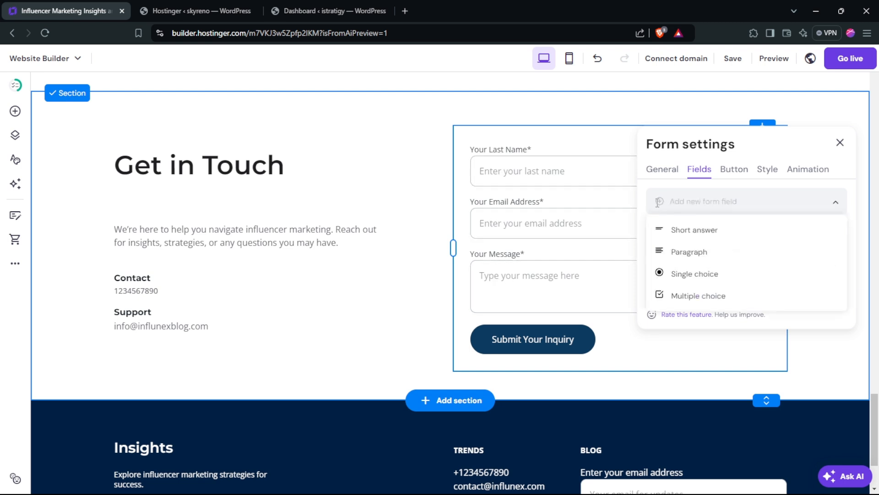
click(674, 234)
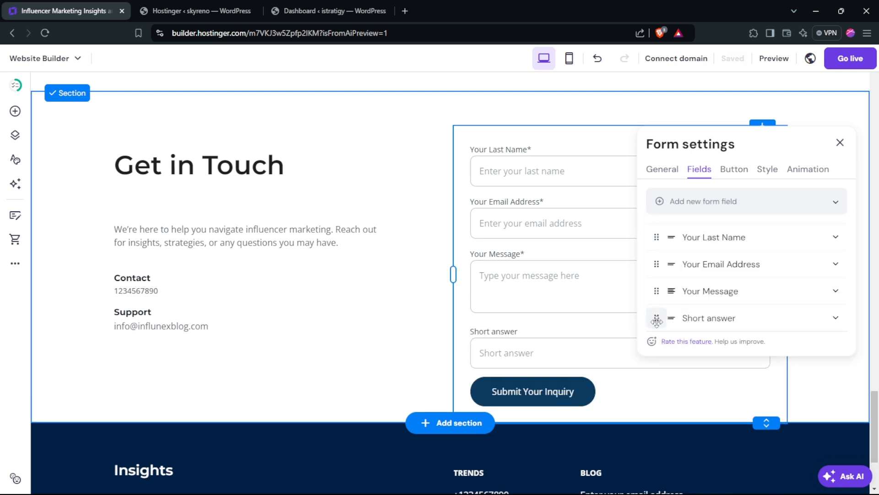
drag(656, 322, 659, 235)
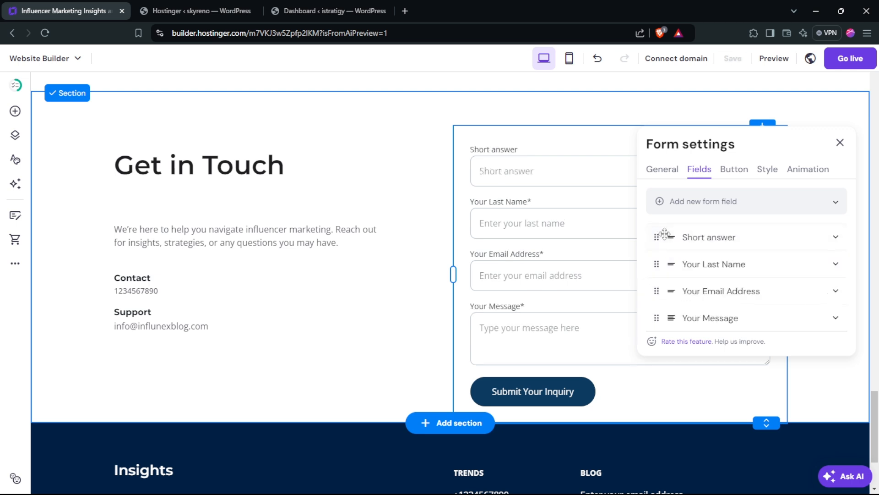
Set the new short answer field's label to "Your First Name*".
click(837, 238)
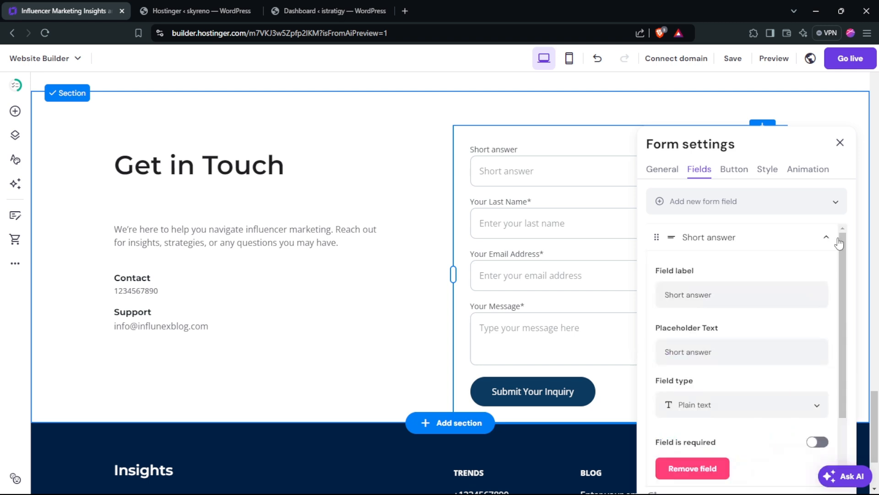
scroll(844, 262, down, 1)
click(672, 263)
drag(664, 262, 741, 264)
text(Your First Name)
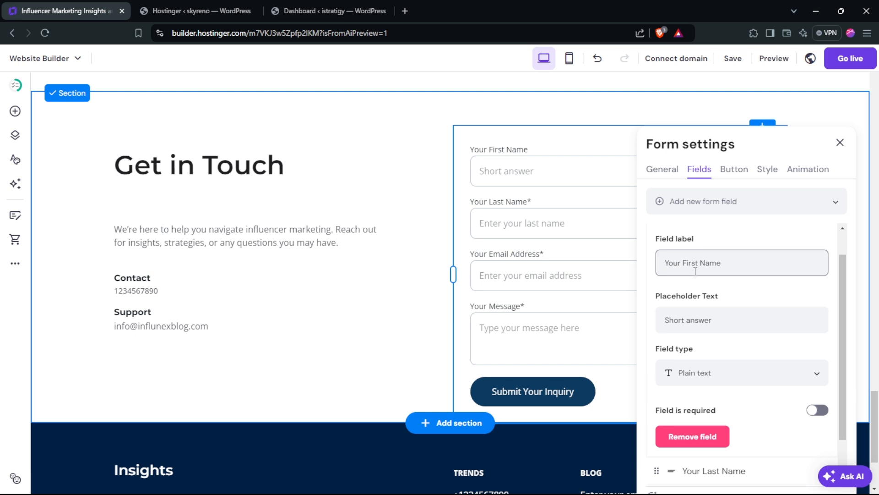
drag(664, 267, 727, 268)
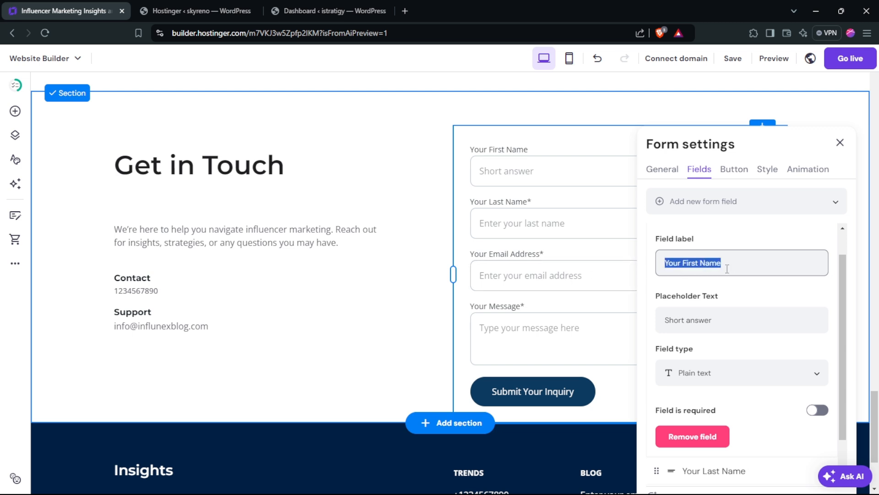
click(728, 269)
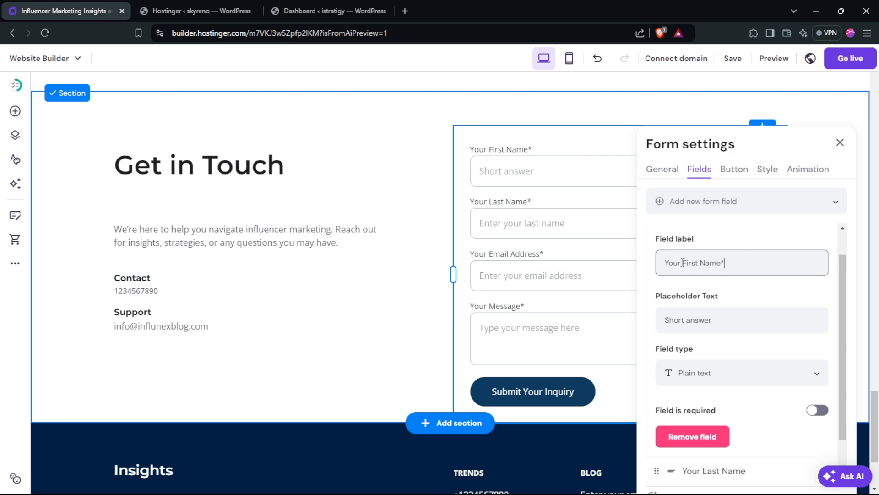
Set the first name field's placeholder text to "Enter your first name".
click(768, 318)
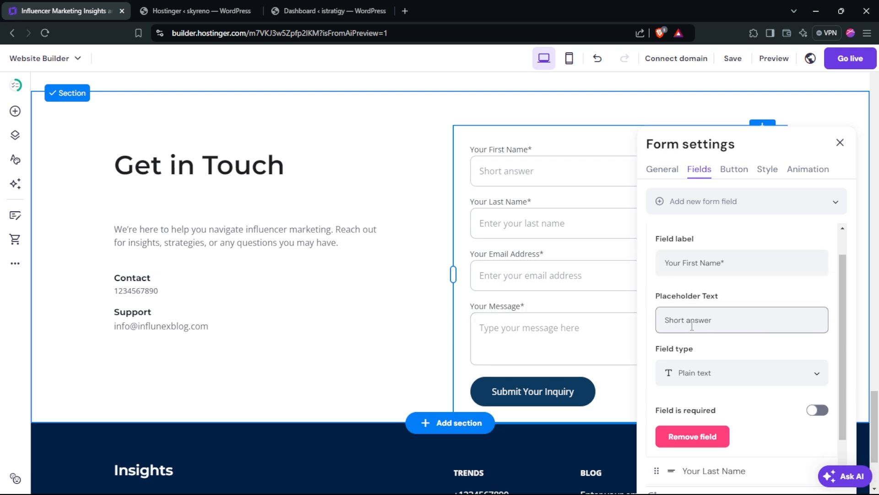
drag(724, 320, 646, 329)
key(BackSpace)
text(rst name)
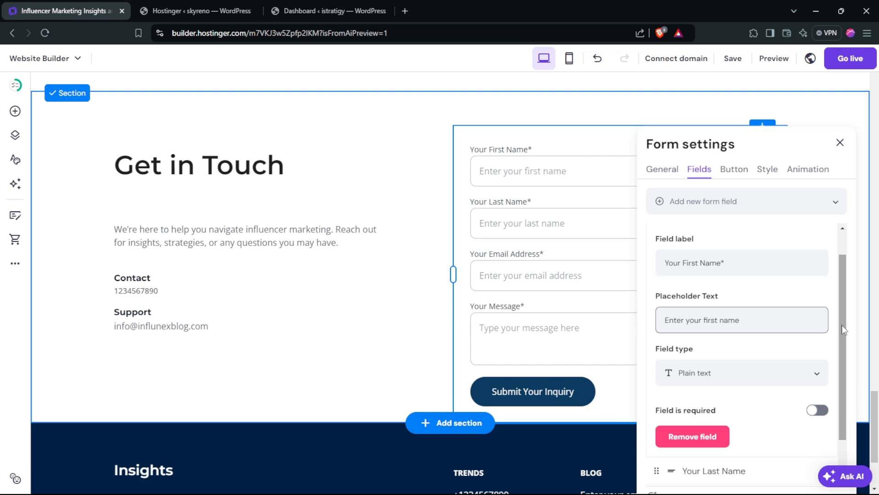
Make the first name field required and keep its type as Plain text.
drag(843, 314, 842, 352)
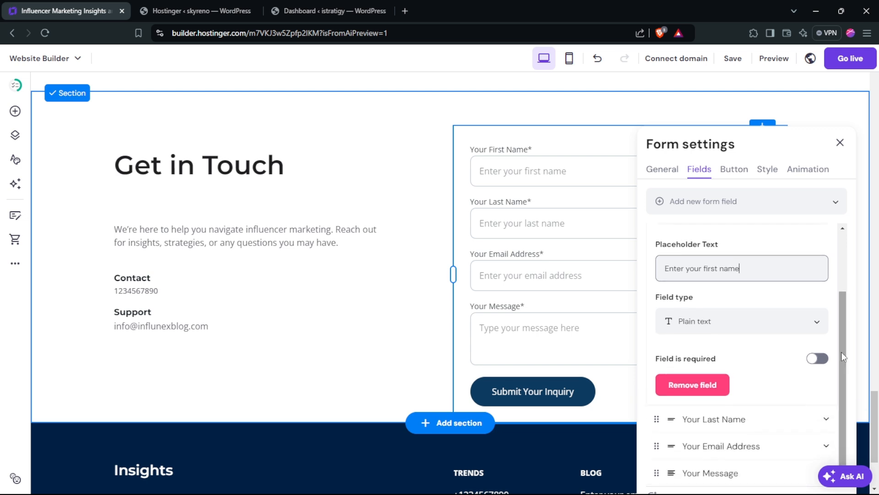
click(814, 359)
click(704, 321)
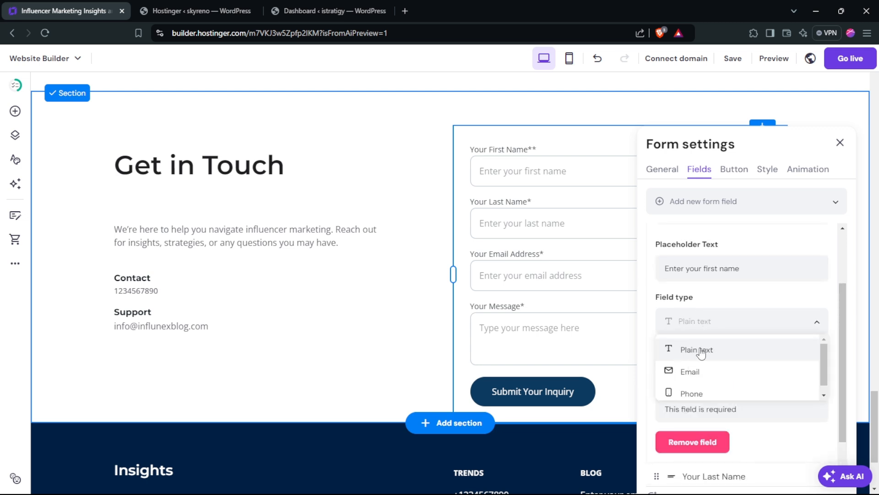
click(671, 350)
scroll(778, 297, down, 1)
scroll(778, 298, up, 3)
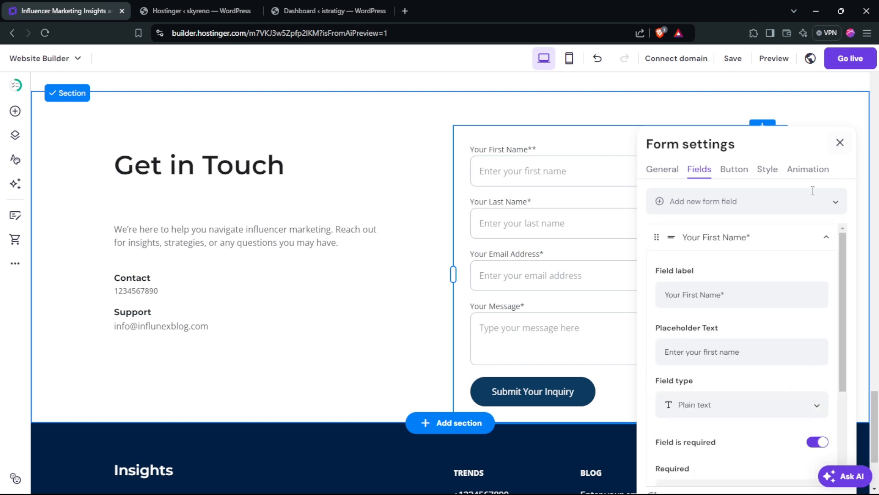
Remove the "Your Last Name" field from the contact form.
click(734, 169)
click(692, 170)
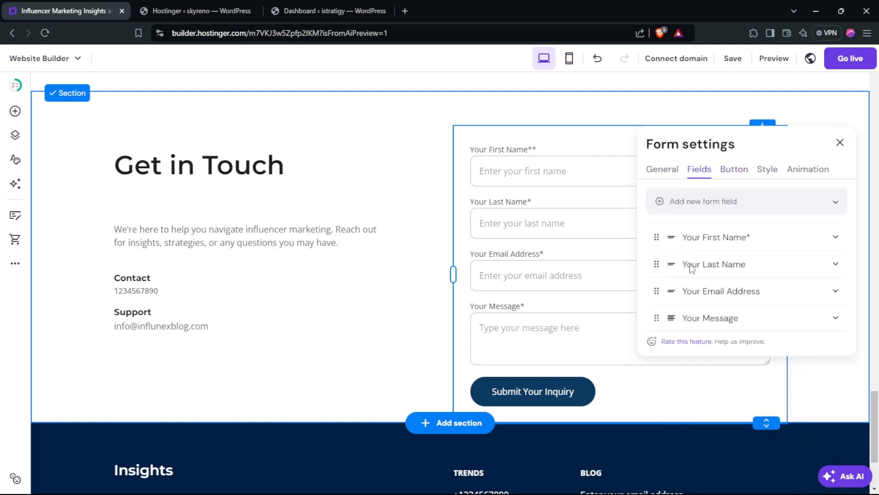
right_click(656, 267)
click(656, 266)
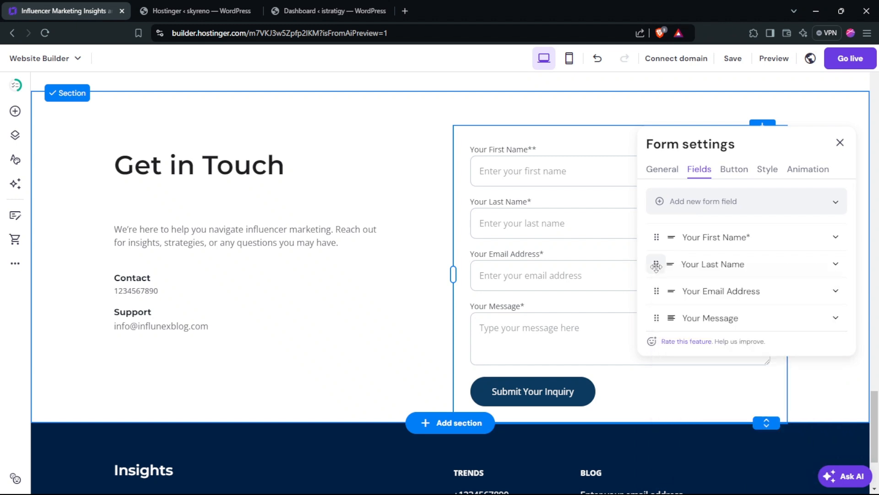
click(657, 266)
scroll(838, 282, down, 3)
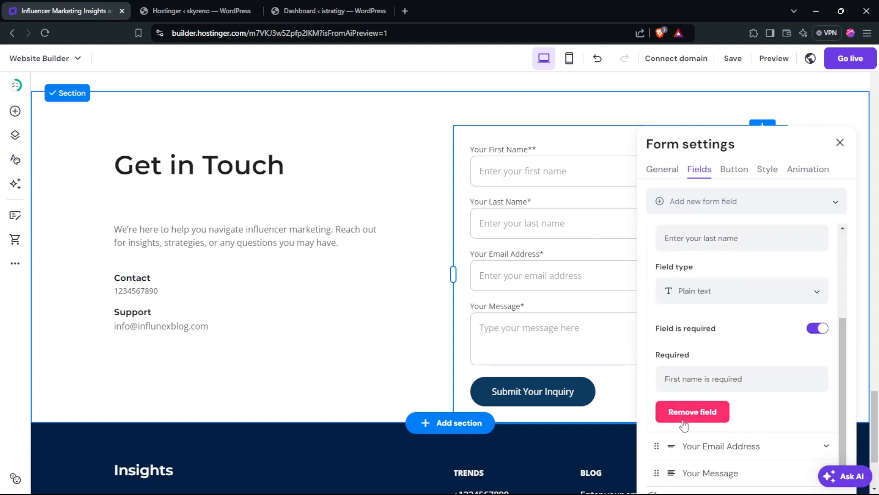
click(672, 412)
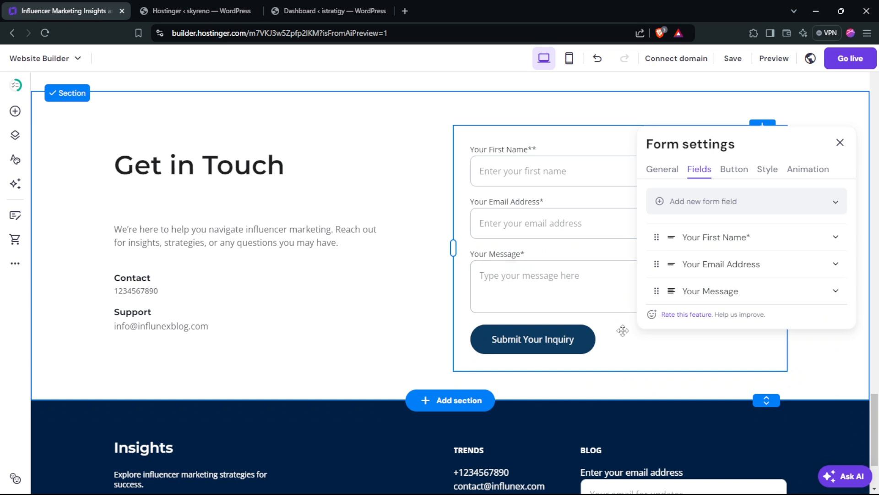
Shorten the contact form's button text to "Submit".
click(734, 170)
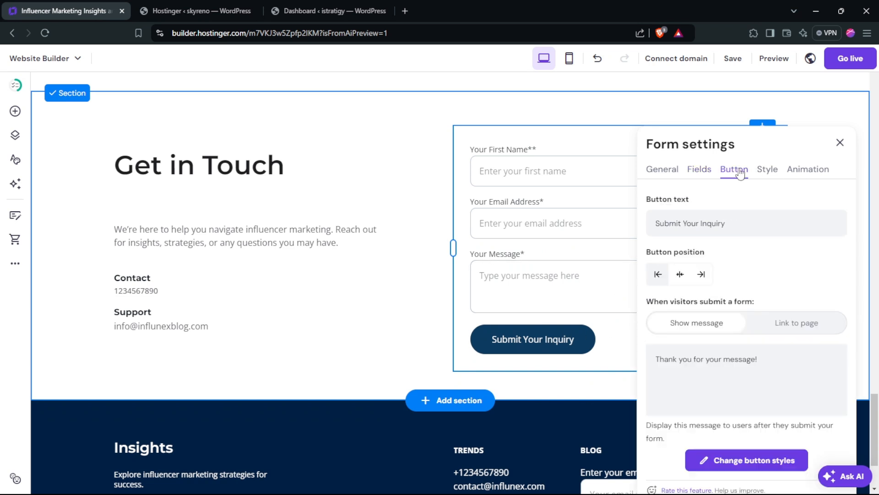
click(668, 223)
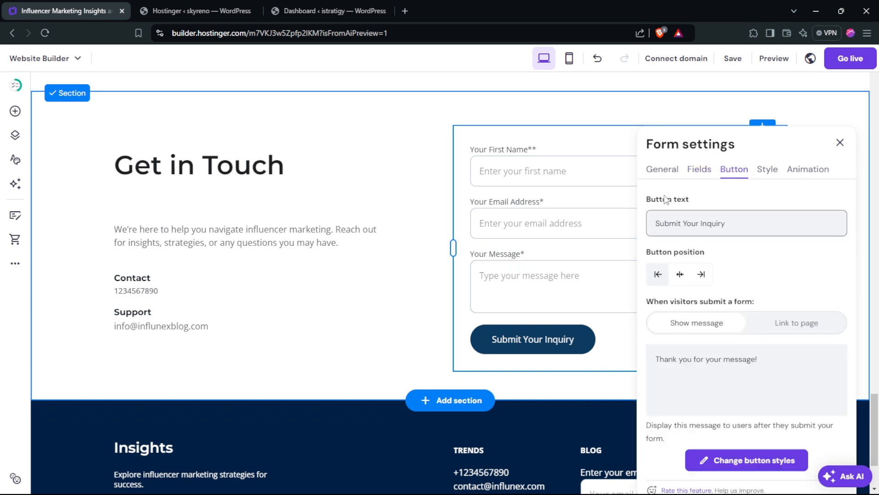
click(649, 223)
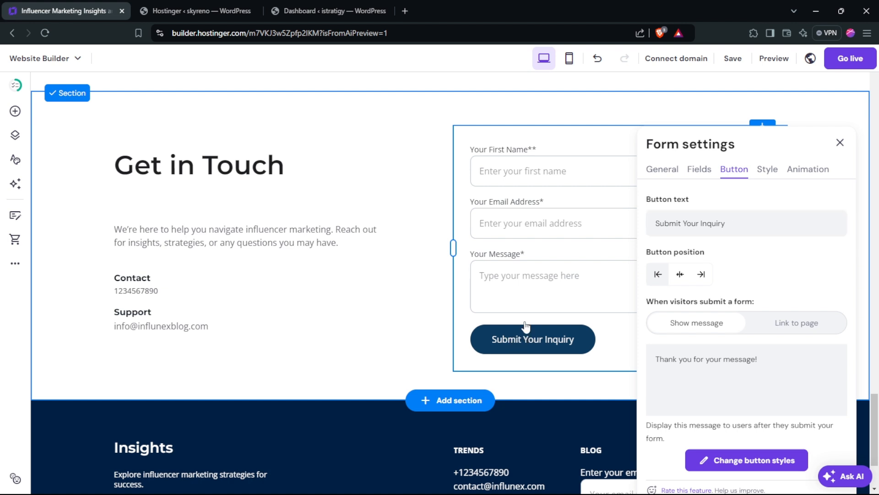
click(691, 222)
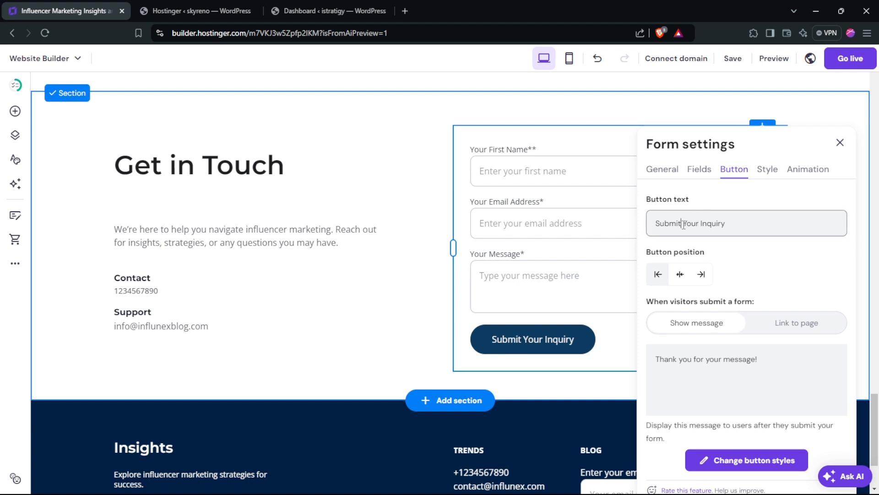
drag(683, 224, 876, 202)
key(BackSpace)
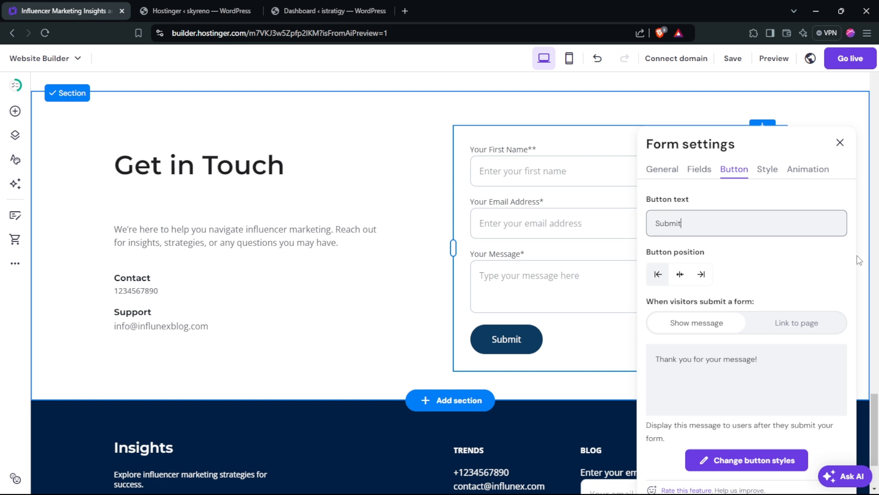
click(706, 359)
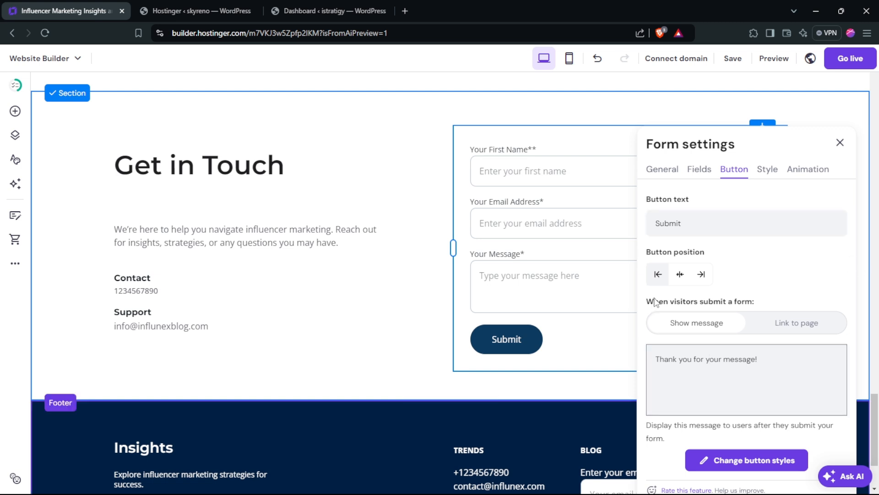
click(681, 274)
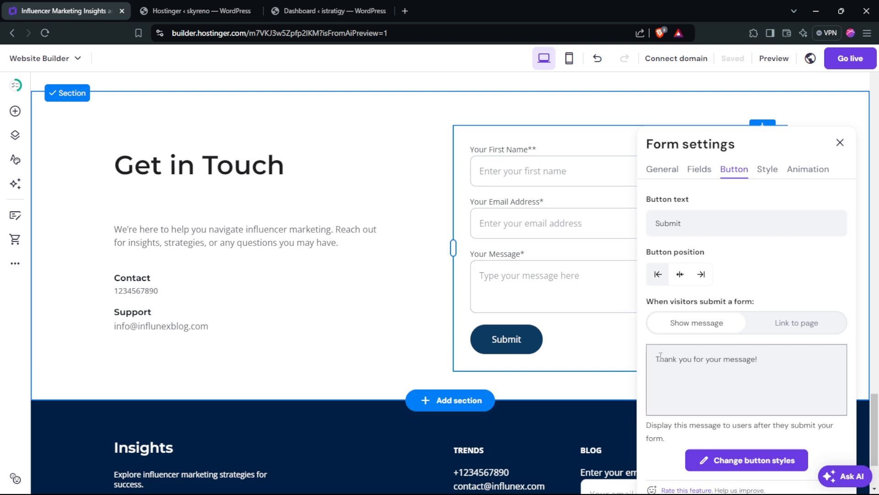
drag(657, 357, 804, 364)
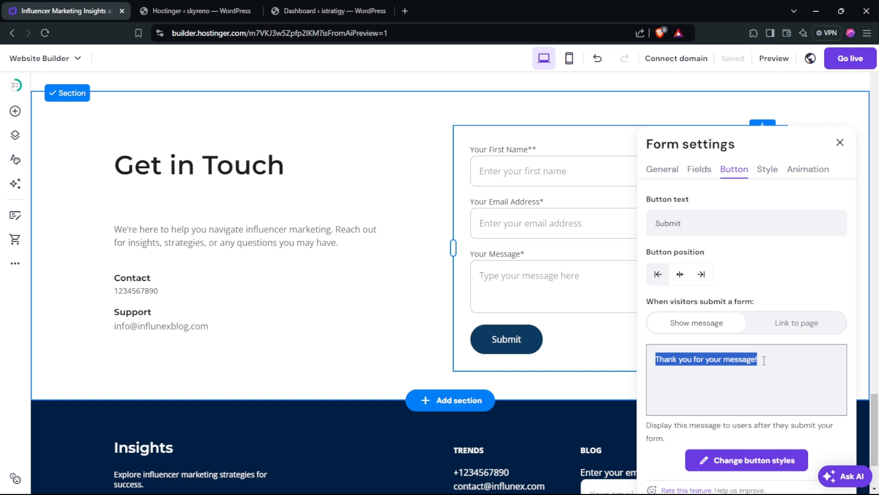
click(782, 324)
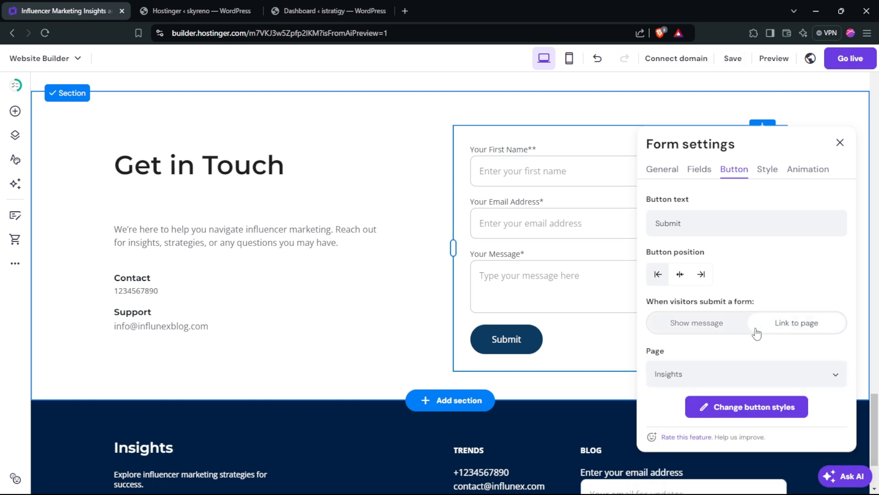
click(707, 323)
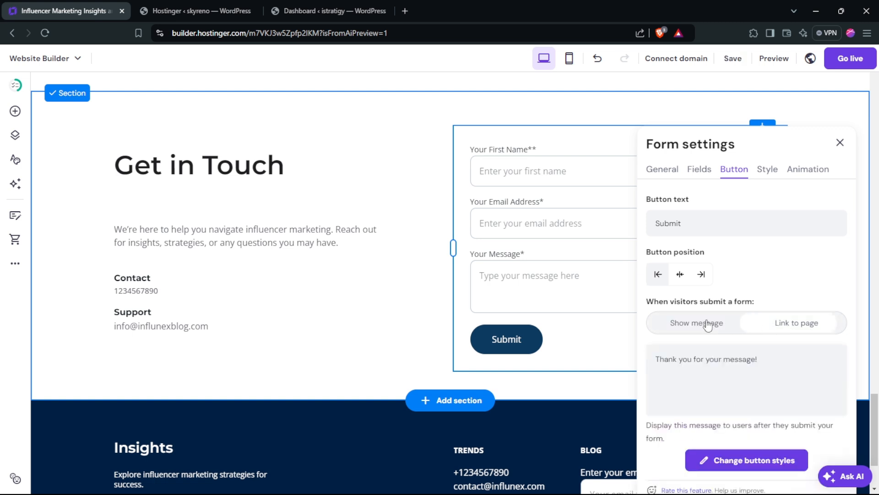
Make the contact form link visitors to the Insights page after they submit it.
click(788, 324)
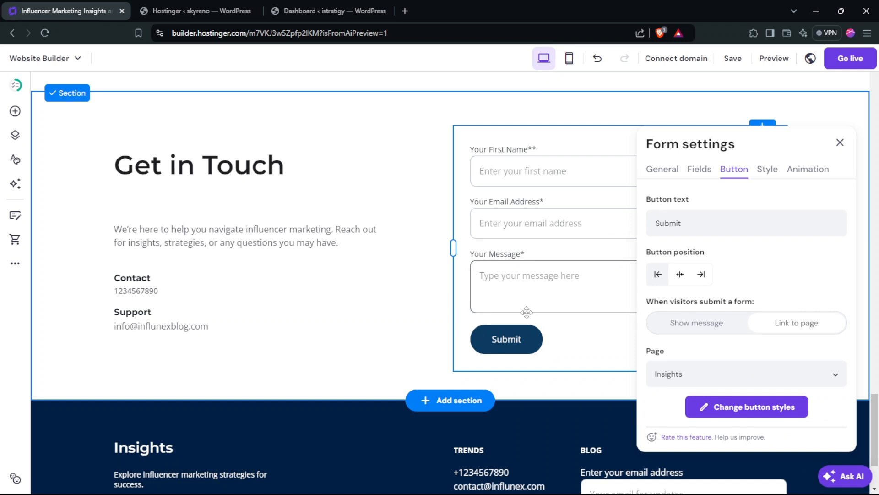
click(731, 366)
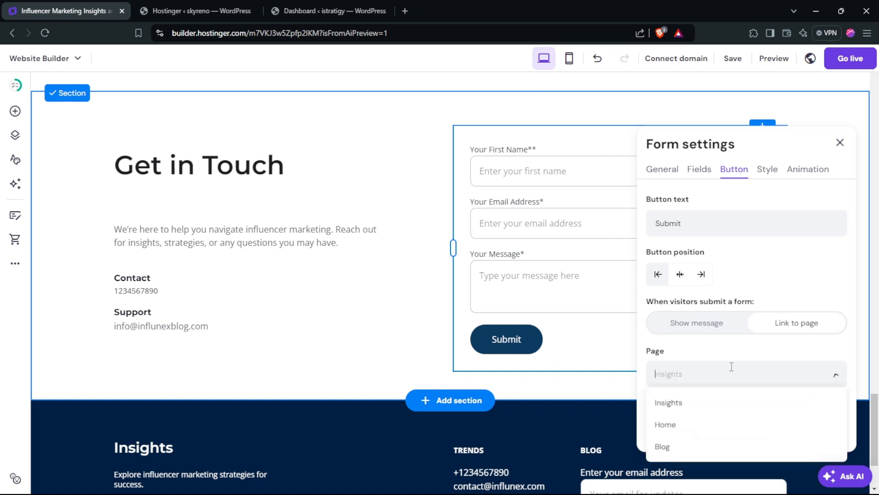
click(674, 426)
click(709, 369)
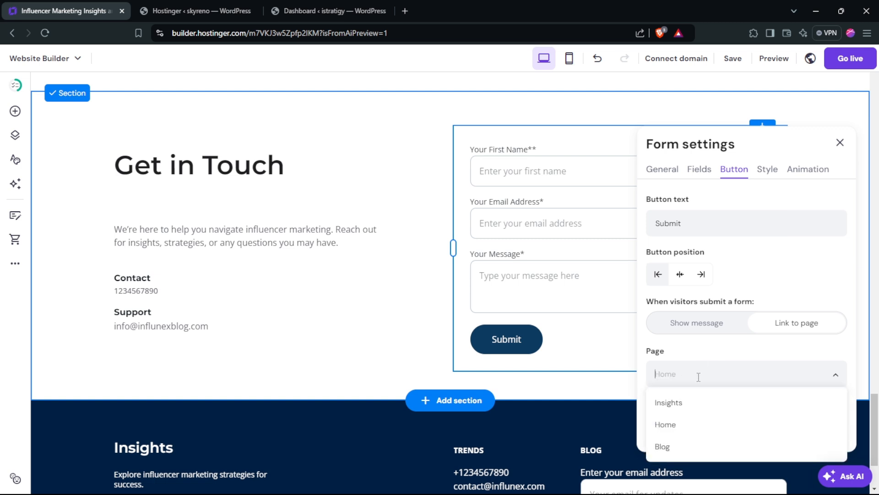
click(676, 448)
click(672, 375)
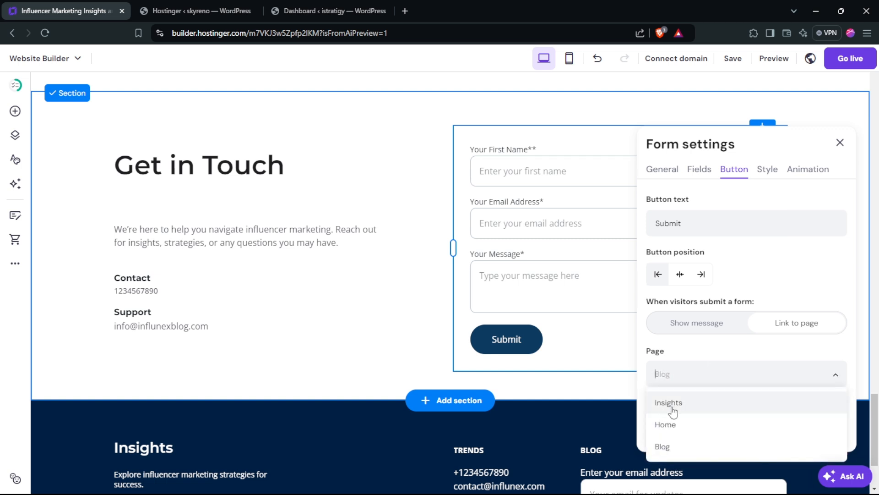
click(674, 411)
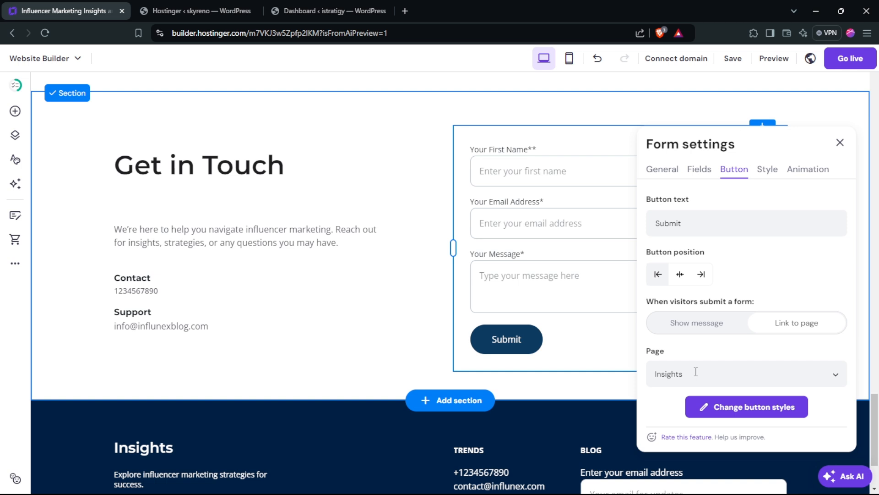
Change the submit button's normal fill color to a lighter blue.
click(704, 408)
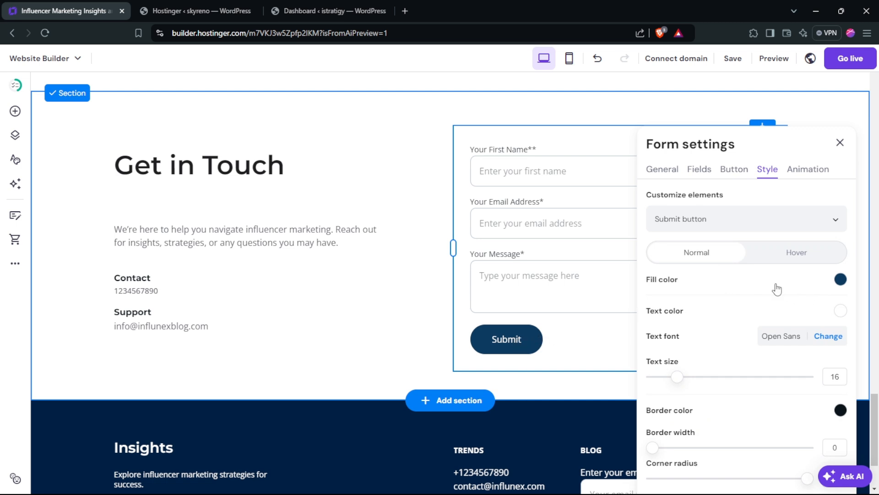
click(841, 279)
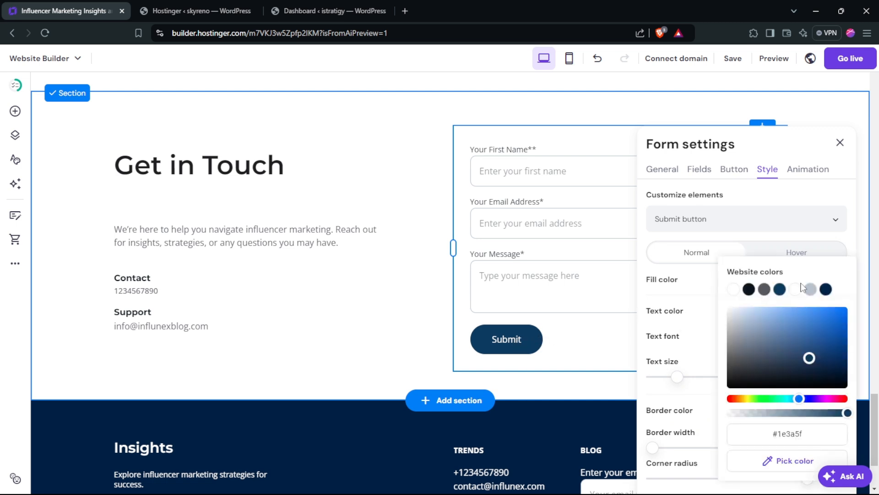
drag(808, 359, 800, 308)
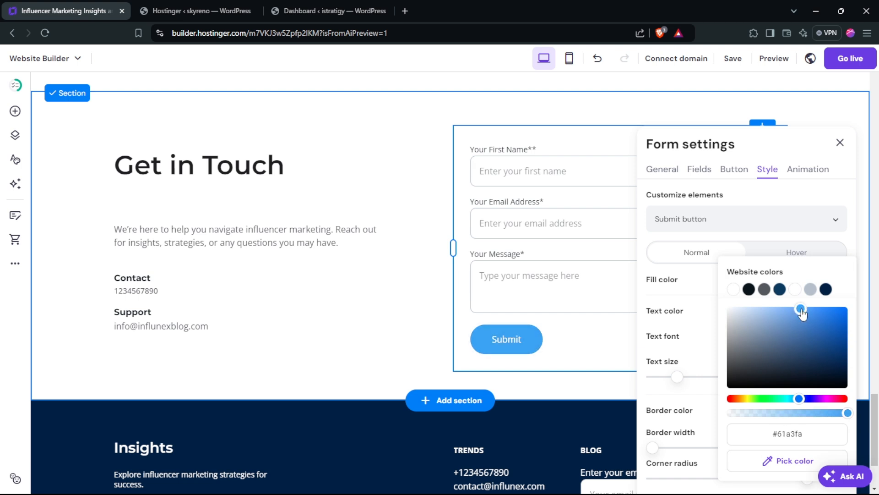
click(800, 314)
click(693, 287)
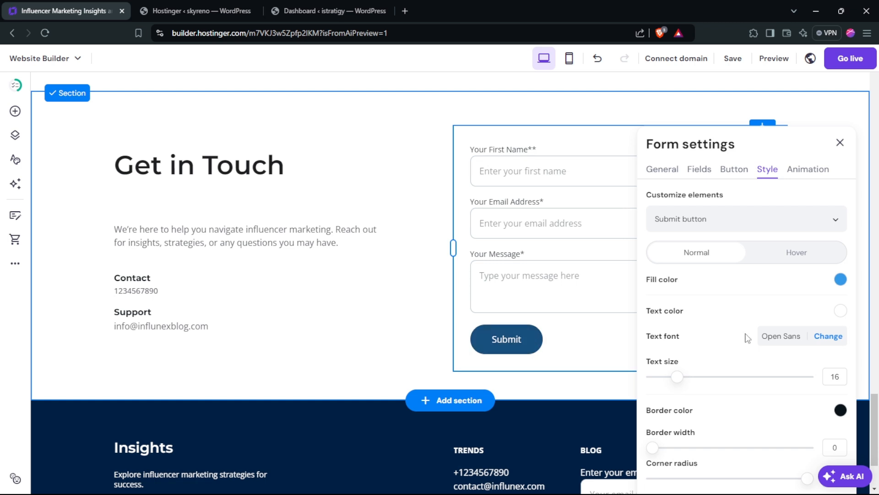
Examine the text color options and the available fonts and weights for the submit button.
click(840, 311)
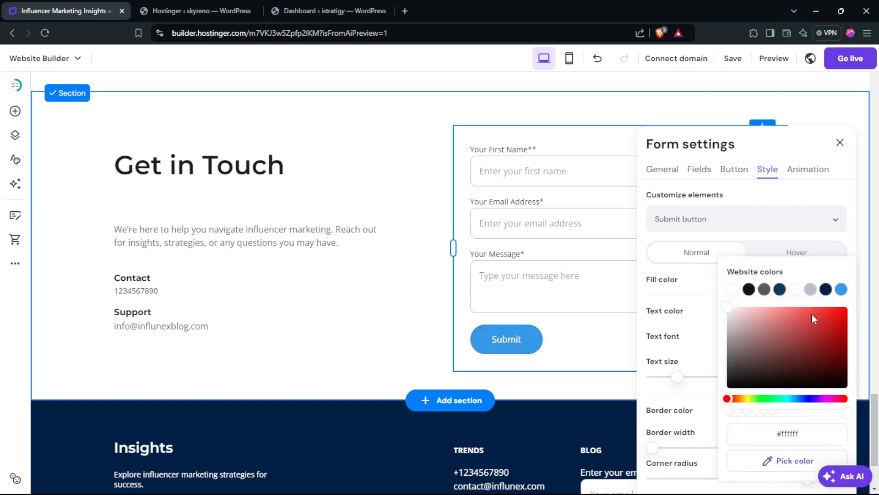
click(698, 295)
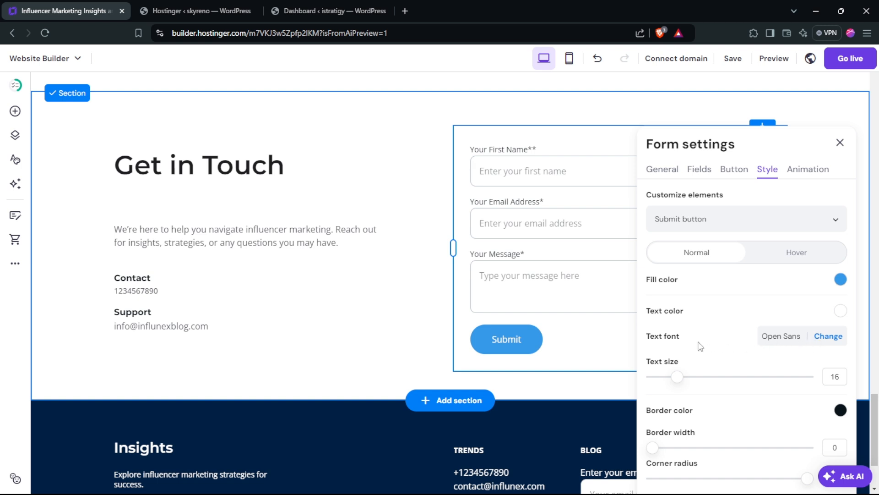
click(837, 341)
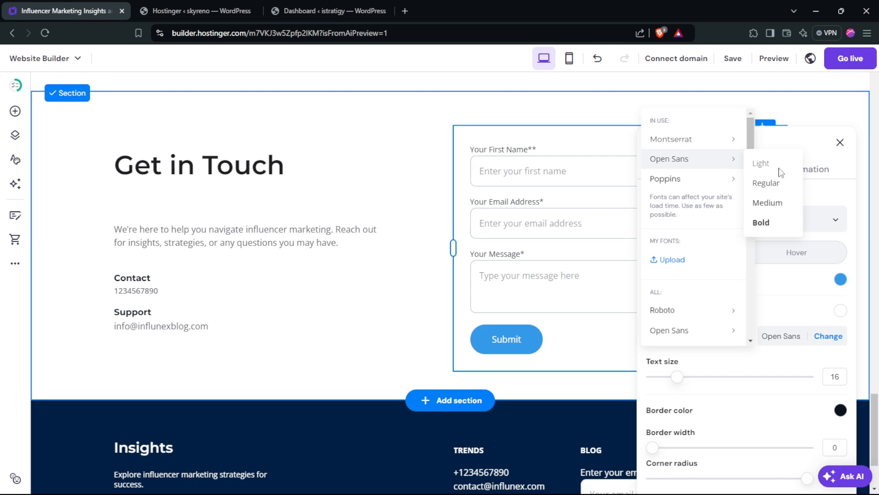
click(820, 338)
click(820, 338)
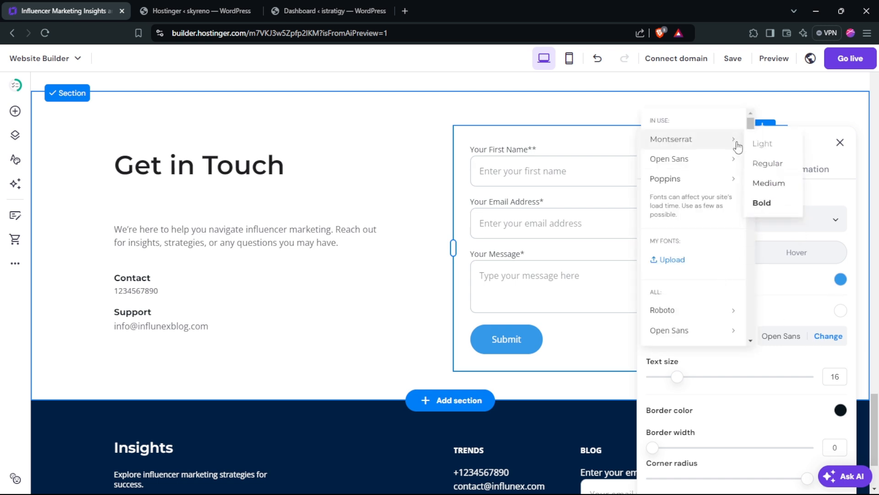
mouse_move(750, 120)
mouse_down()
mouse_move(746, 164)
mouse_move(751, 114)
mouse_up()
mouse_move(687, 181)
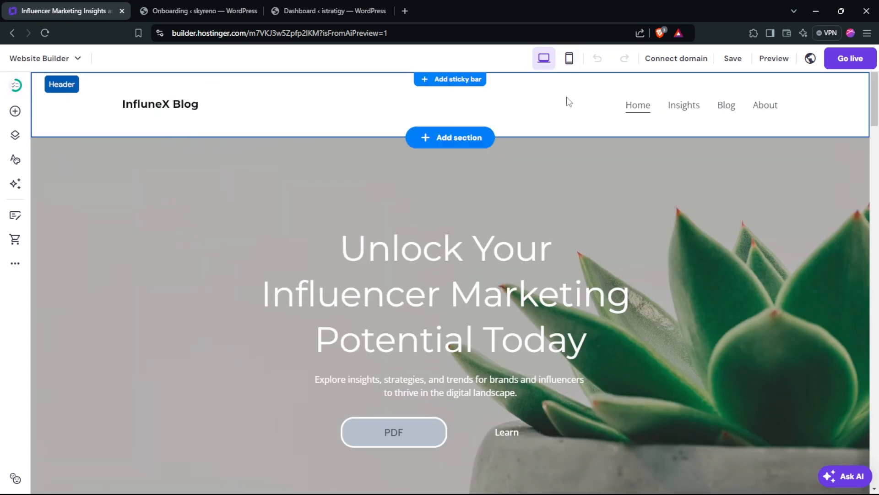
Review the home page's mobile layout down to the footer and return to the desktop layout.
click(569, 59)
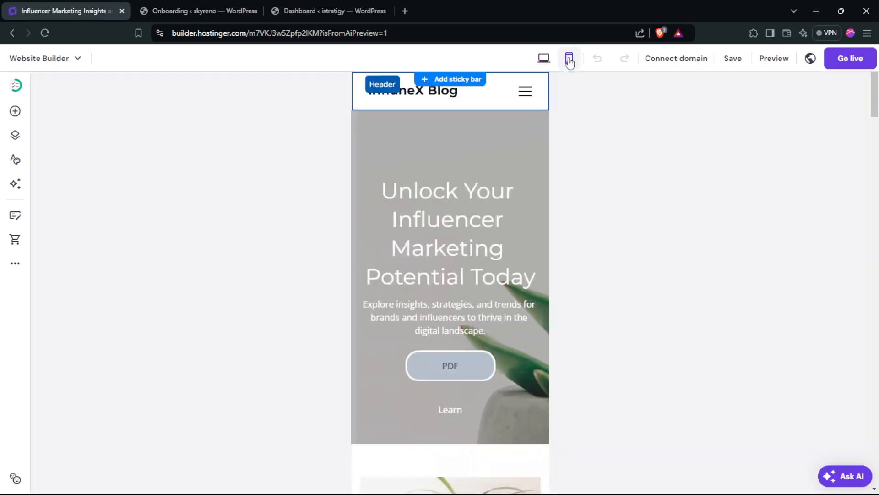
drag(874, 94, 876, 474)
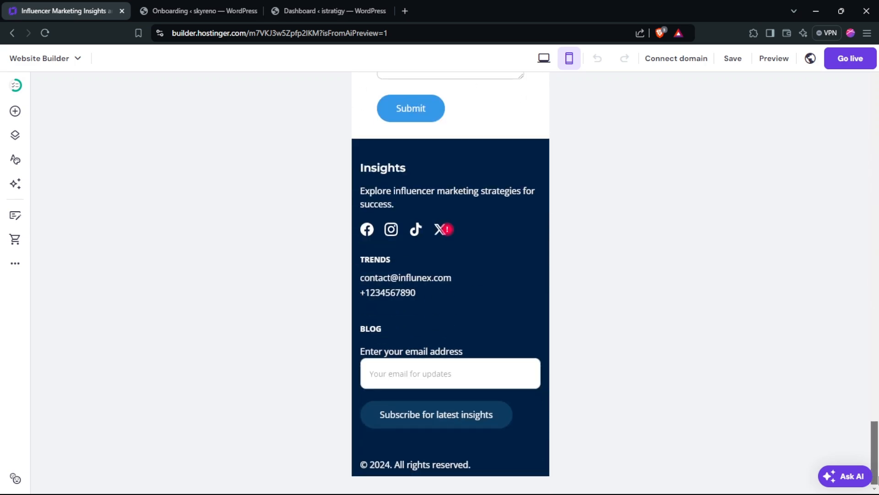
click(394, 277)
click(544, 58)
mouse_move(664, 73)
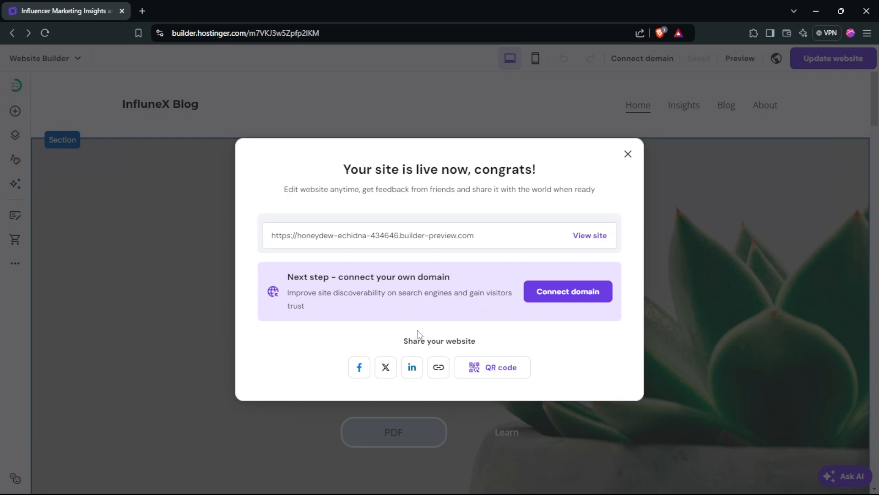
Open the published site and review its home page and header title.
click(270, 236)
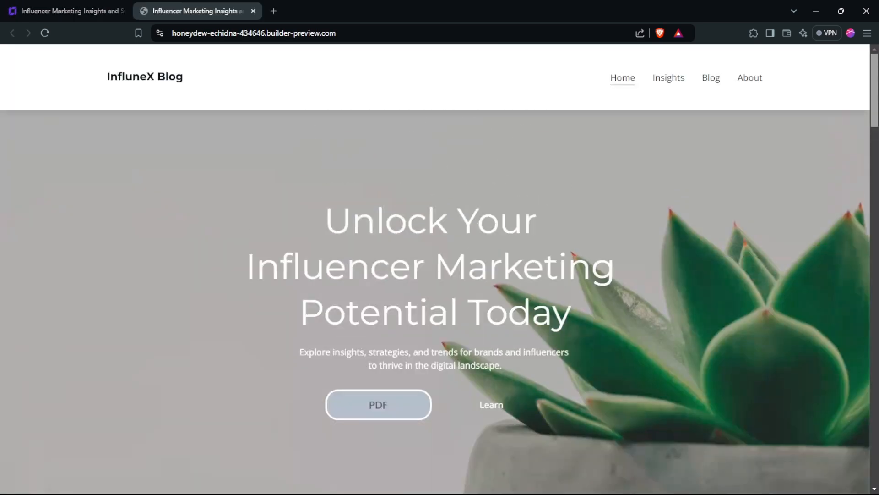
scroll(173, 178, down, 10)
scroll(173, 178, up, 10)
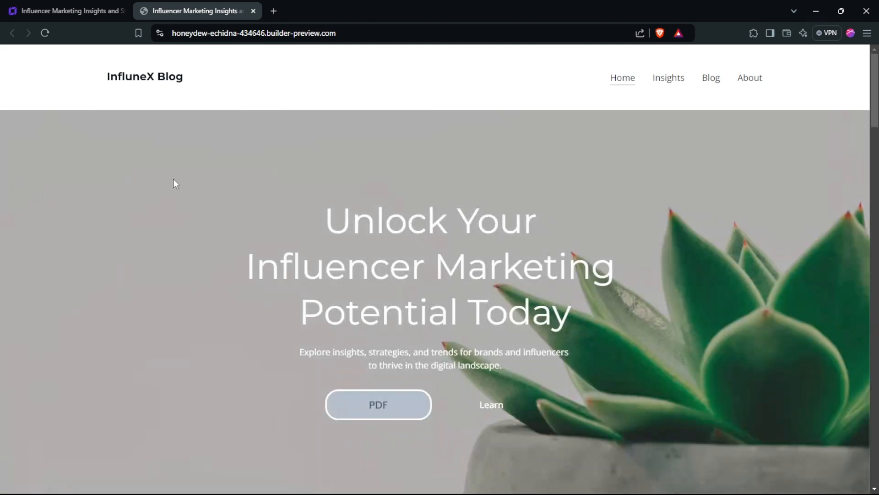
drag(82, 82, 240, 83)
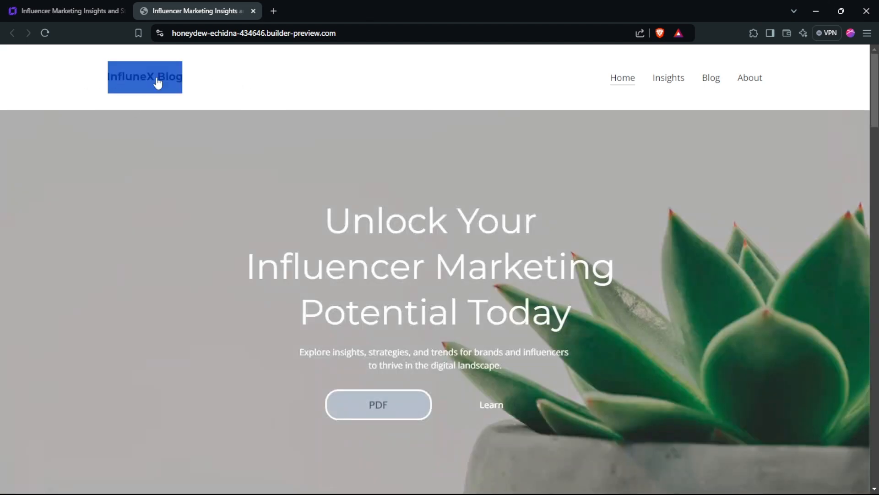
click(170, 109)
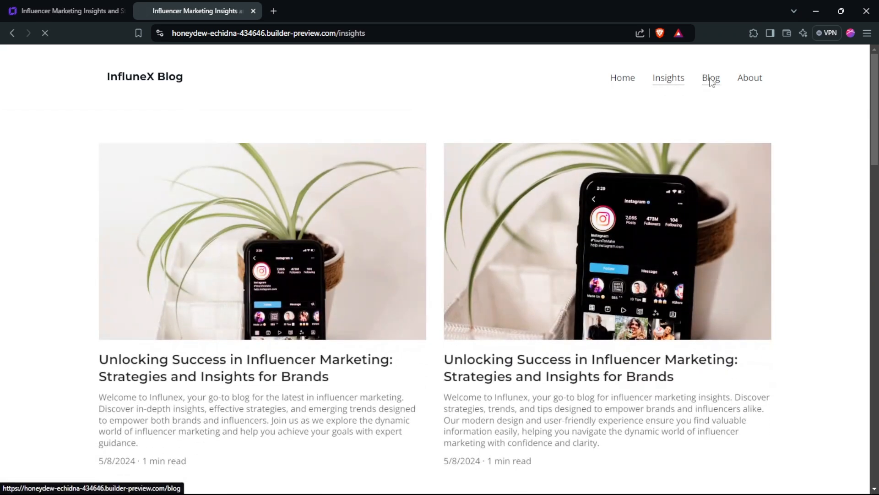
Check the published site's Blog page and its About page down to the contact form and footer.
click(711, 80)
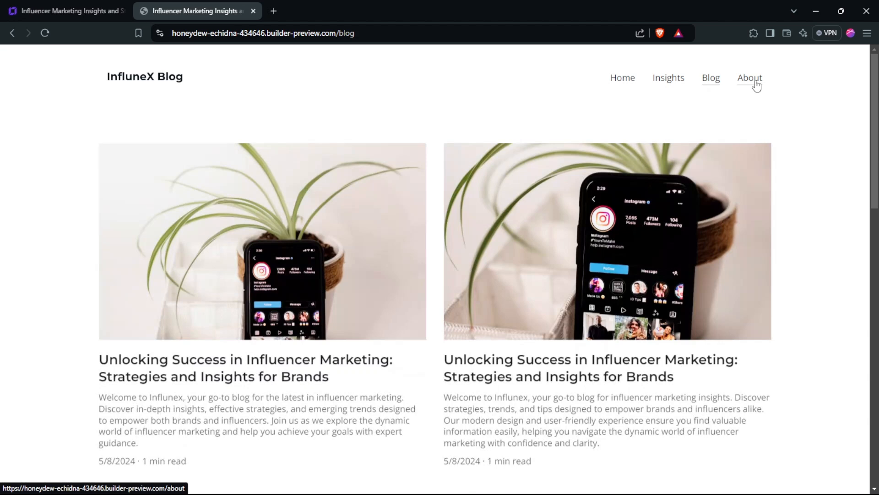
click(755, 85)
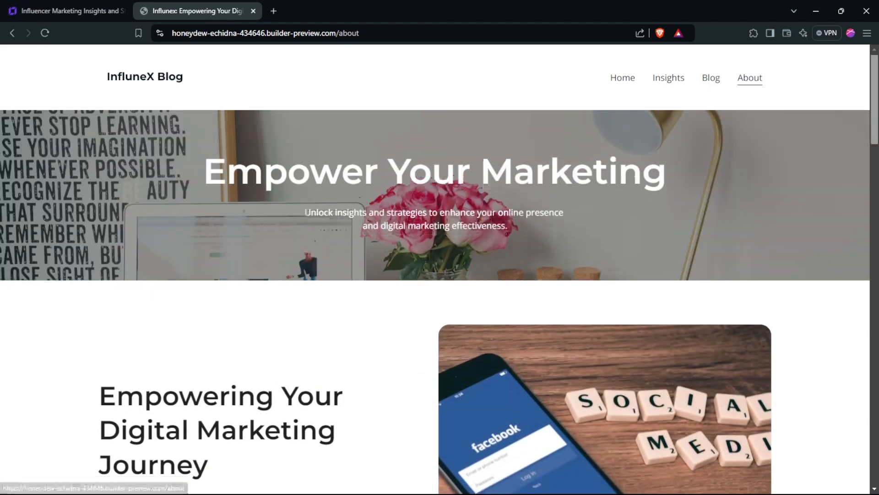
scroll(754, 85, down, 15)
scroll(433, 390, up, 4)
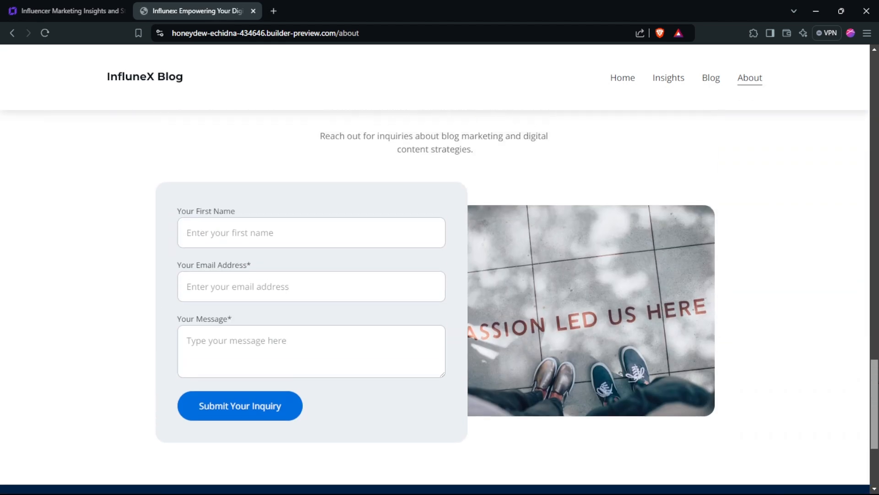
scroll(433, 390, down, 4)
click(315, 128)
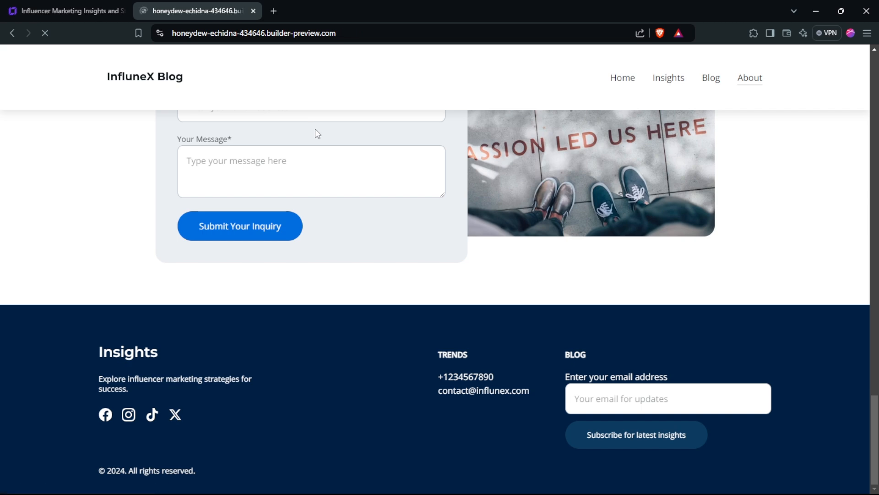